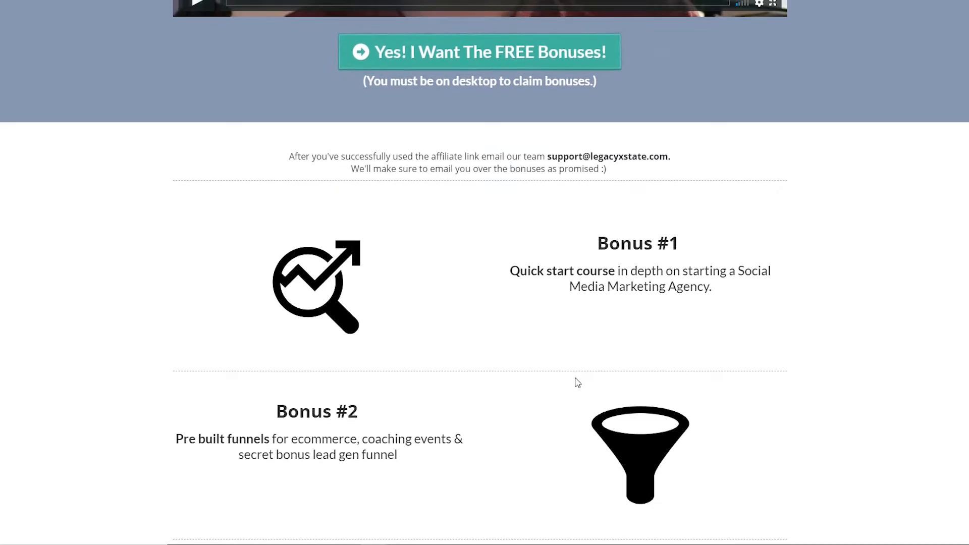
Review the bonus offer page, including the video section, the claim instructions and the descriptions of Bonus #1 to #3
scroll(579, 382, up, 10)
scroll(794, 352, down, 8)
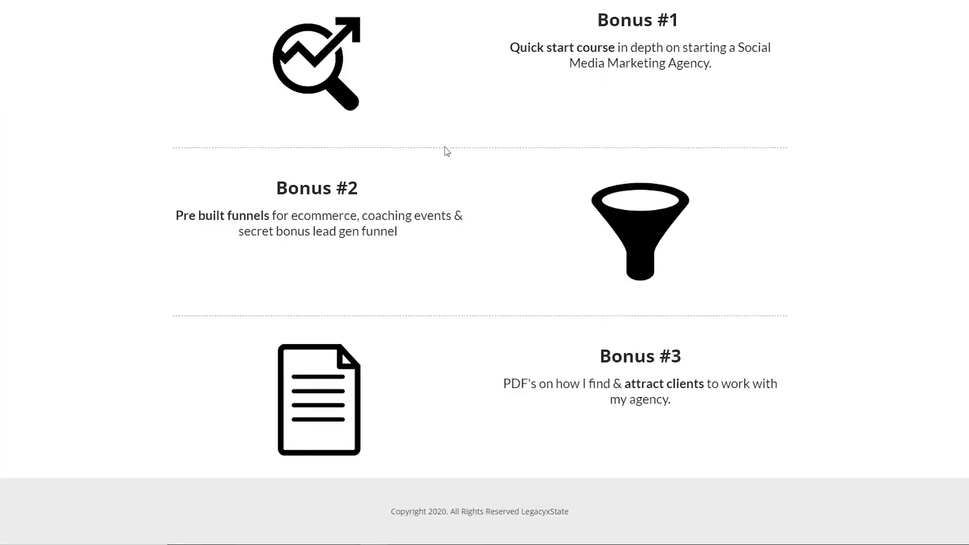
scroll(449, 149, up, 9)
scroll(452, 146, down, 1)
drag(669, 325, 552, 328)
click(740, 334)
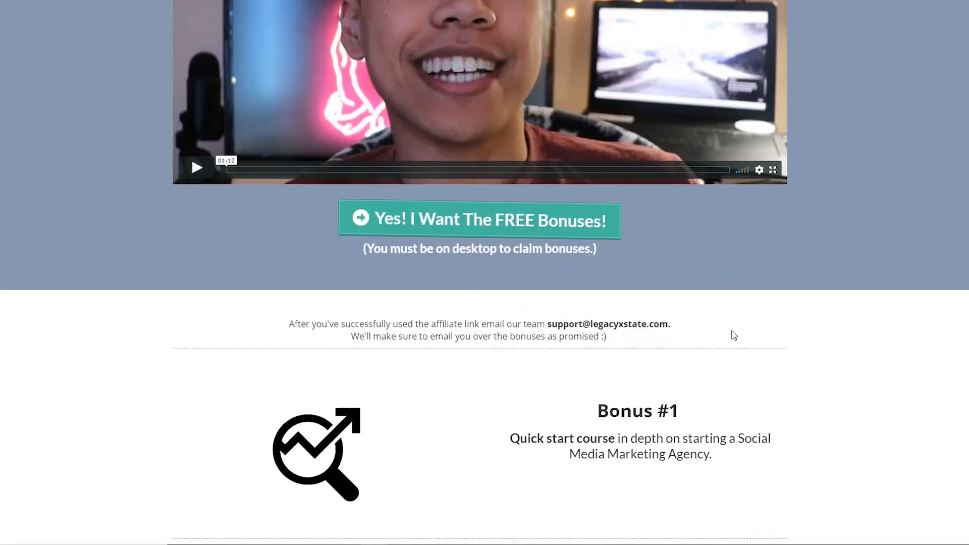
scroll(743, 328, up, 5)
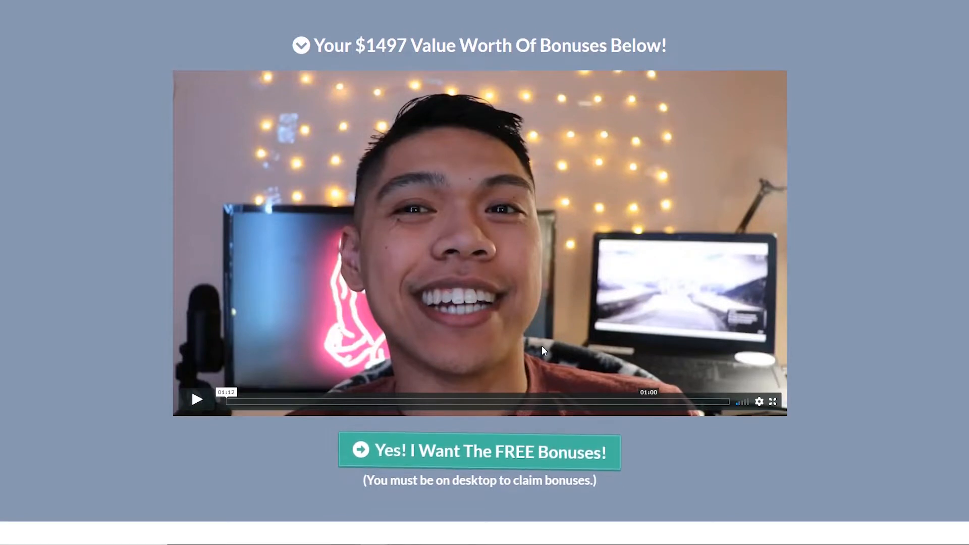
scroll(505, 222, down, 10)
scroll(516, 230, up, 10)
scroll(550, 228, down, 10)
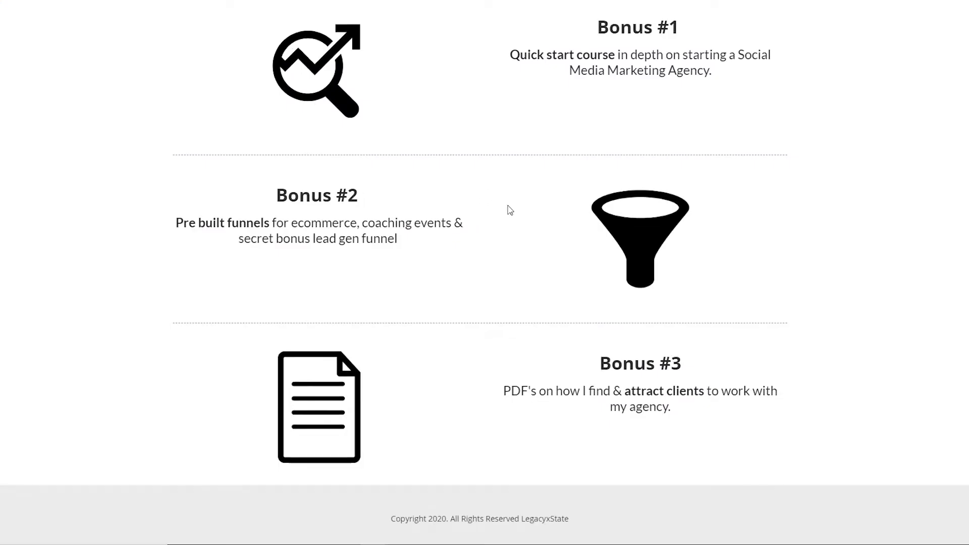
scroll(510, 210, up, 10)
scroll(507, 204, down, 1)
scroll(302, 175, up, 1)
scroll(356, 116, down, 1)
scroll(366, 68, up, 1)
scroll(376, 63, down, 1)
scroll(429, 58, up, 1)
scroll(414, 96, down, 1)
scroll(464, 107, up, 1)
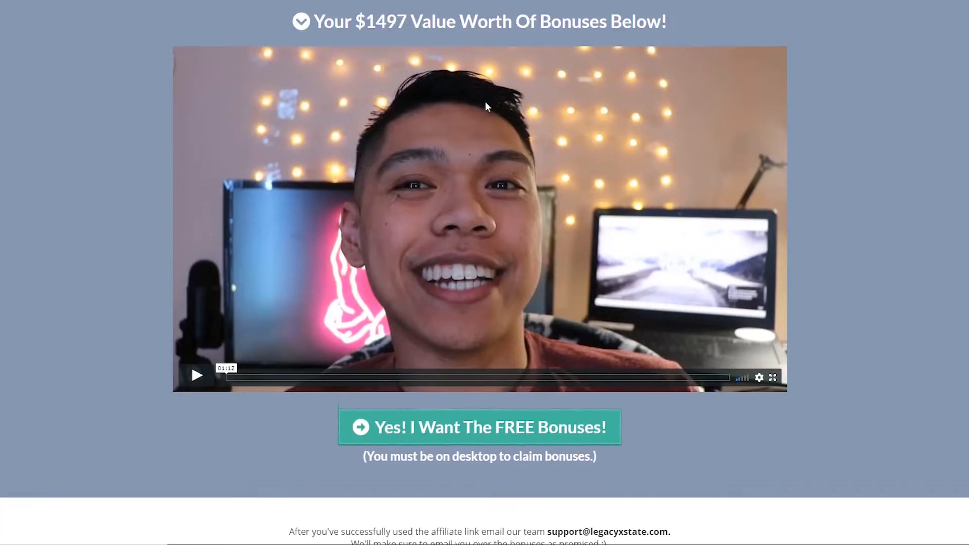
scroll(486, 101, up, 1)
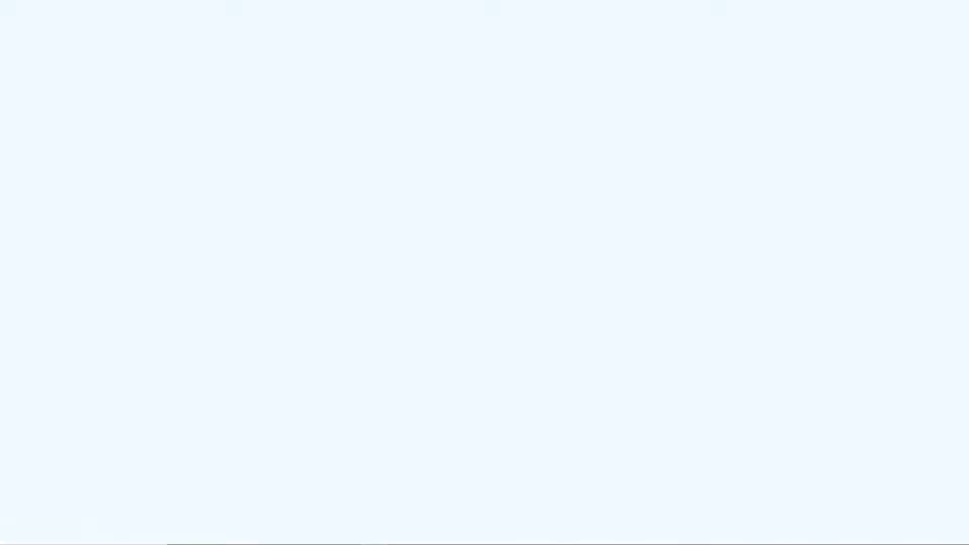
Switch to ClickFunnels and open the account settings from the profile options
scroll(355, 136, down, 8)
scroll(689, 138, up, 8)
scroll(689, 138, down, 1)
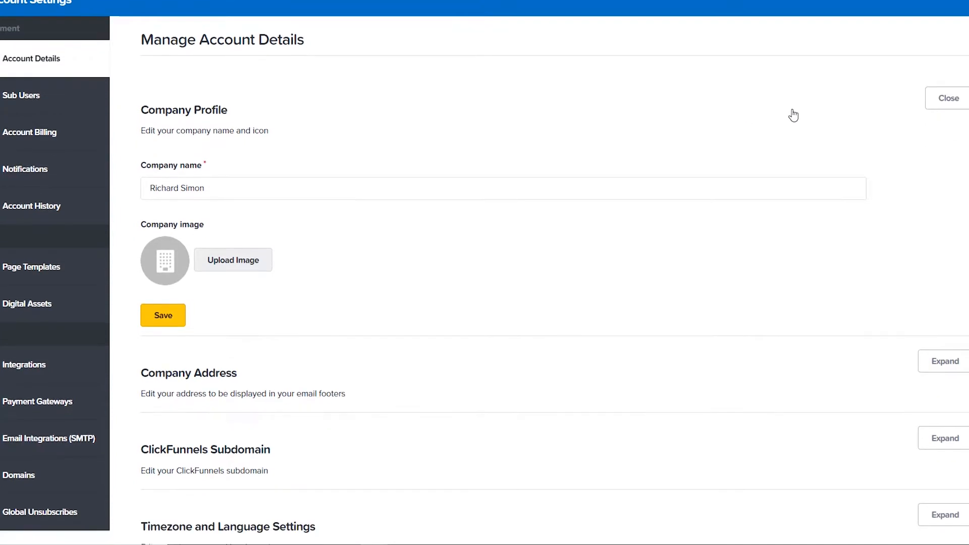
scroll(917, 36, up, 2)
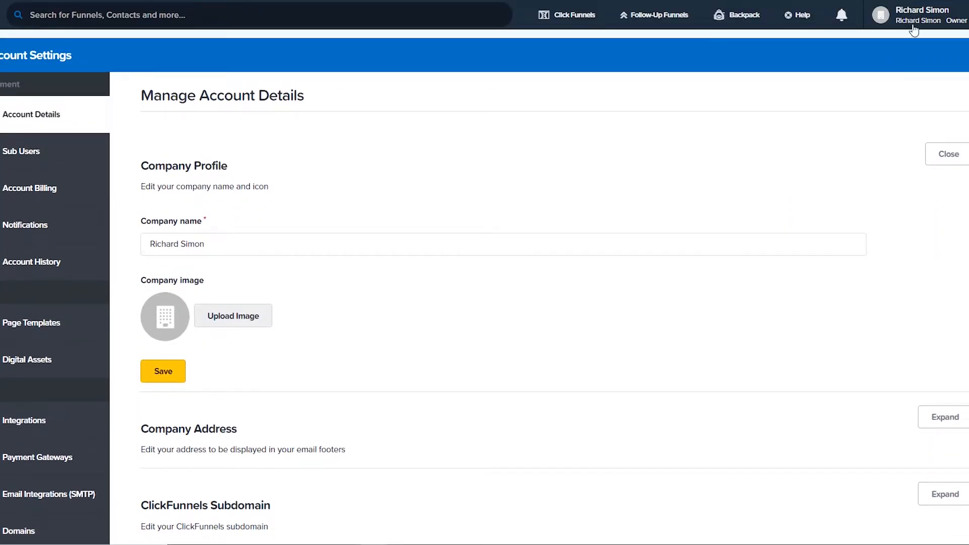
mouse_move(918, 24)
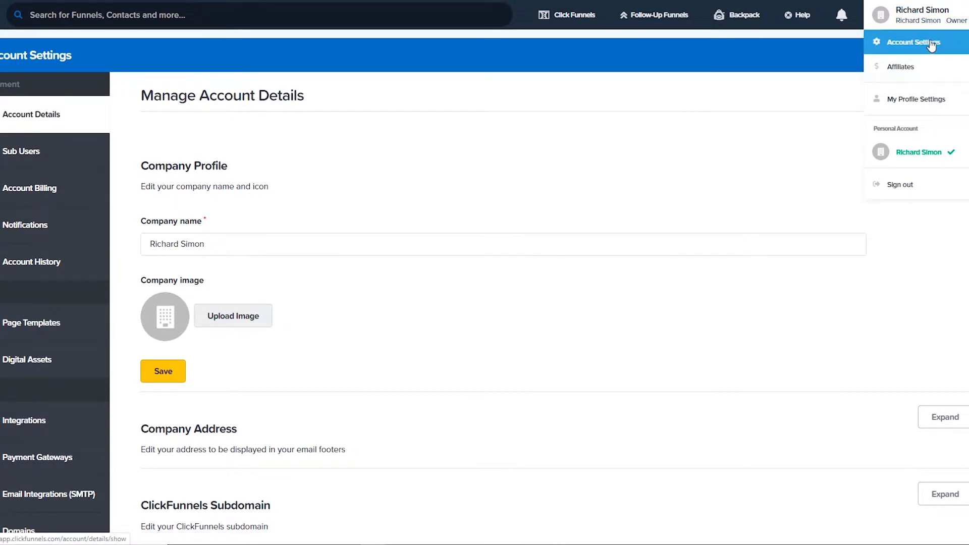
click(932, 43)
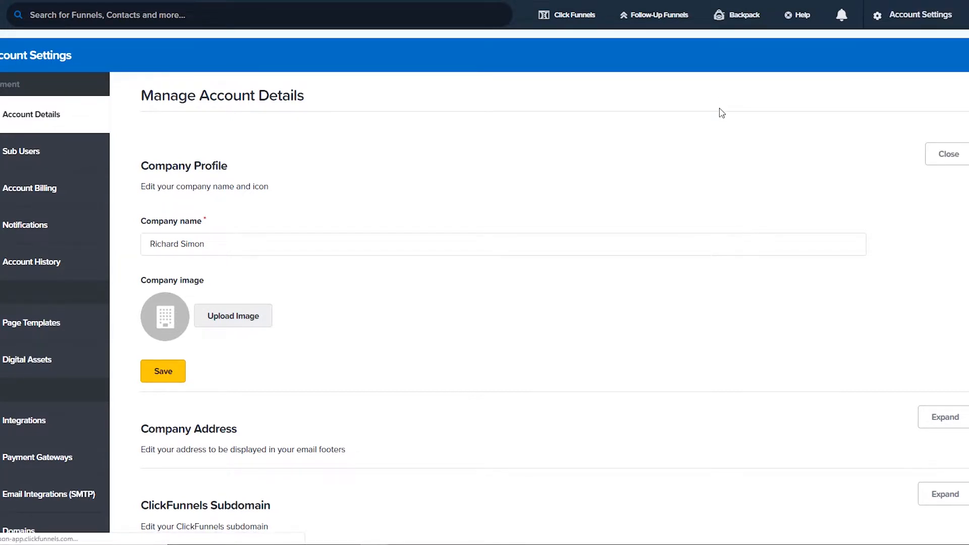
Examine the account details page, from the company profile through the address, subdomain, timezone and affiliate sections
scroll(528, 138, down, 3)
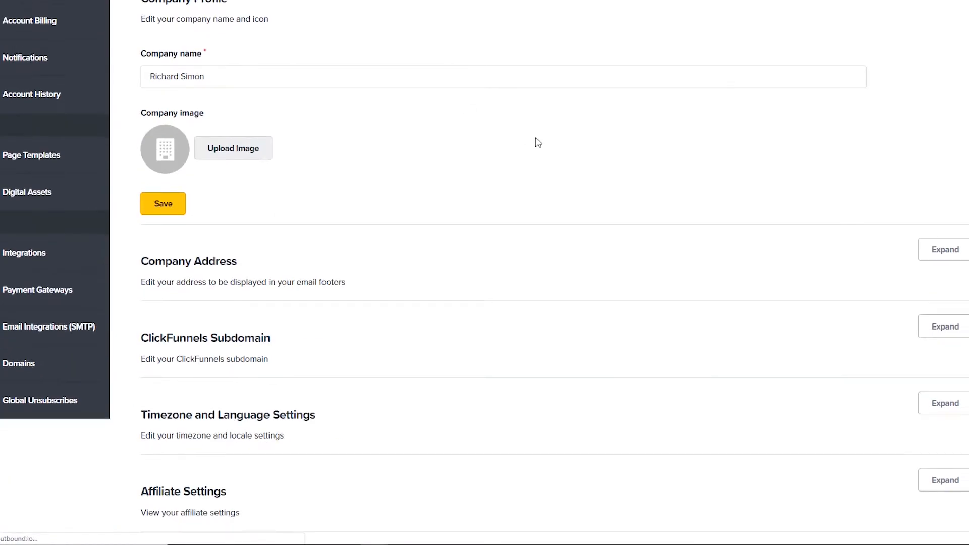
scroll(528, 138, up, 3)
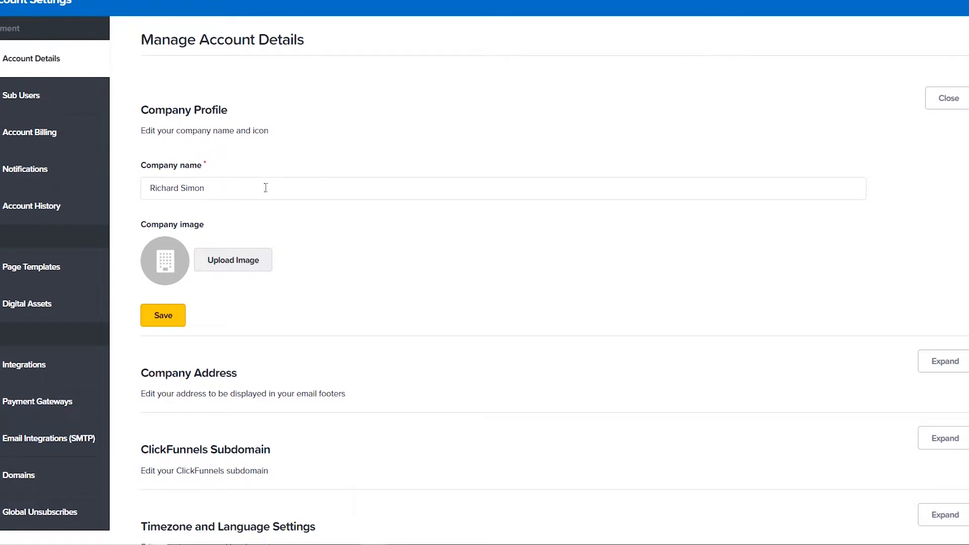
scroll(271, 114, down, 2)
scroll(39, 95, up, 4)
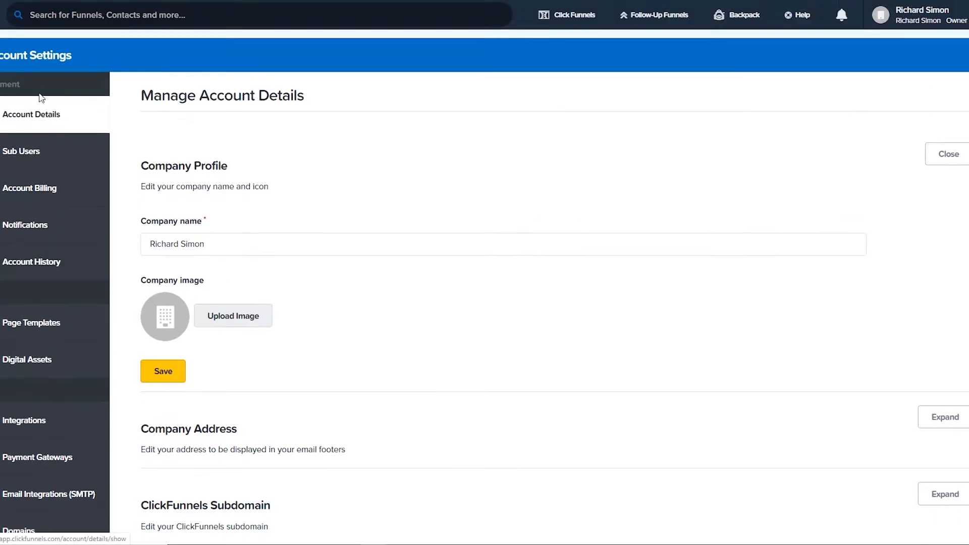
scroll(74, 223, down, 2)
scroll(17, 188, up, 2)
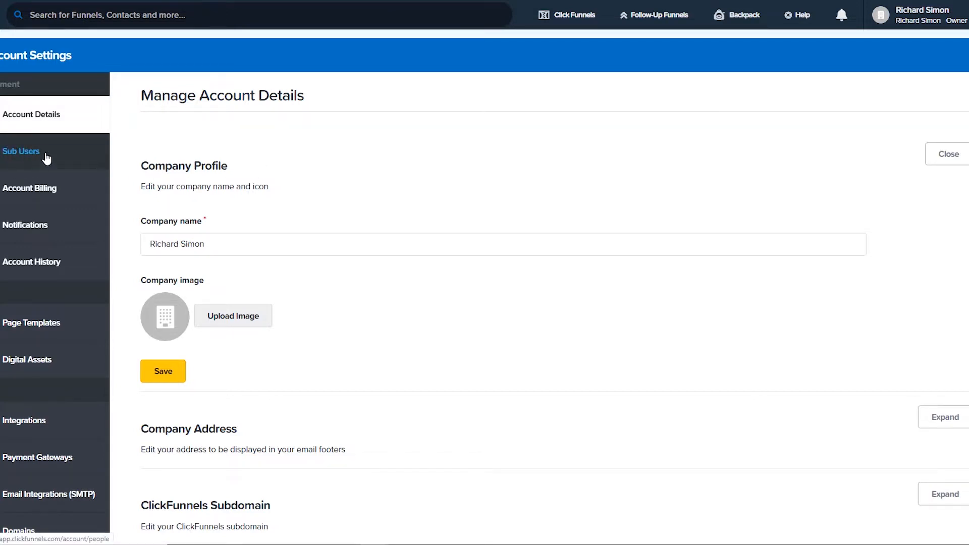
scroll(294, 167, down, 1)
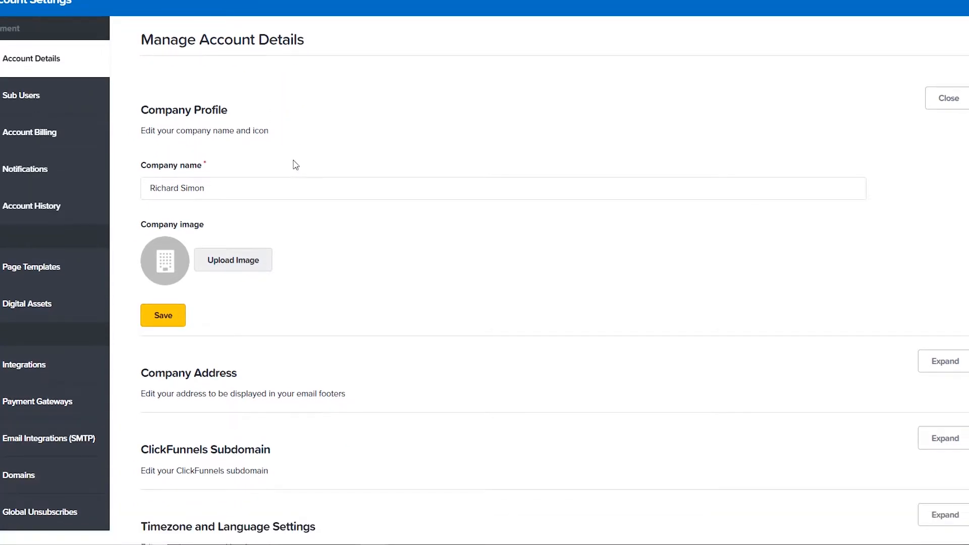
scroll(295, 162, down, 3)
scroll(292, 166, up, 5)
scroll(303, 174, down, 3)
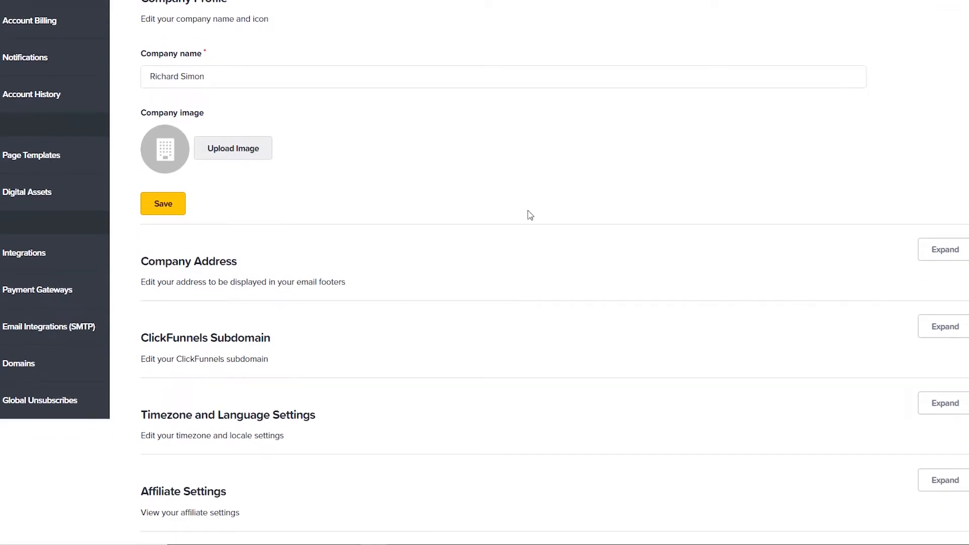
scroll(444, 200, up, 3)
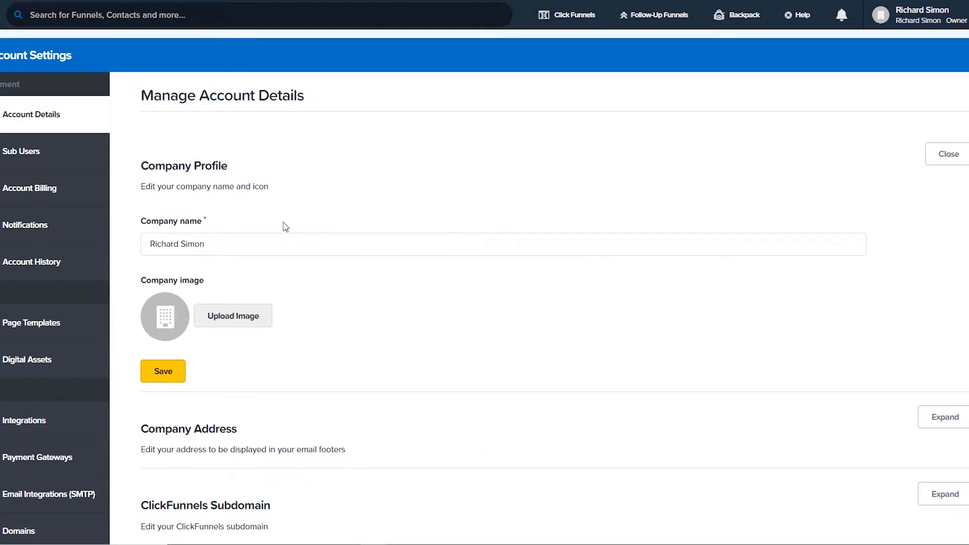
Open the payment gateway settings and bring up the list of providers available for a new gateway
scroll(286, 225, down, 4)
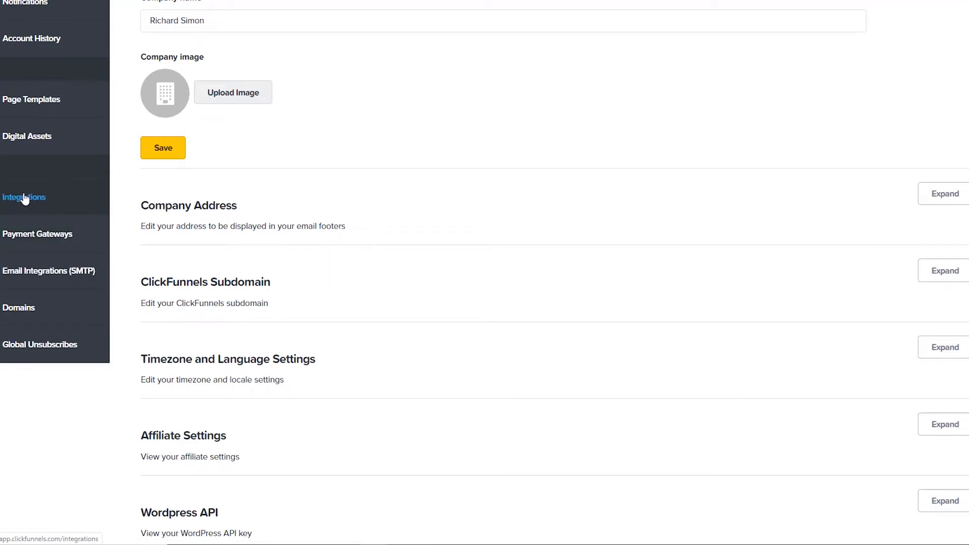
click(39, 239)
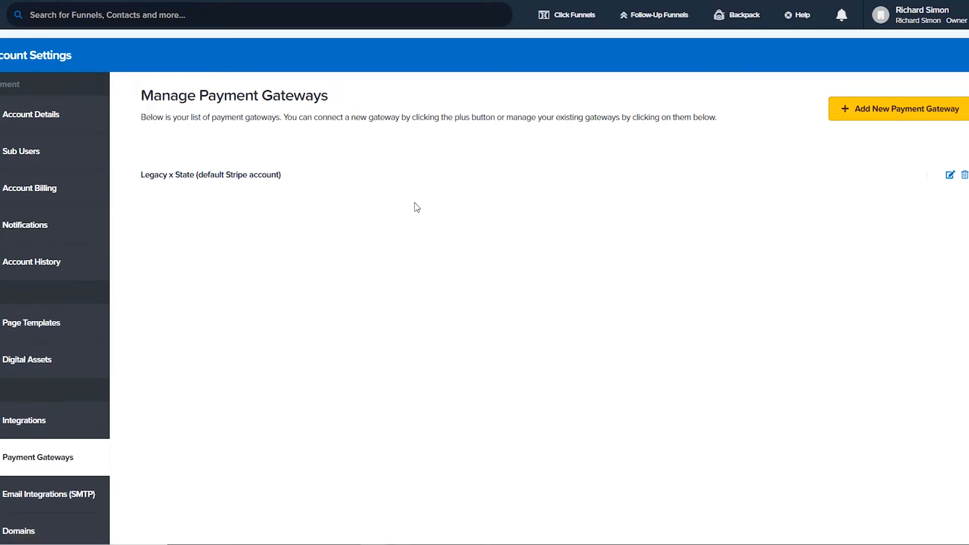
click(881, 115)
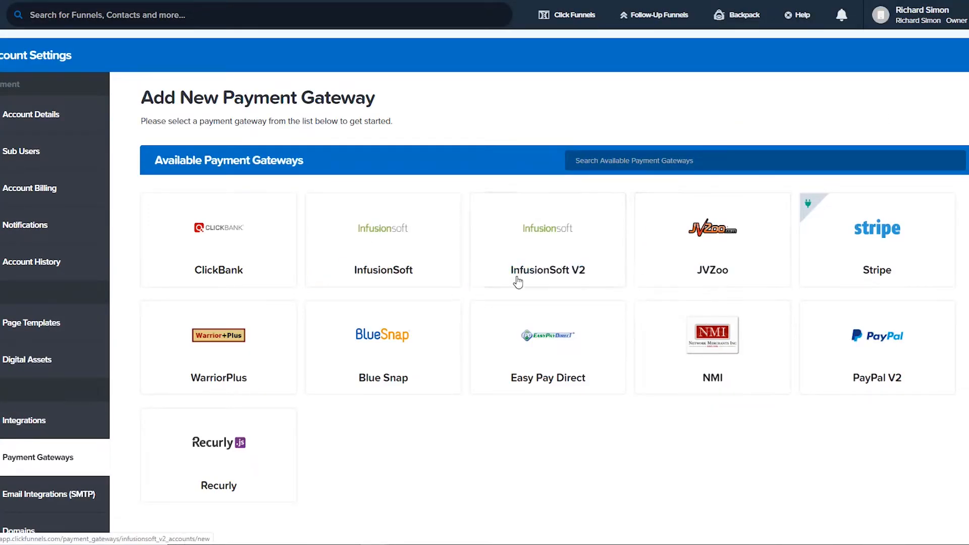
scroll(611, 350, down, 1)
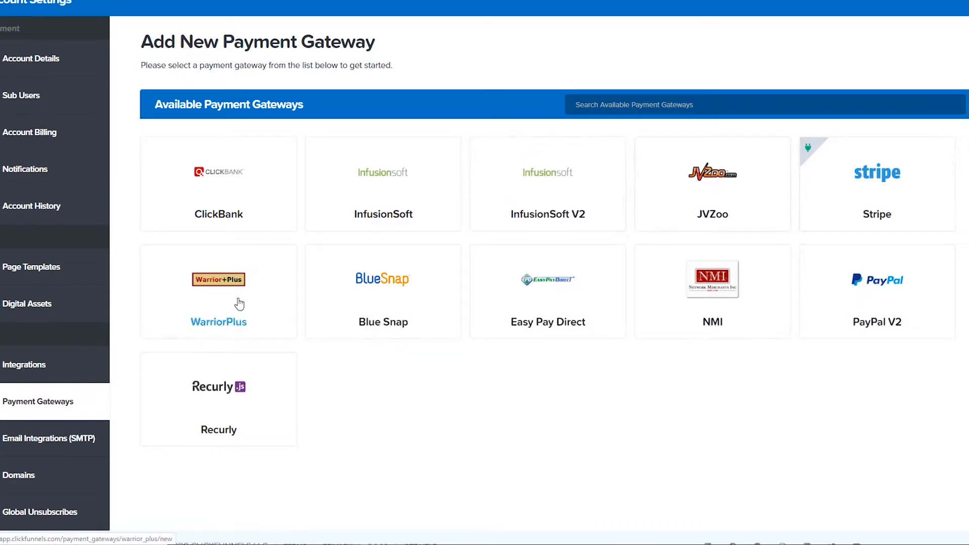
click(624, 105)
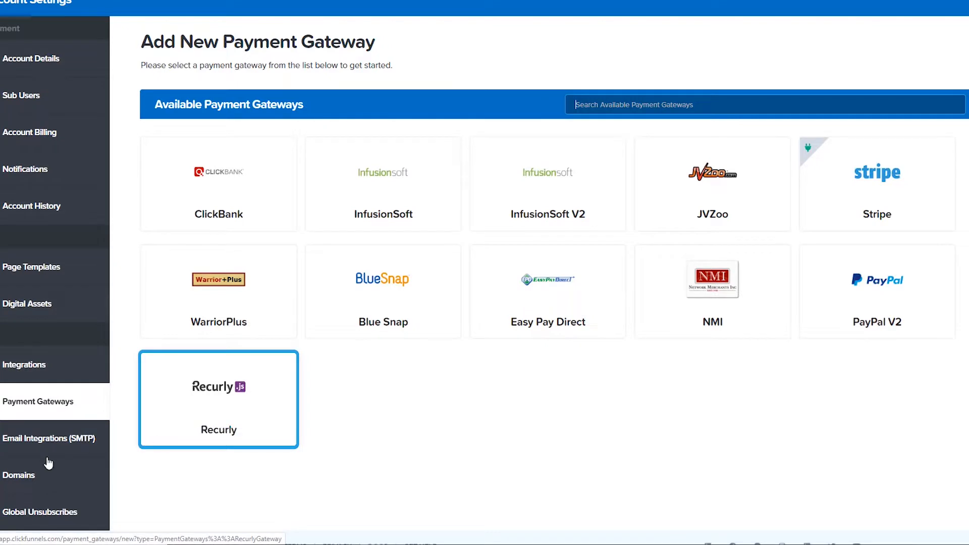
Open the Email Integrations (SMTP) settings and examine the Transactional Only and Transactional & Marketing email types
click(46, 441)
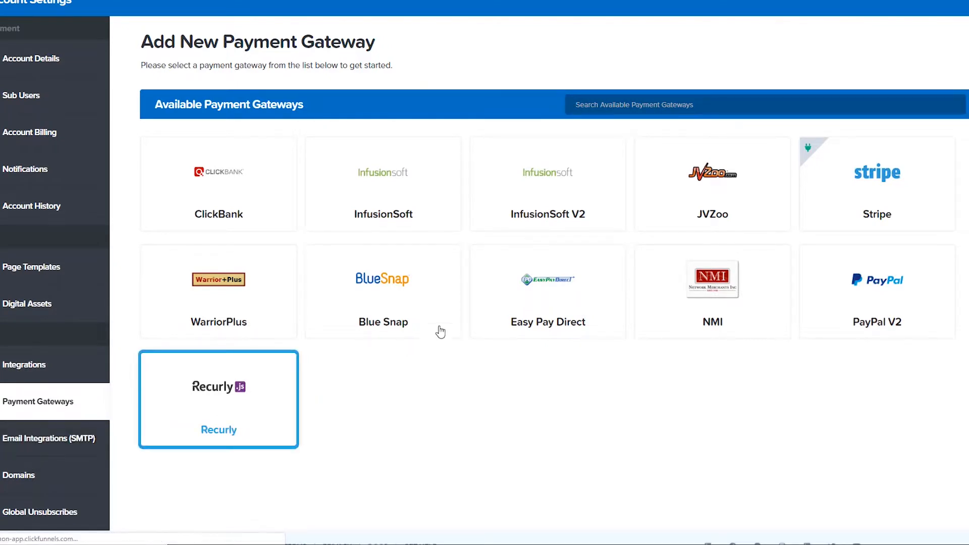
scroll(238, 395, down, 1)
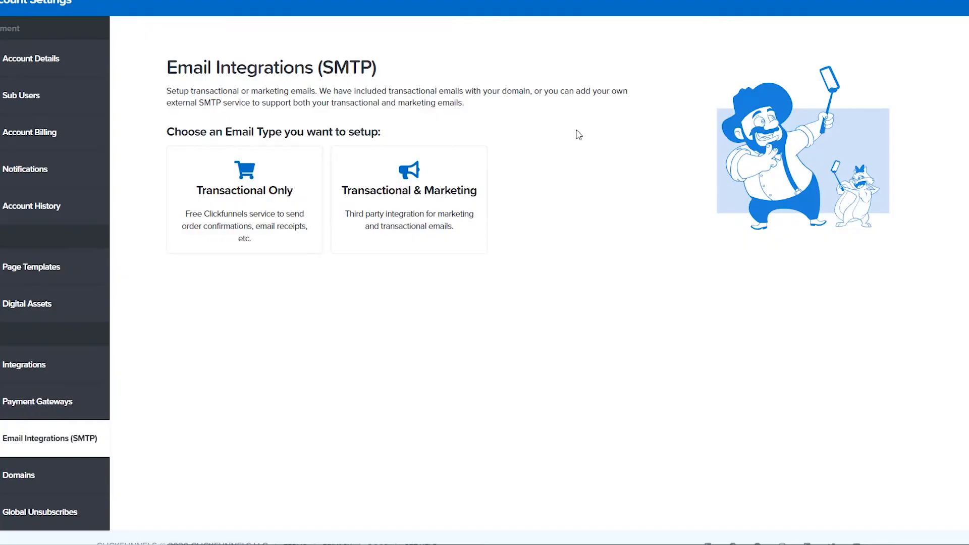
scroll(472, 236, down, 1)
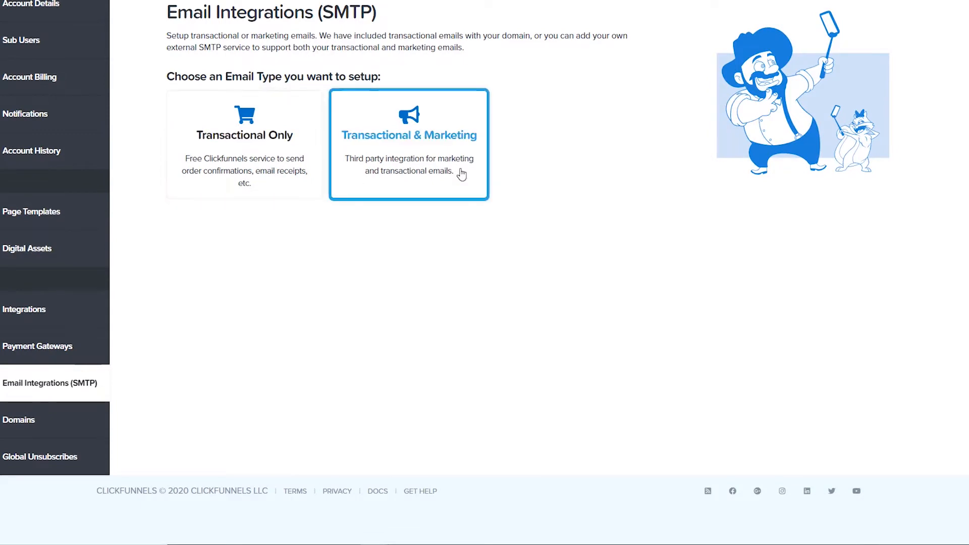
scroll(353, 162, up, 2)
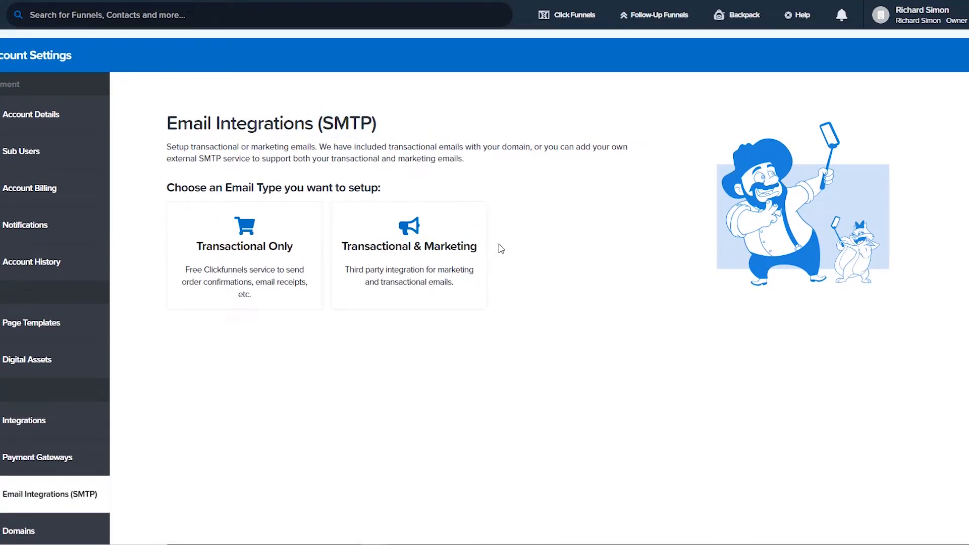
scroll(513, 161, down, 2)
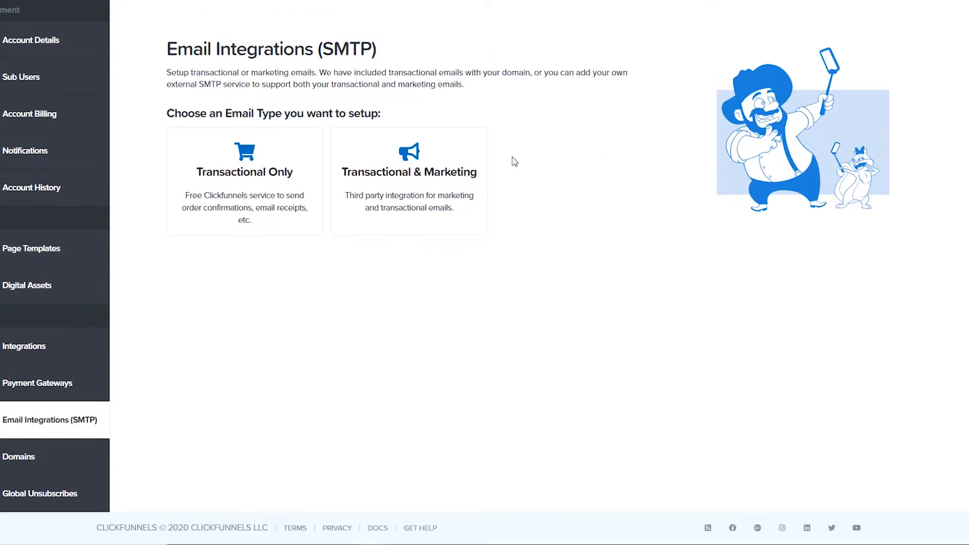
scroll(515, 164, up, 2)
scroll(516, 166, down, 2)
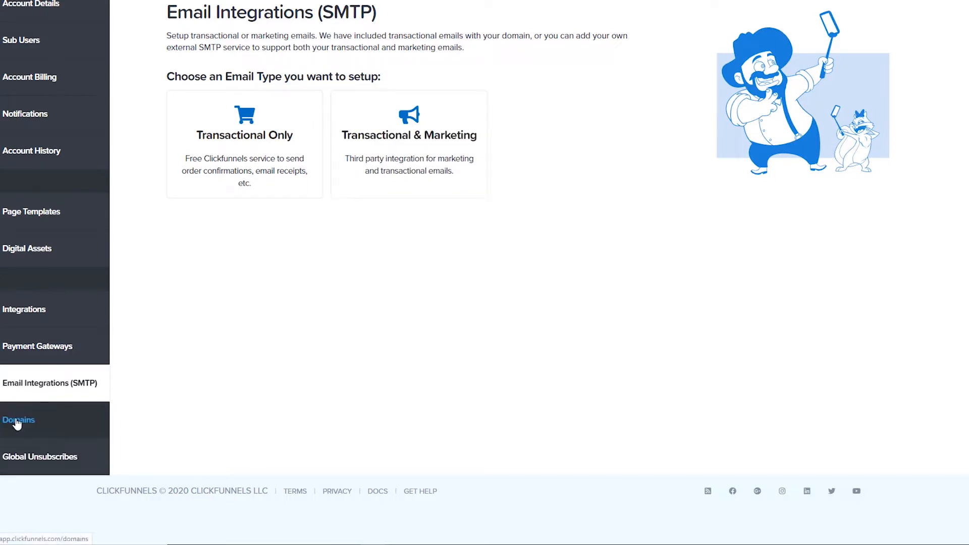
Open the domain settings and bring up the form for adding an existing domain
scroll(26, 381, up, 1)
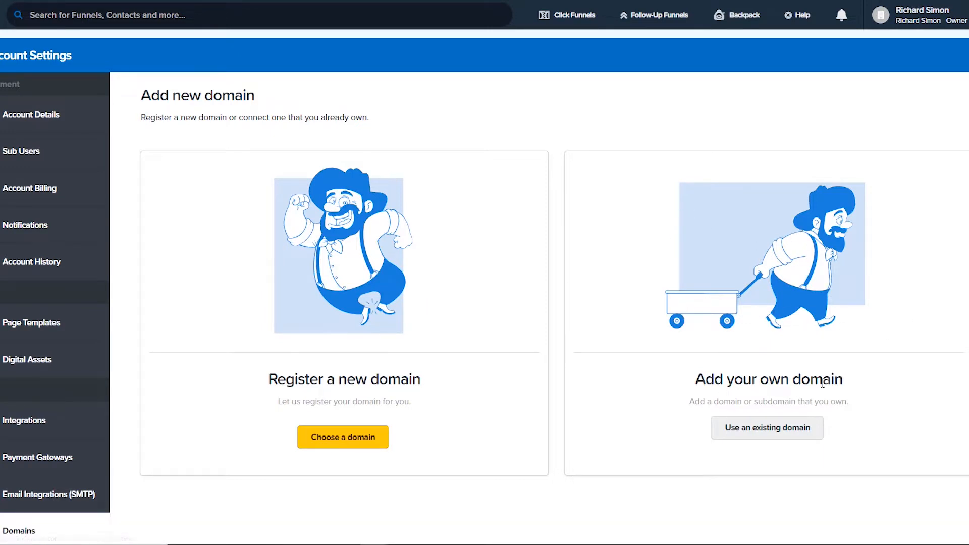
click(780, 433)
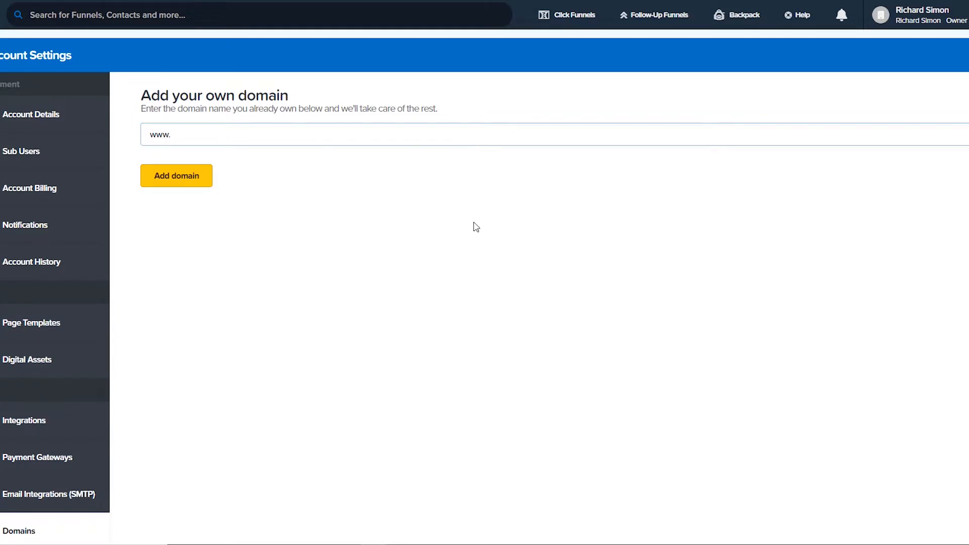
scroll(267, 388, down, 2)
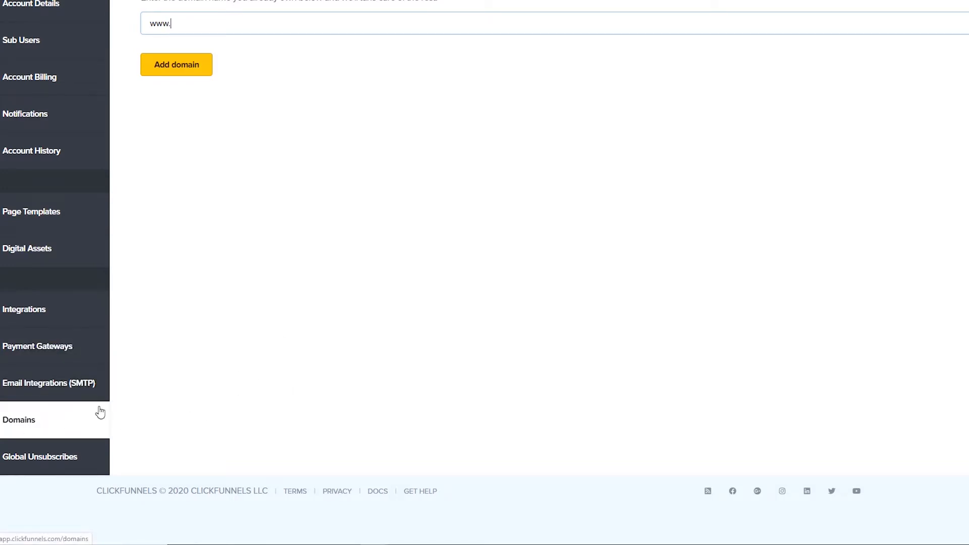
scroll(225, 378, up, 2)
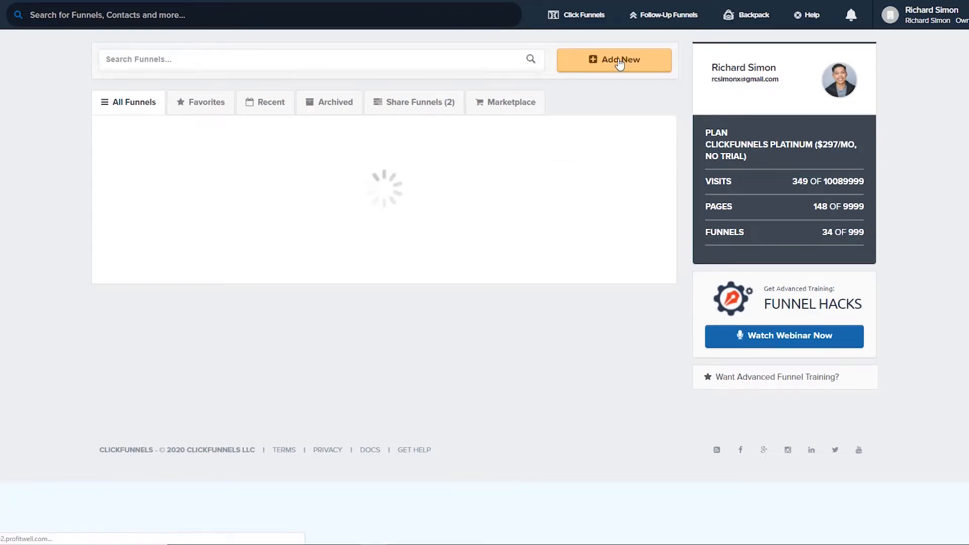
Start a new funnel with the Cookbook Builder Process in a separate tab and view its funnel types
click(620, 62)
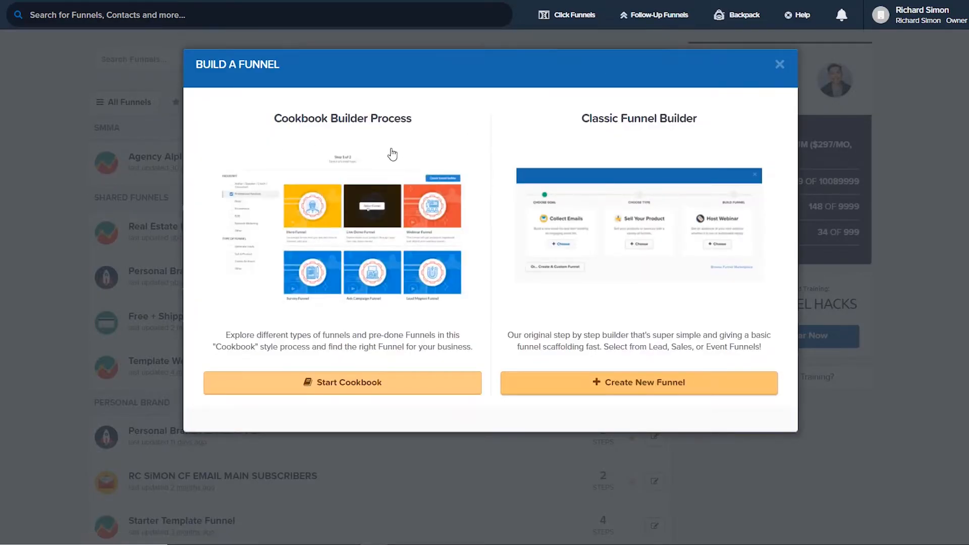
right_click(355, 388)
click(424, 404)
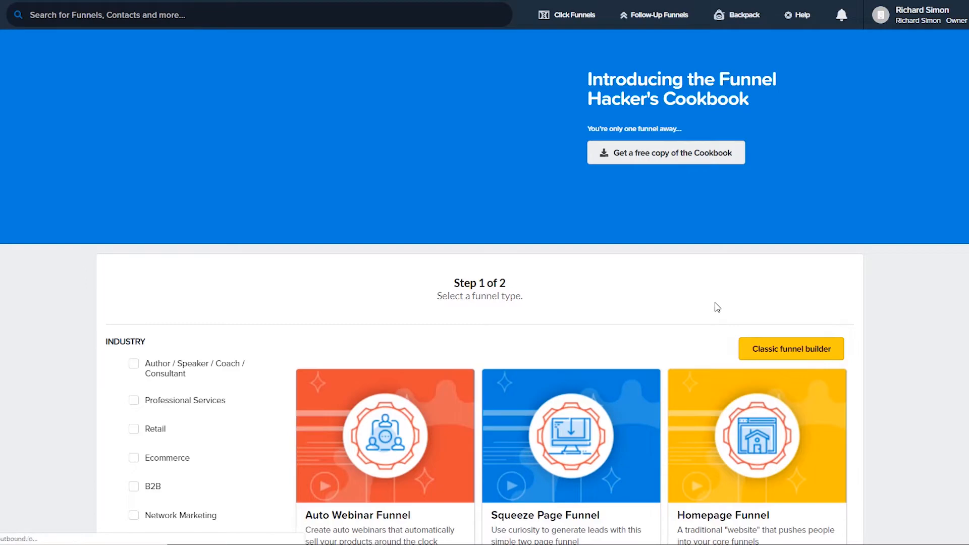
scroll(691, 258, down, 5)
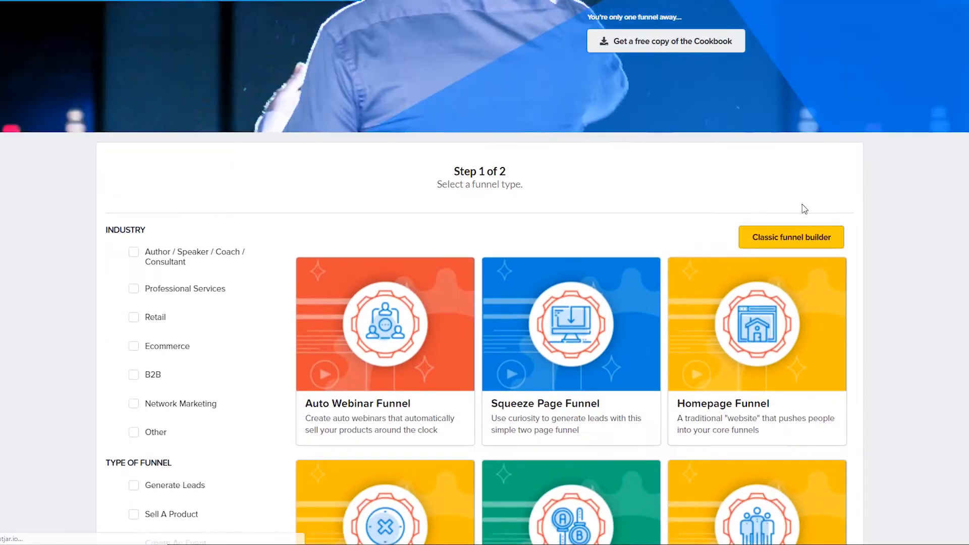
Review the full range of Cookbook funnel types, from Auto Webinar Funnel through Ask Campaign Funnel
scroll(912, 217, down, 5)
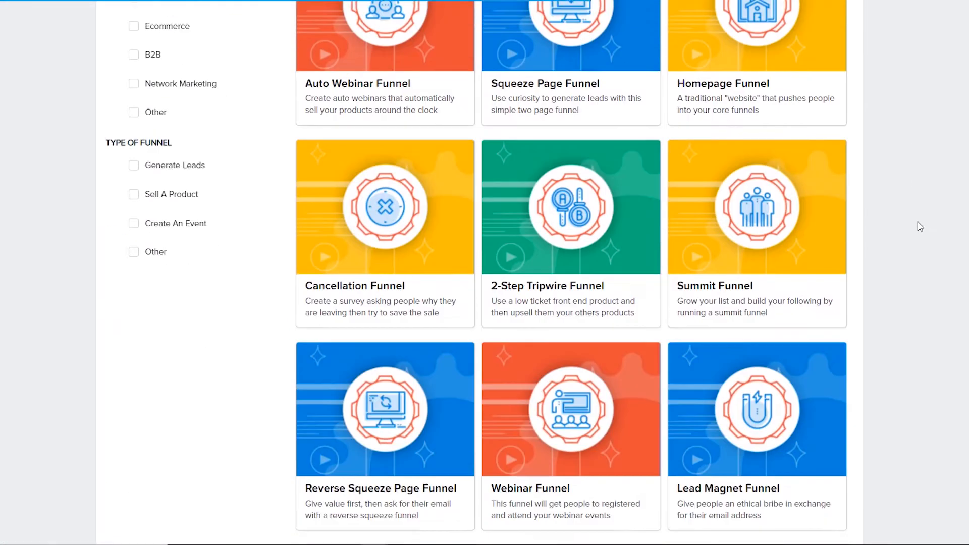
scroll(608, 177, up, 3)
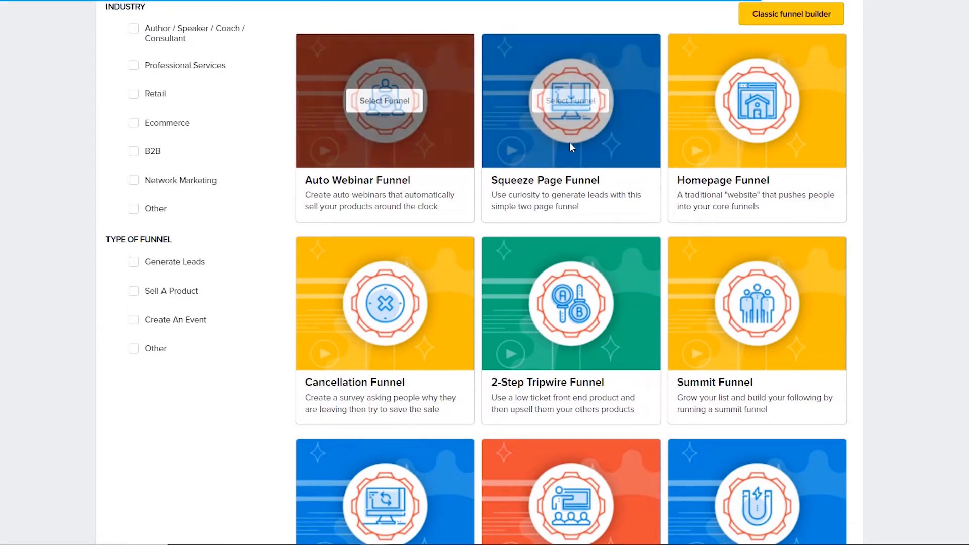
scroll(569, 144, down, 7)
scroll(576, 152, down, 3)
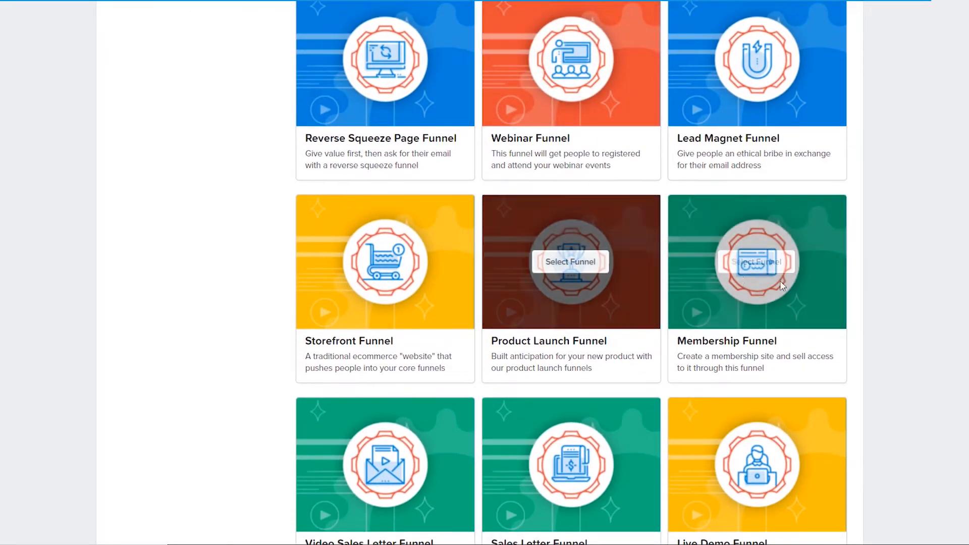
scroll(767, 119, down, 4)
scroll(742, 88, down, 3)
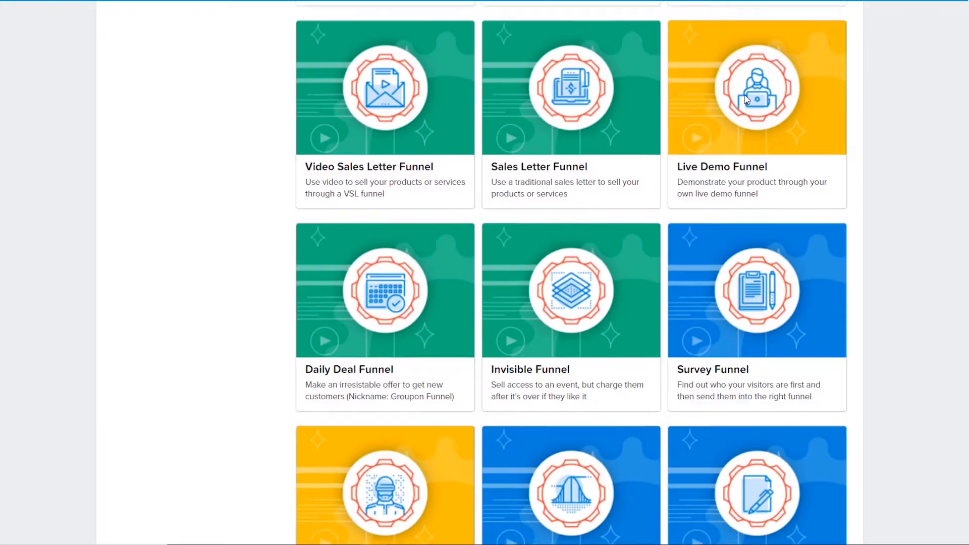
scroll(391, 125, down, 3)
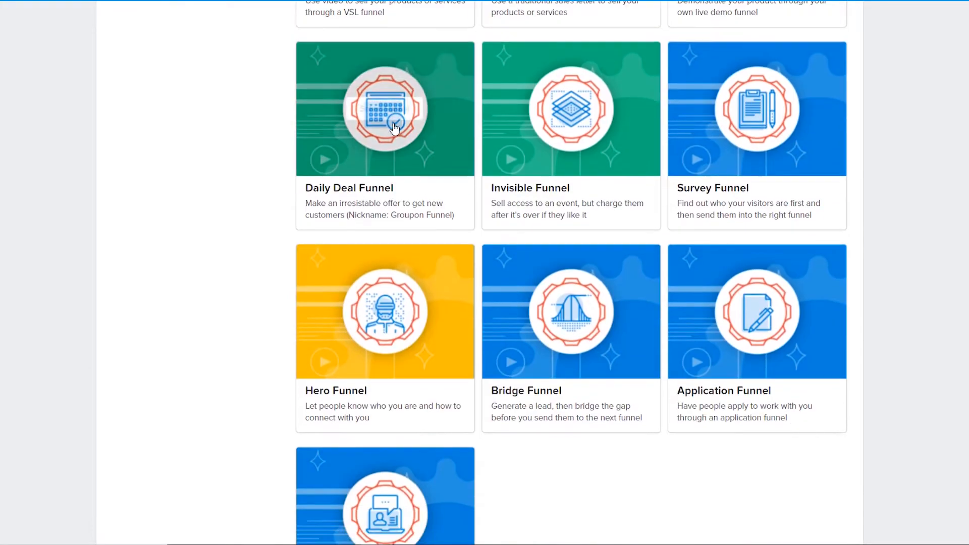
scroll(866, 167, down, 3)
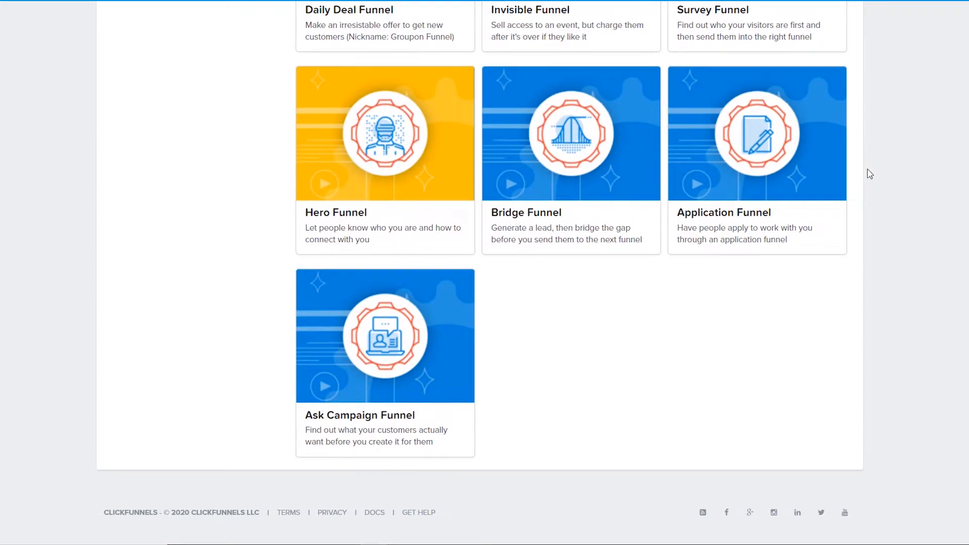
scroll(869, 175, up, 20)
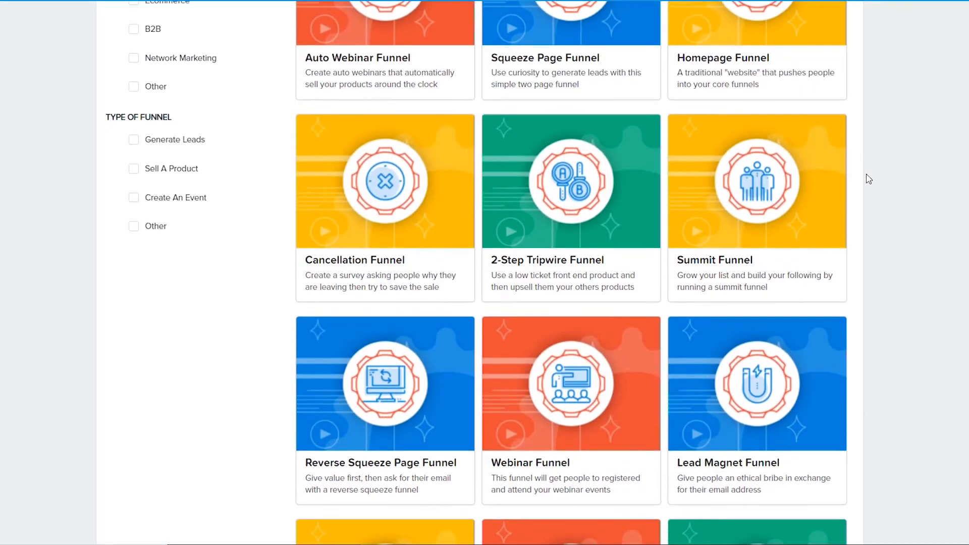
scroll(495, 238, down, 1)
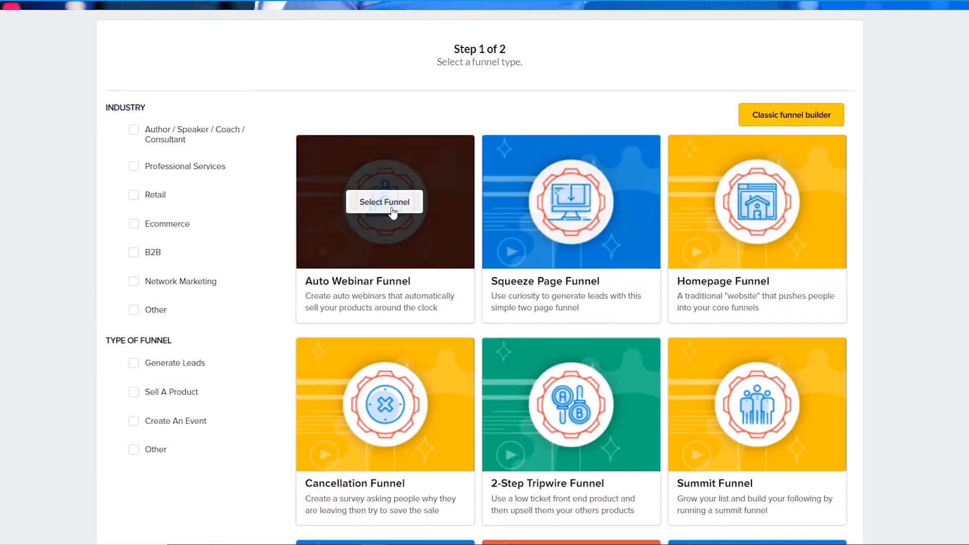
Choose the Auto Webinar Funnel type and examine its directions, page list, free templates and premium designs
click(383, 203)
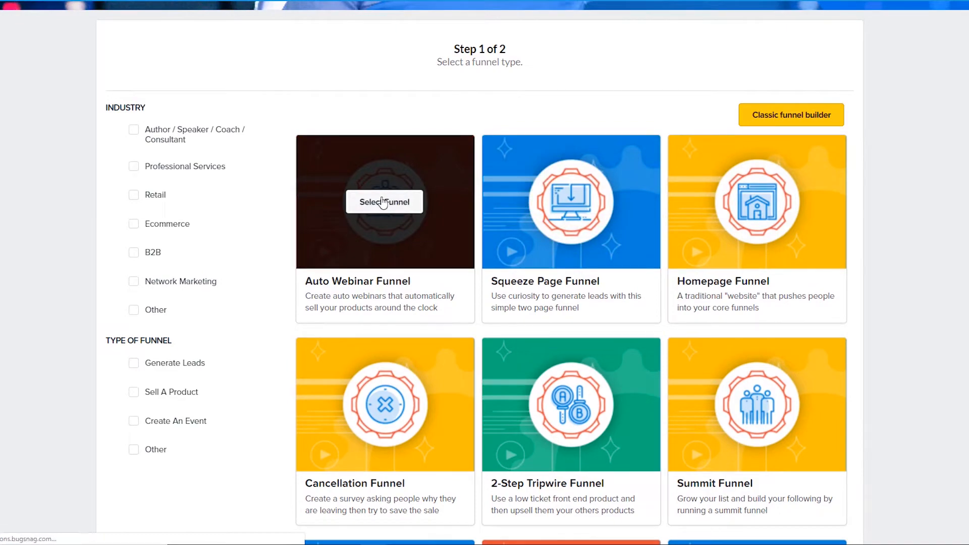
scroll(682, 206, down, 8)
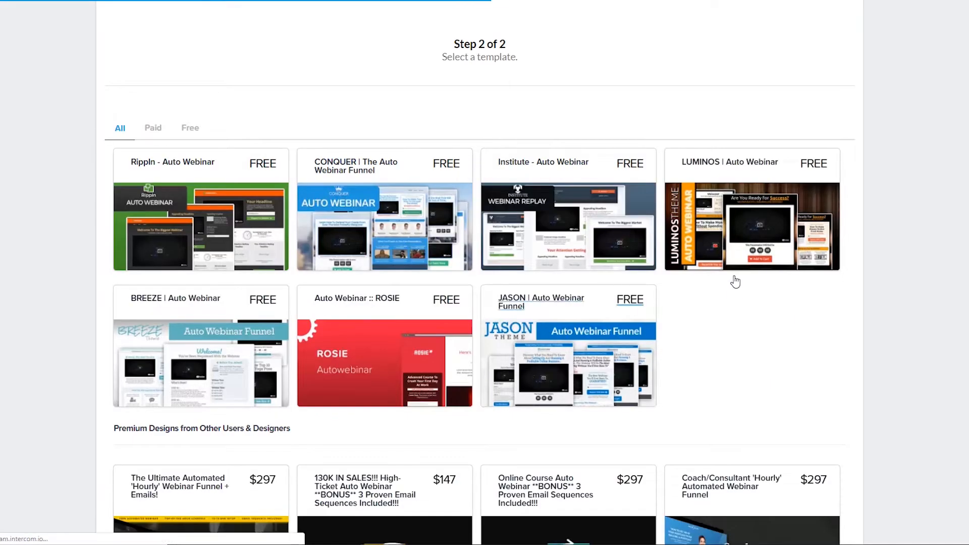
scroll(771, 273, down, 5)
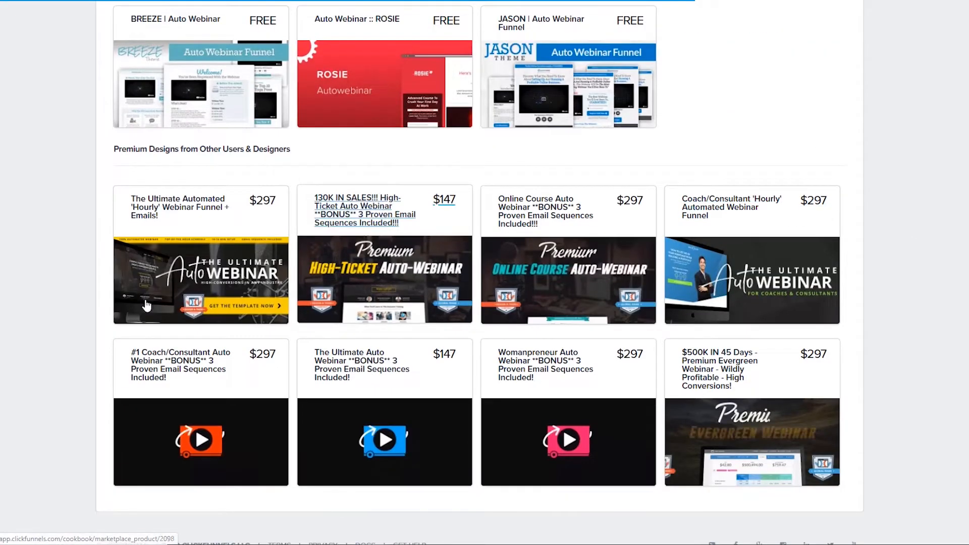
scroll(794, 298, down, 1)
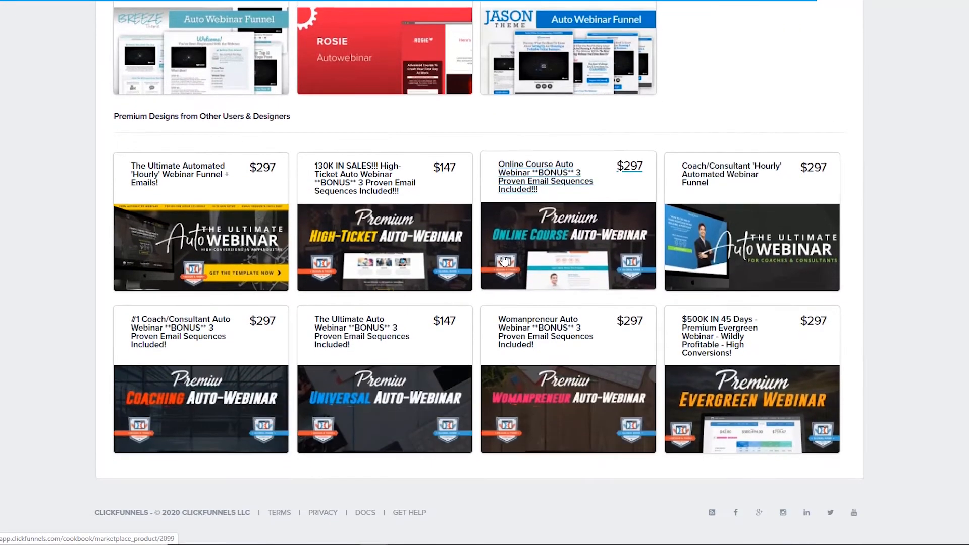
scroll(735, 277, up, 9)
scroll(736, 277, down, 1)
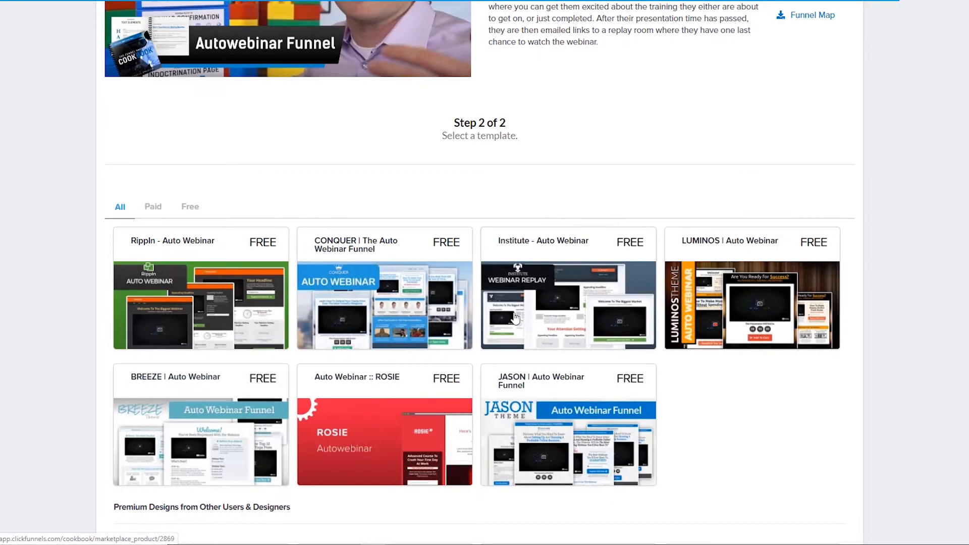
scroll(553, 282, down, 8)
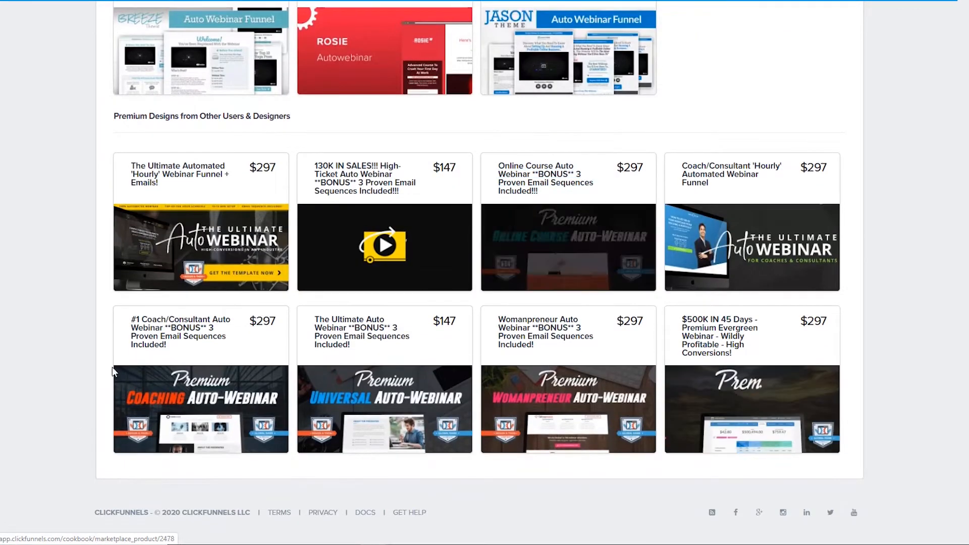
scroll(334, 276, up, 7)
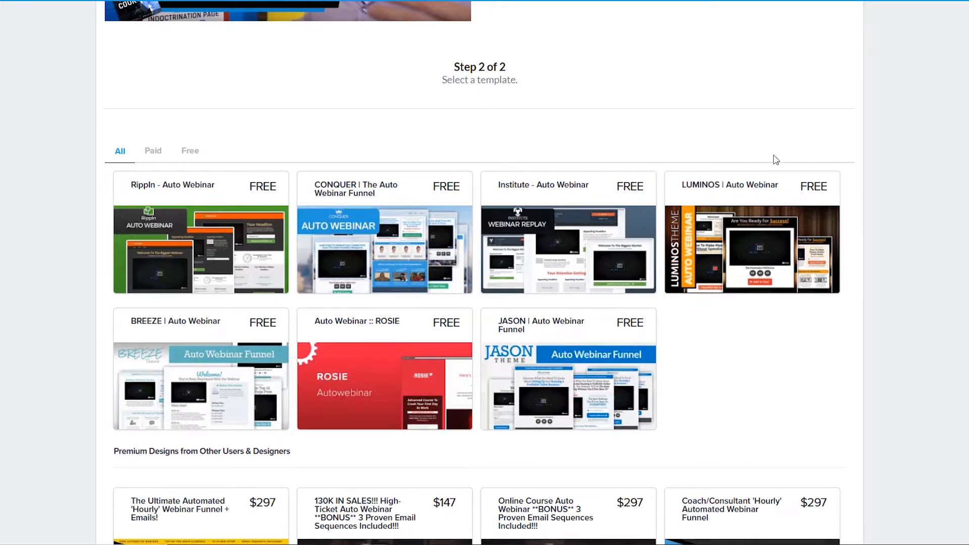
scroll(581, 227, up, 6)
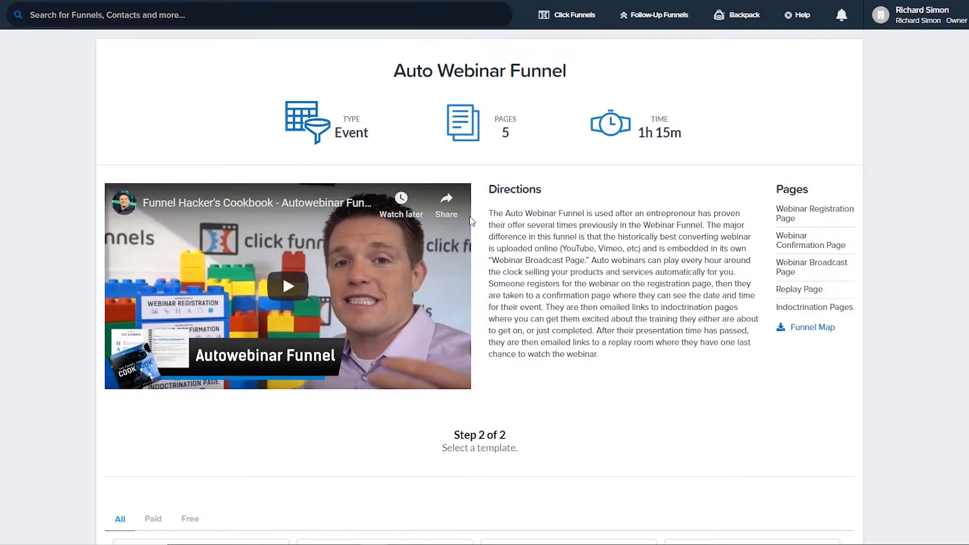
scroll(692, 209, down, 10)
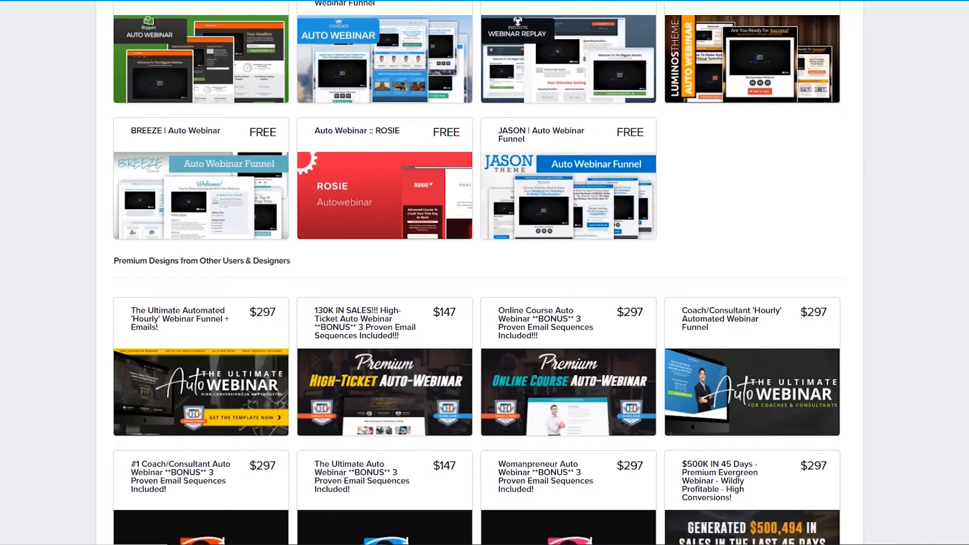
scroll(484, 273, up, 10)
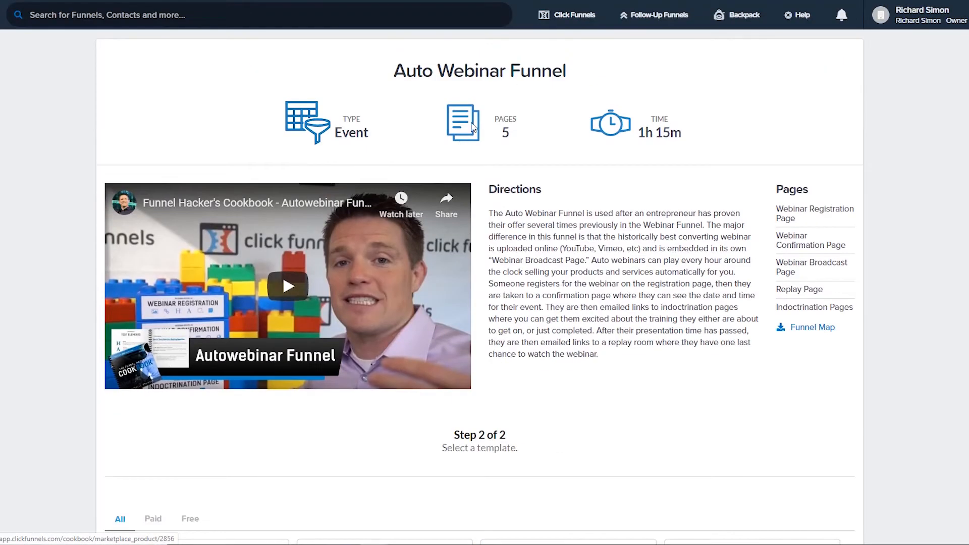
Build a Product Launch funnel named Youtube Digital Product with the Classic Funnel Builder, using the Sell Your Product goal
mouse_move(573, 14)
click(570, 40)
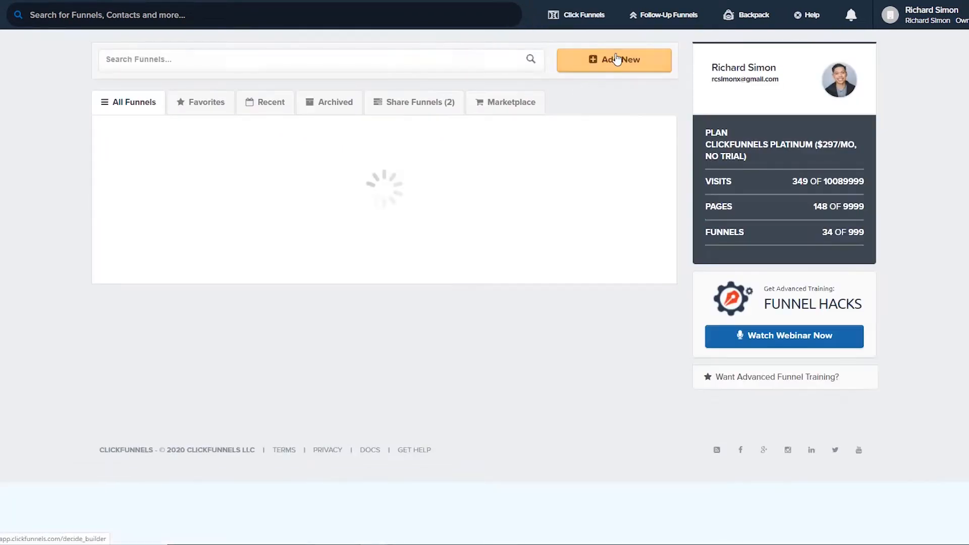
click(620, 56)
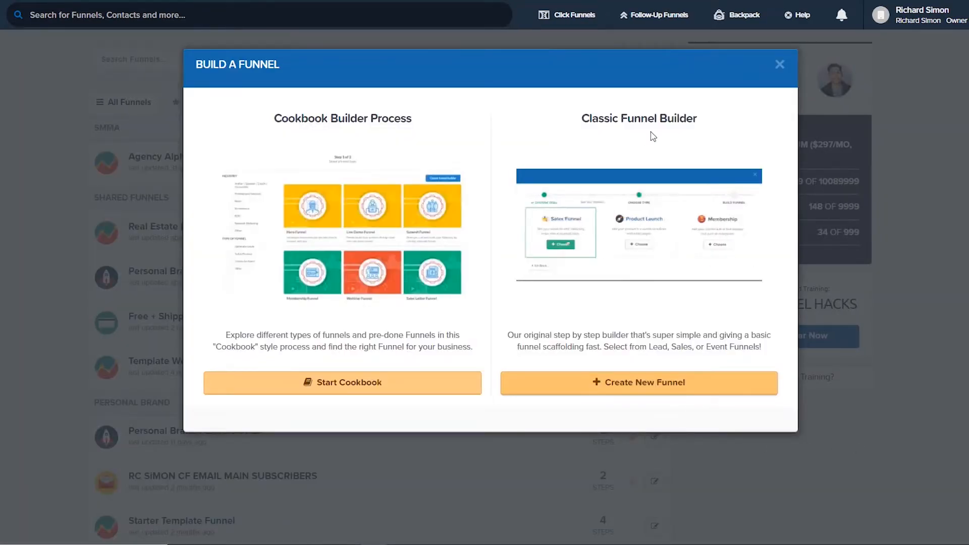
click(648, 386)
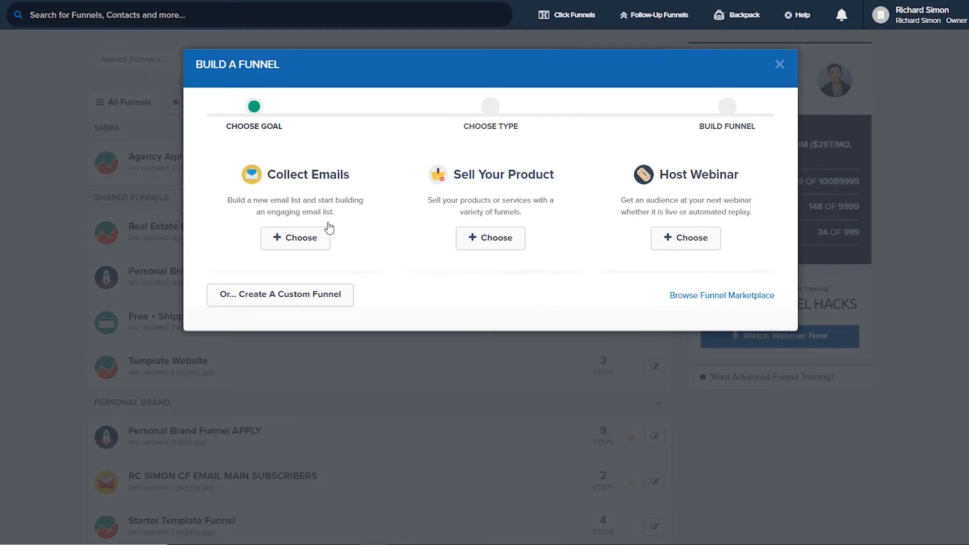
click(495, 243)
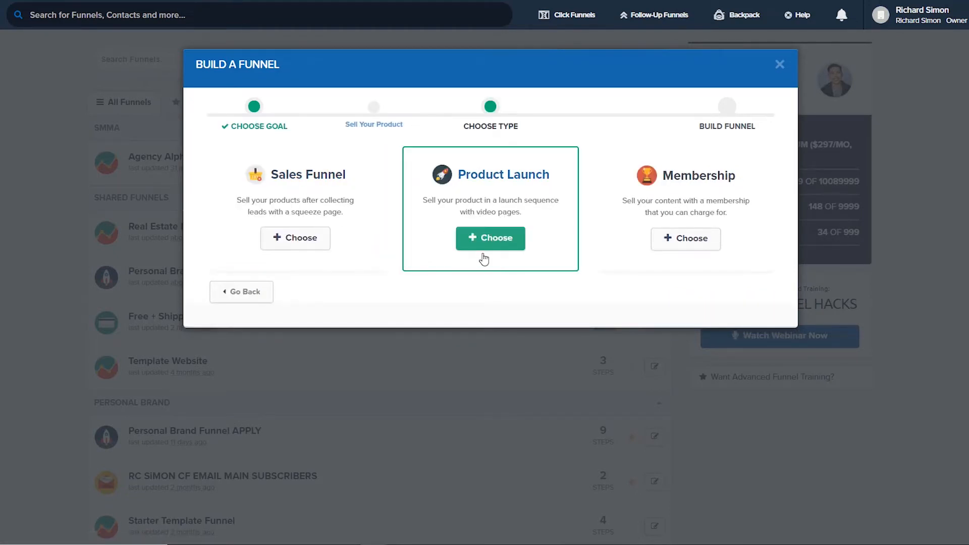
click(495, 243)
click(366, 182)
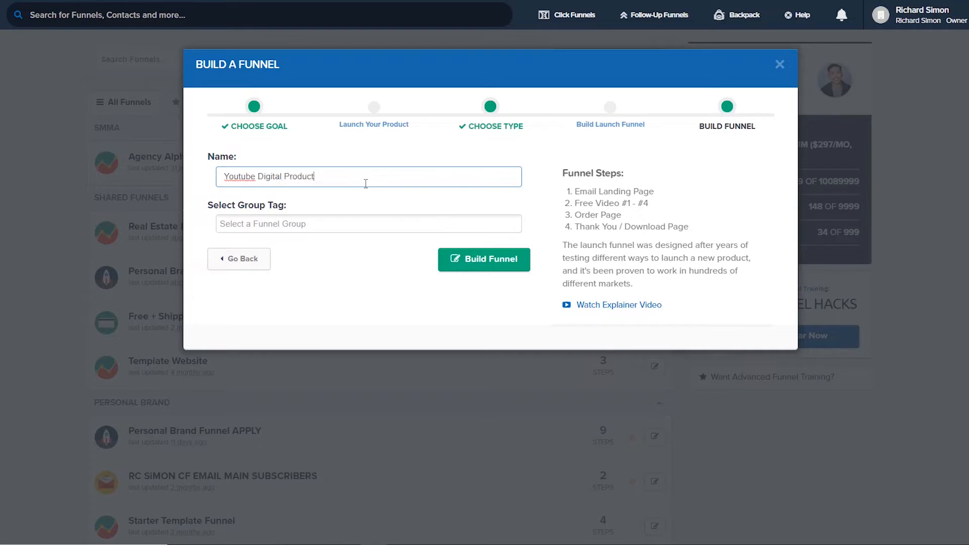
click(478, 250)
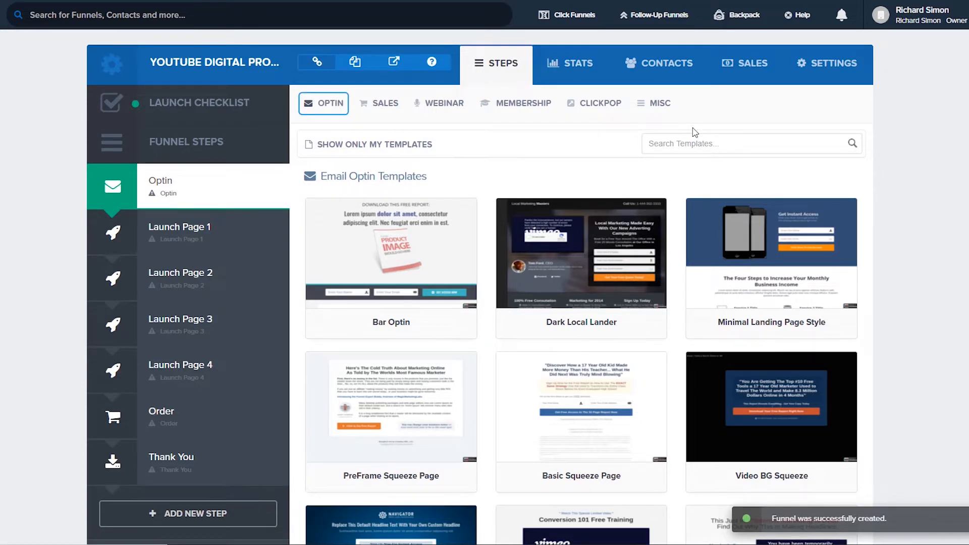
Look over the Optin step's template categories, including the Thank You templates and the Sales, Webinar and Membership page types
scroll(399, 180, down, 1)
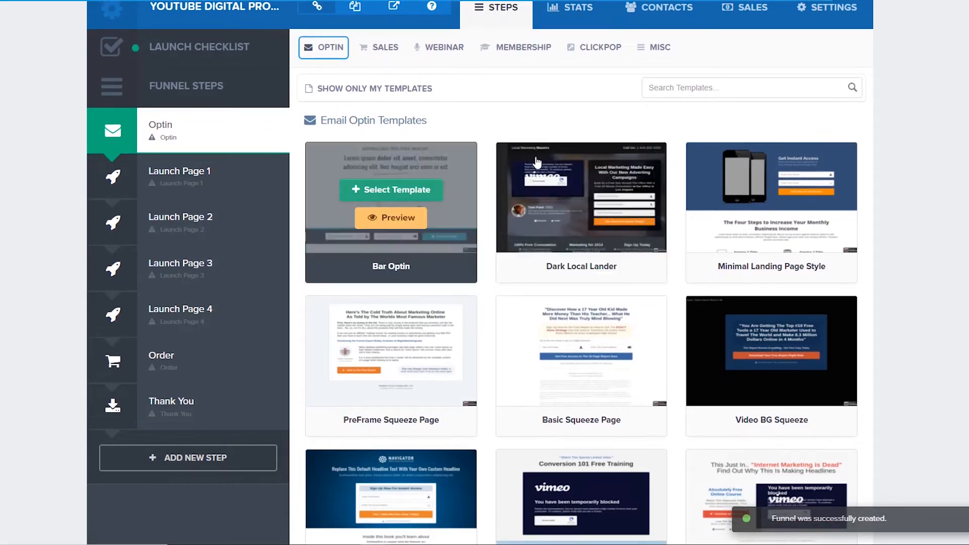
scroll(501, 197, up, 1)
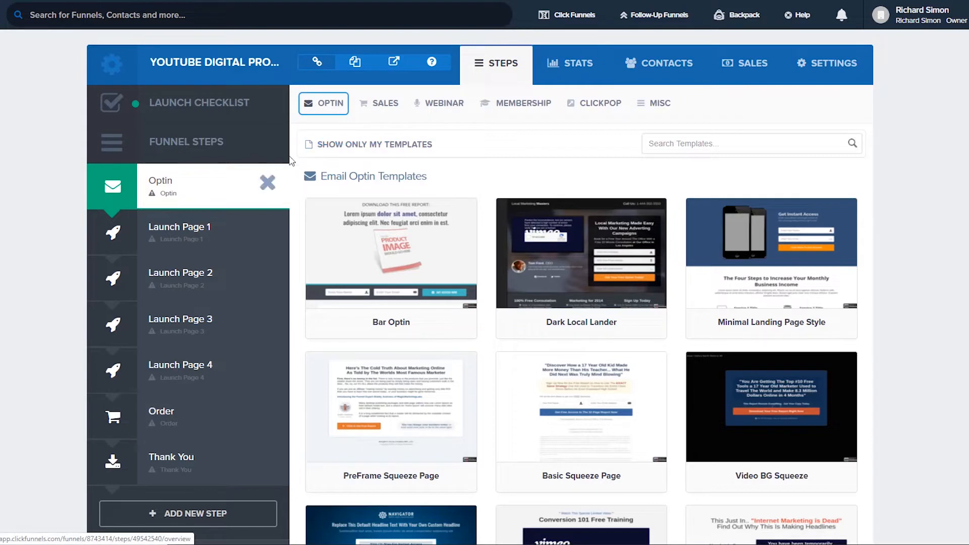
mouse_move(327, 107)
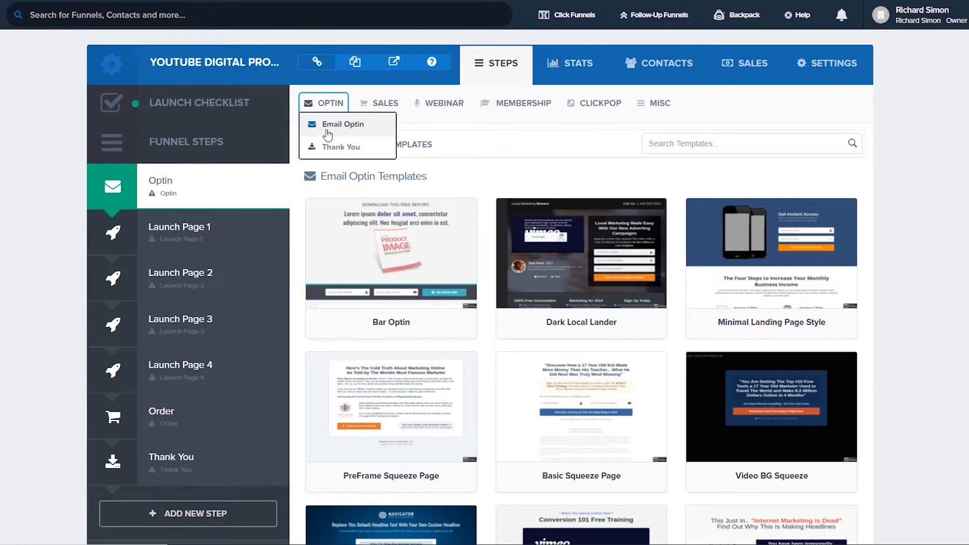
click(333, 148)
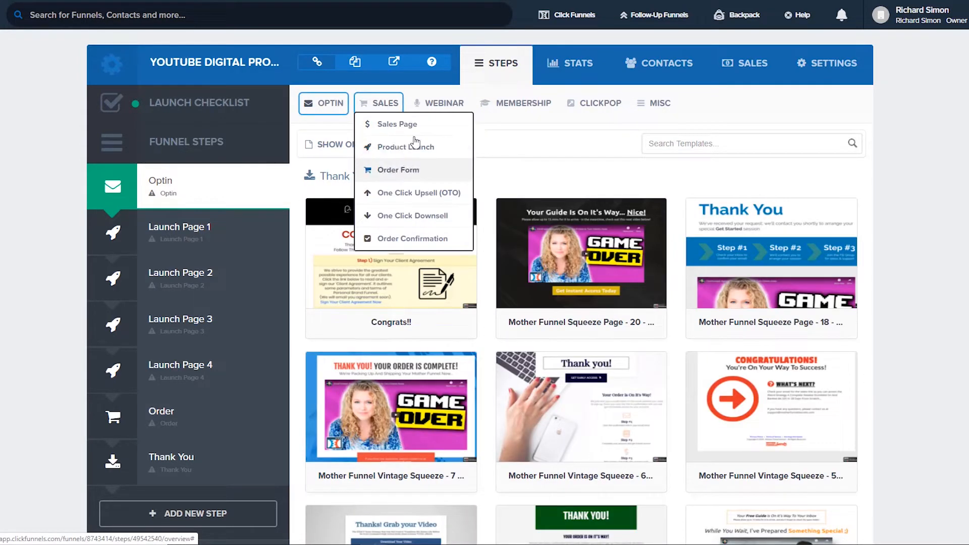
mouse_move(435, 109)
mouse_move(384, 106)
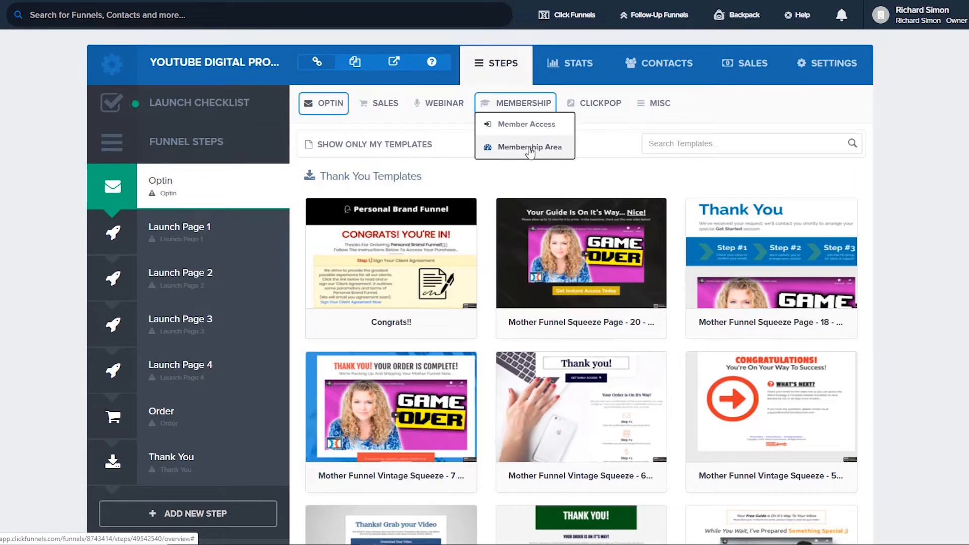
View the Launch Page 1 step's templates and delete the Launch Page 4 step from the funnel
click(186, 237)
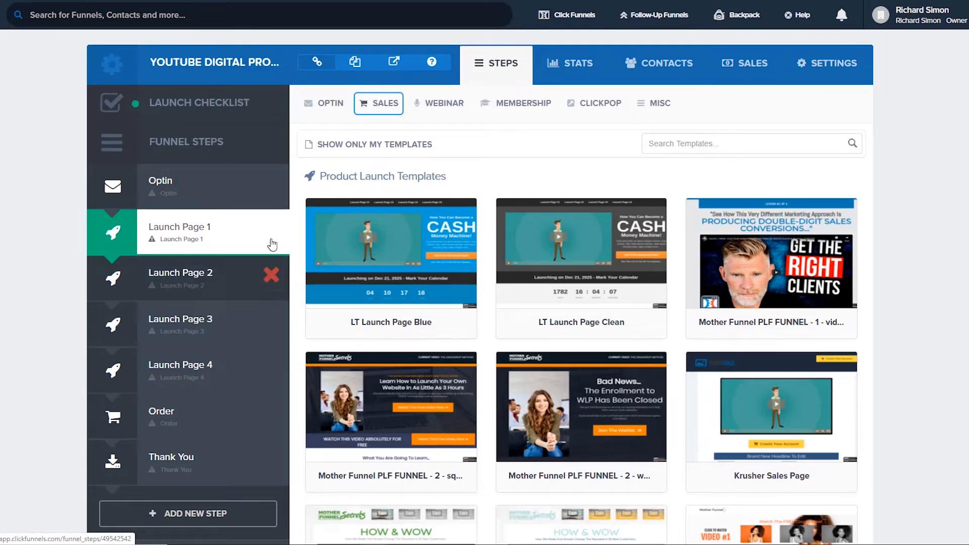
click(271, 366)
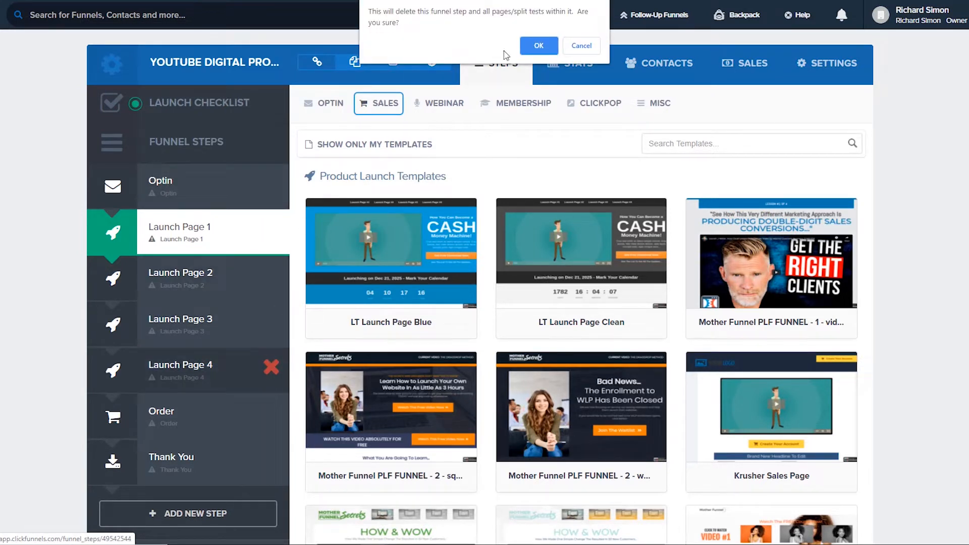
click(537, 47)
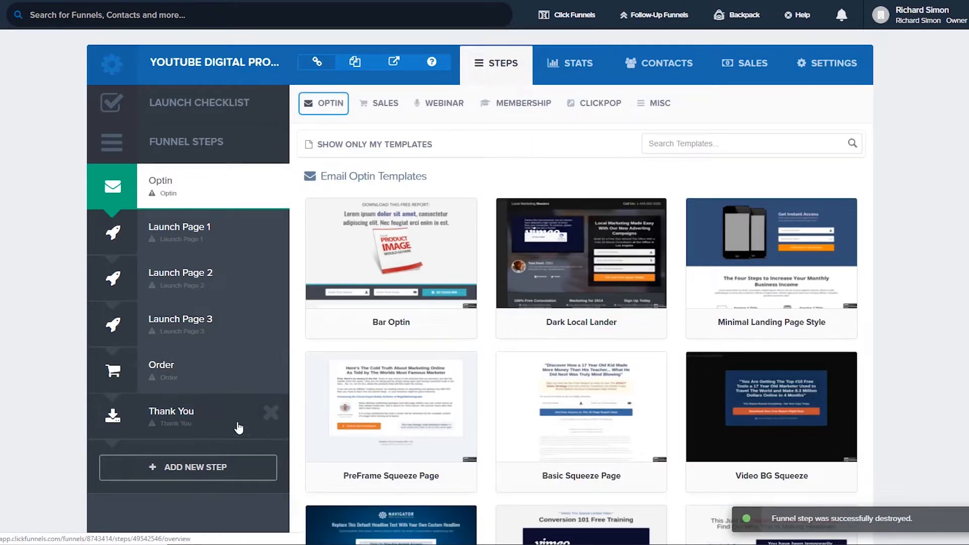
mouse_move(197, 421)
mouse_down()
mouse_move(195, 277)
mouse_move(184, 427)
mouse_move(188, 407)
mouse_up()
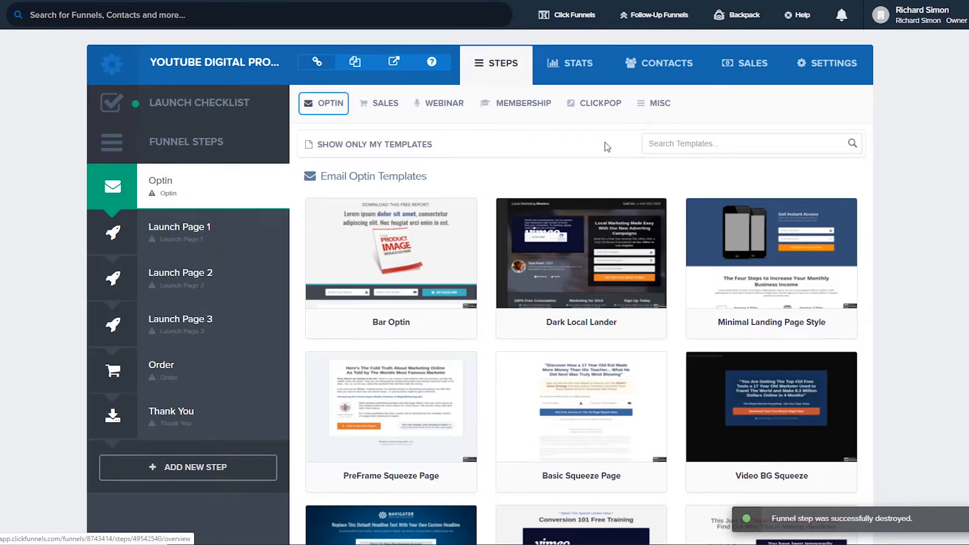
Apply the Minimal Landing Page Style template to the Optin step and open the page for editing
mouse_move(833, 336)
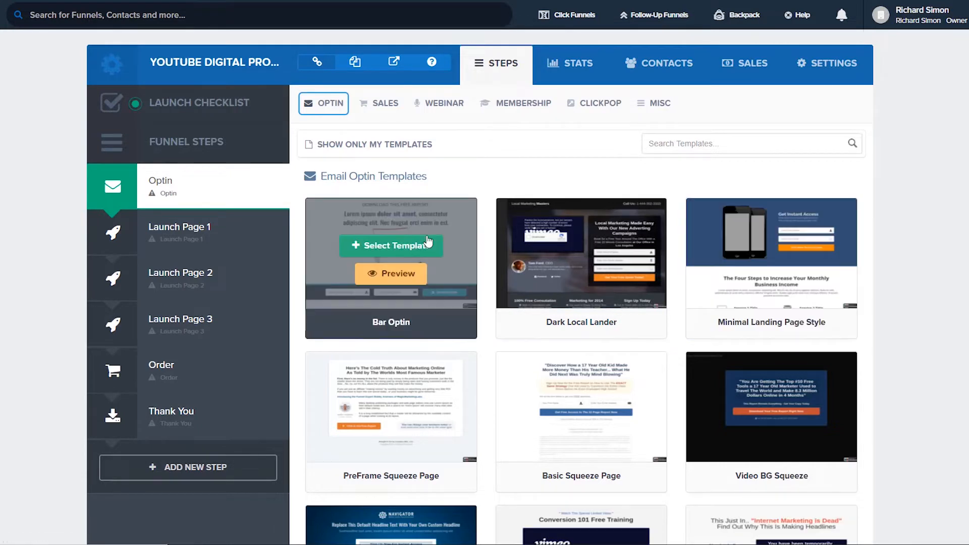
scroll(615, 216, down, 2)
scroll(772, 227, up, 2)
scroll(606, 212, down, 1)
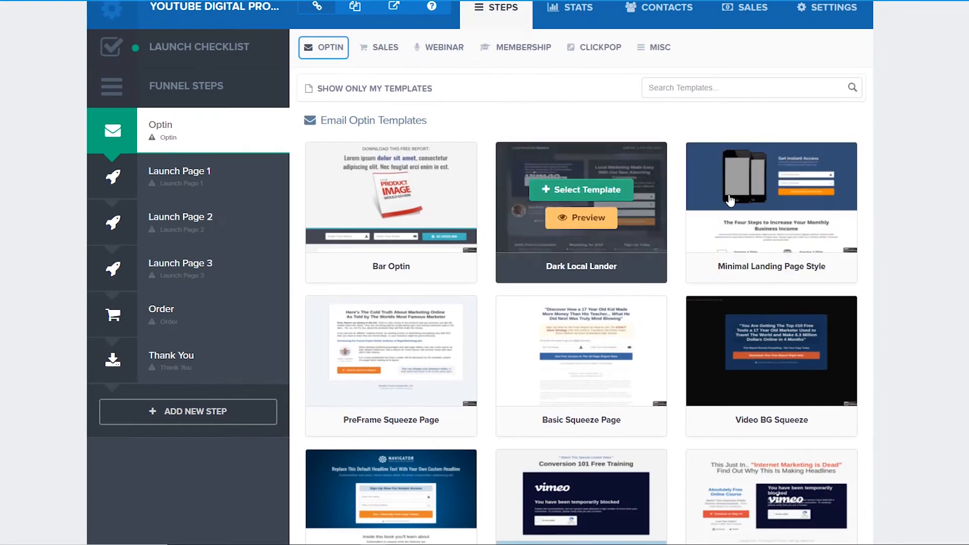
click(761, 197)
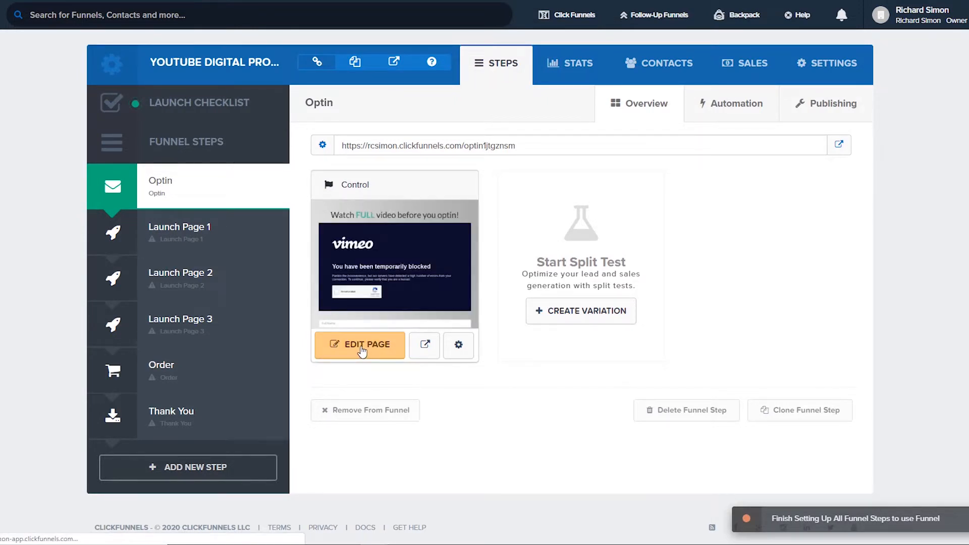
click(362, 350)
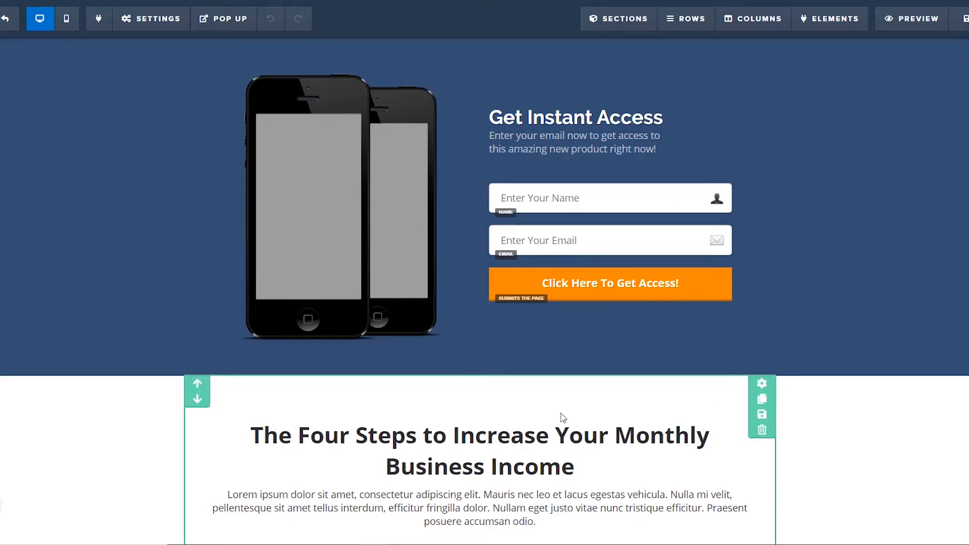
Move the Service 2 and Service 1 icon-and-title blocks above The Four Steps headline on the opt-in page
scroll(500, 414, down, 3)
scroll(342, 318, down, 2)
scroll(372, 379, up, 1)
drag(467, 225, 478, 228)
drag(627, 440, 451, 224)
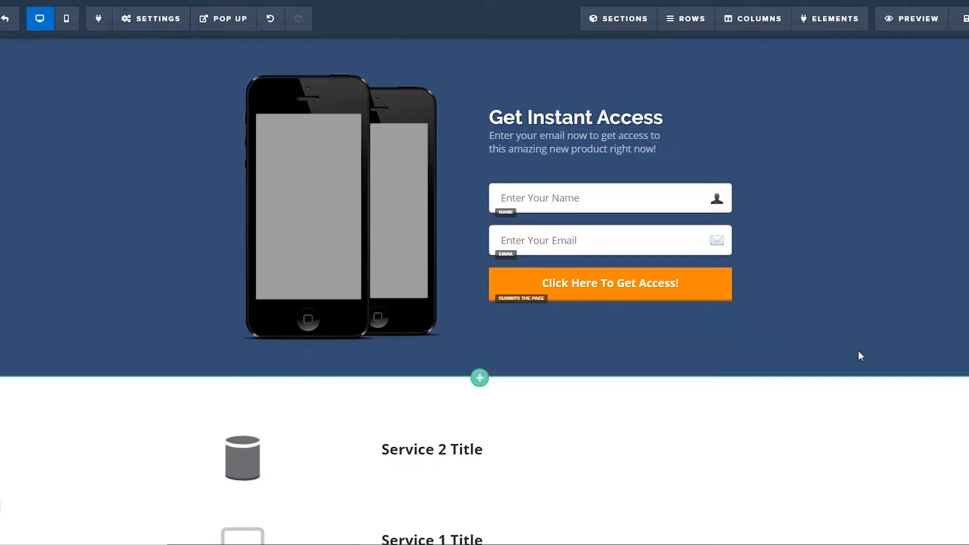
Insert a full-width section directly below the opt-in form banner and give it a five-column row
scroll(907, 402, down, 10)
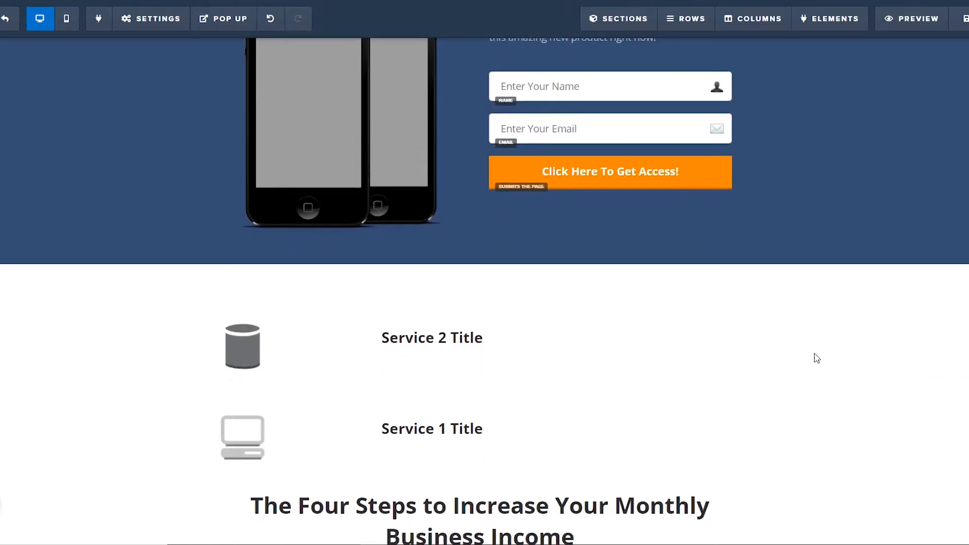
scroll(917, 195, down, 2)
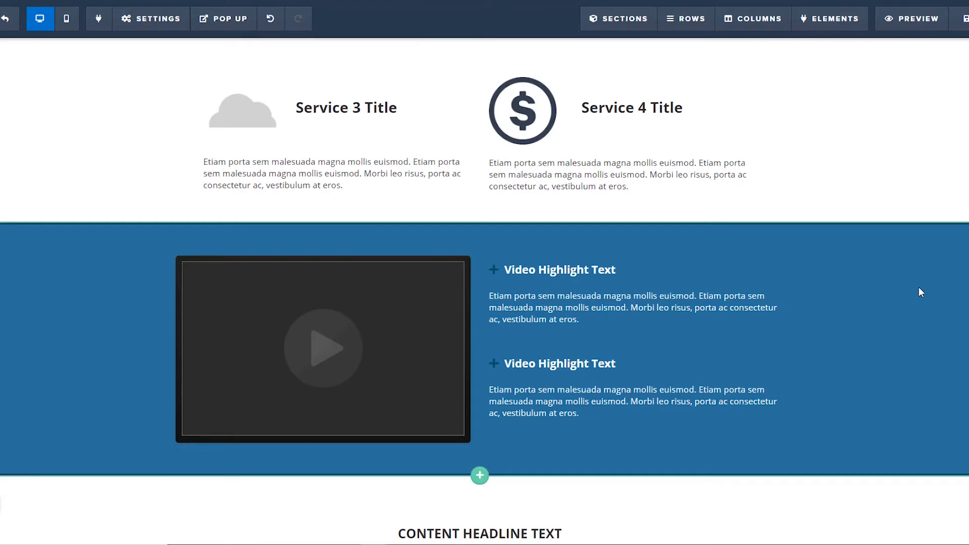
scroll(917, 194, up, 6)
scroll(888, 197, down, 9)
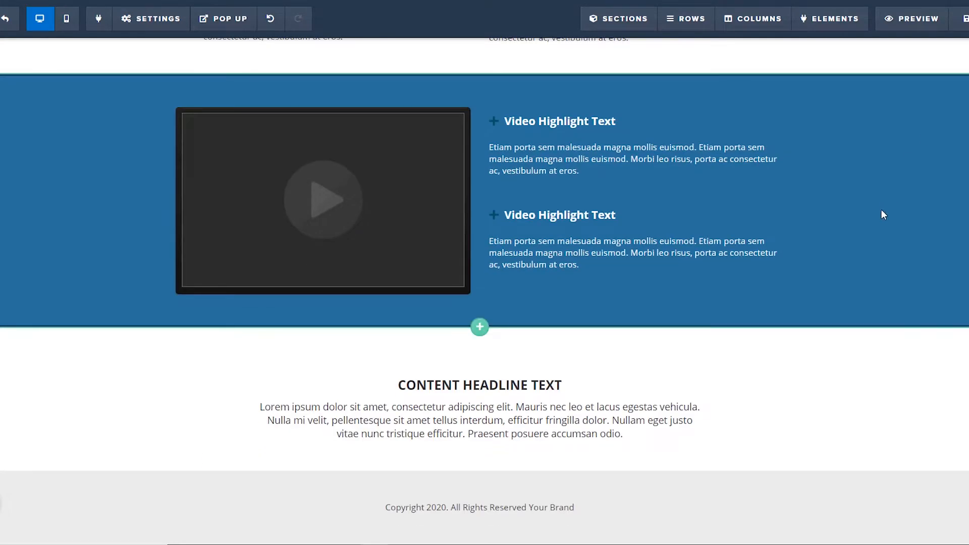
scroll(883, 215, up, 10)
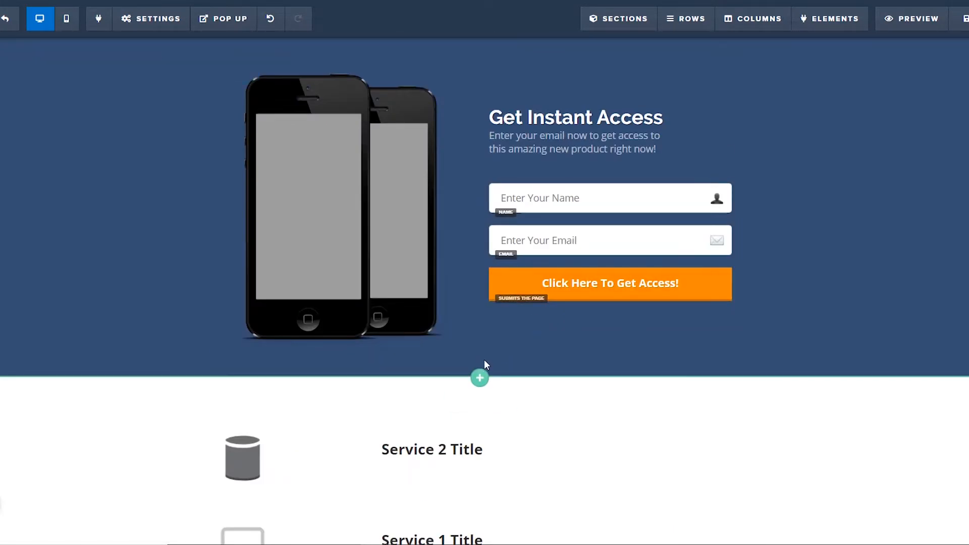
click(479, 377)
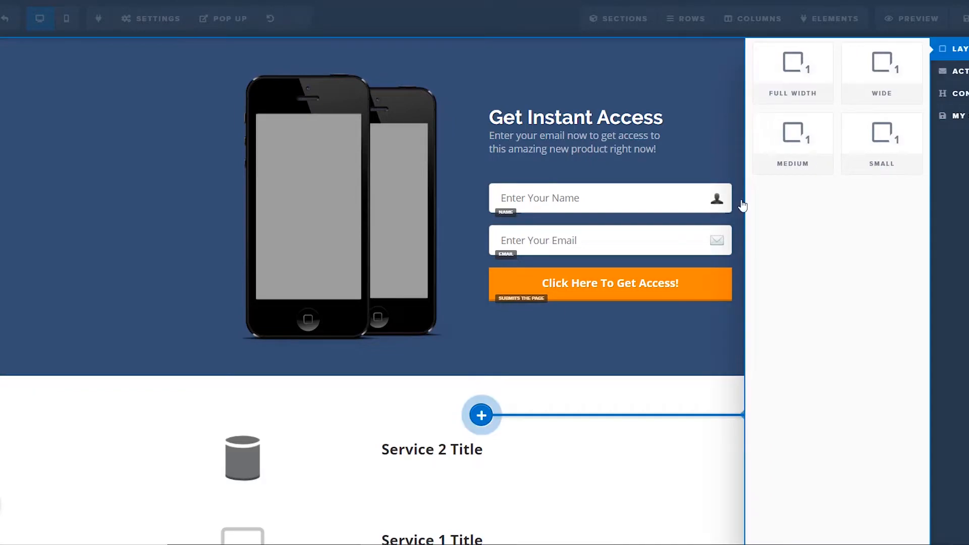
click(798, 62)
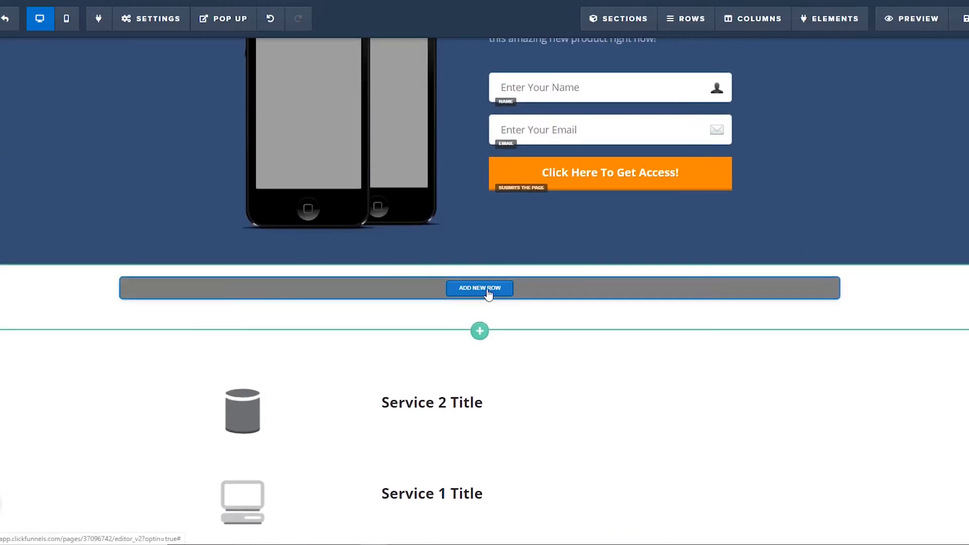
click(480, 289)
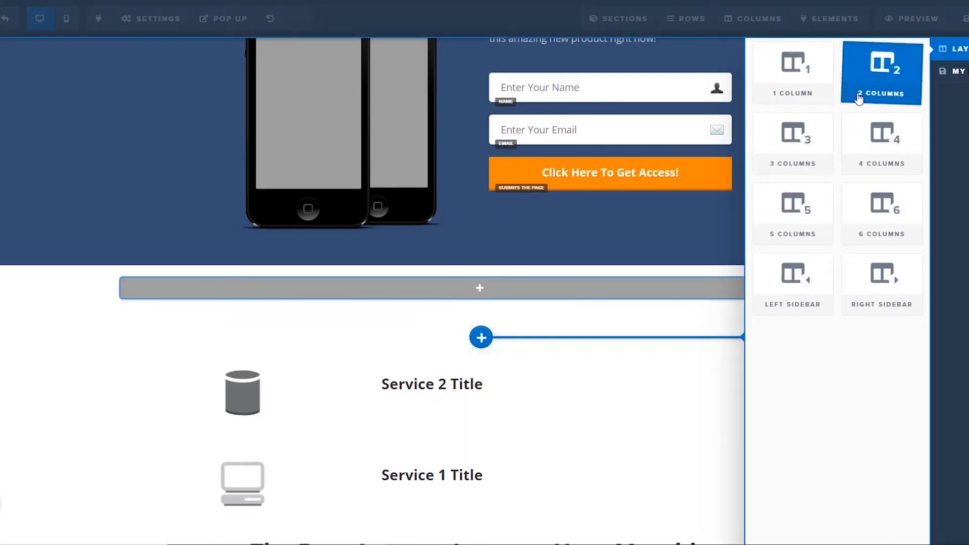
click(812, 222)
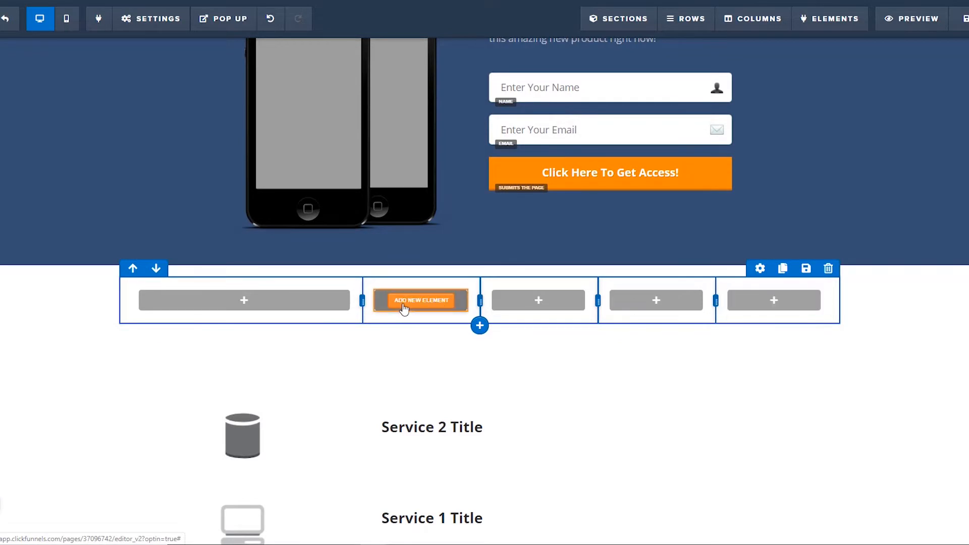
Add a Headline element to the first column of the new five-column row
click(267, 303)
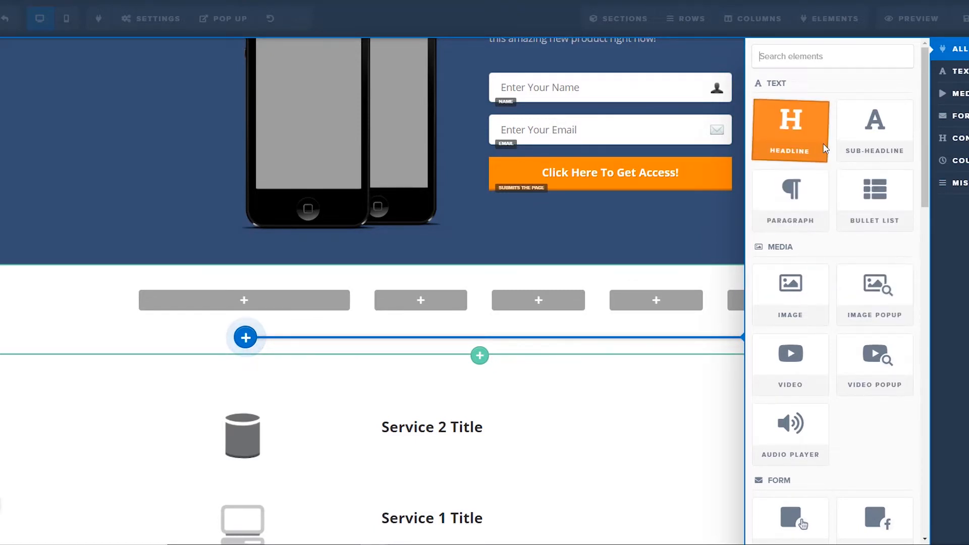
scroll(836, 227, down, 10)
scroll(839, 237, up, 10)
scroll(840, 239, up, 2)
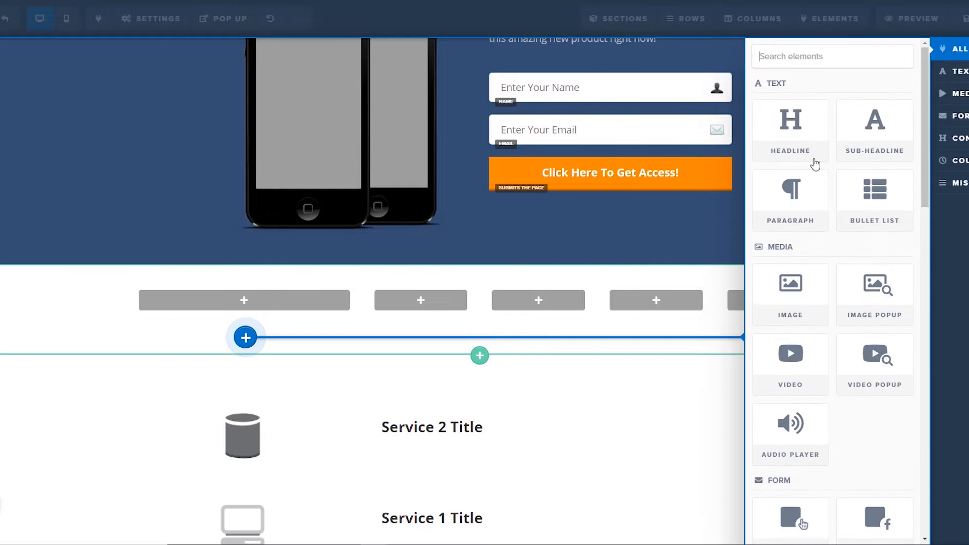
click(777, 58)
drag(798, 124, 799, 126)
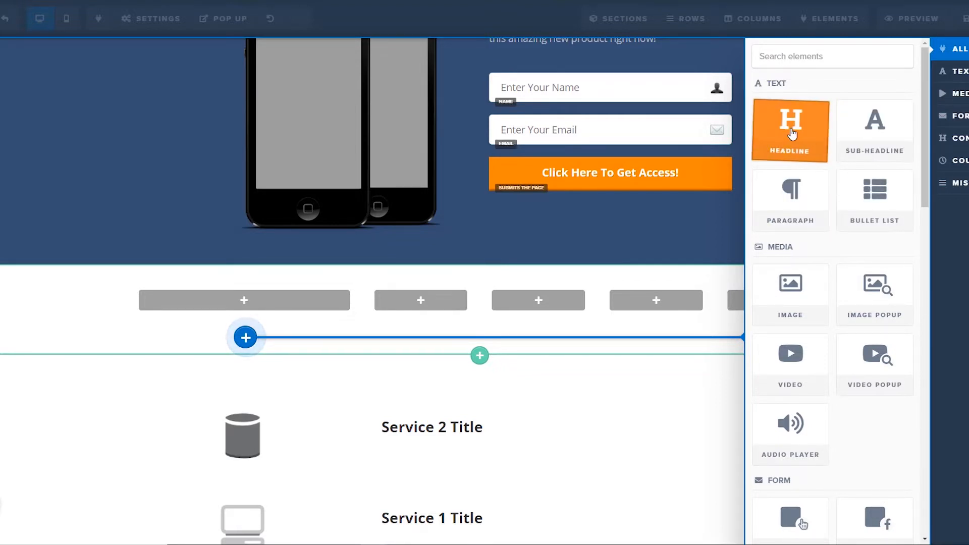
drag(793, 133, 621, 238)
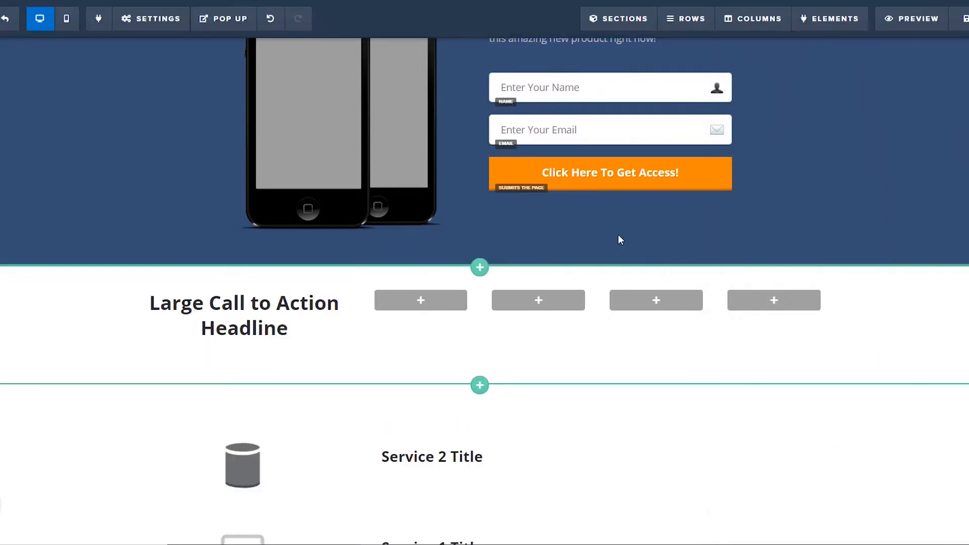
Add an Audio Player element to the second column and look at its settings
click(408, 303)
scroll(806, 202, down, 2)
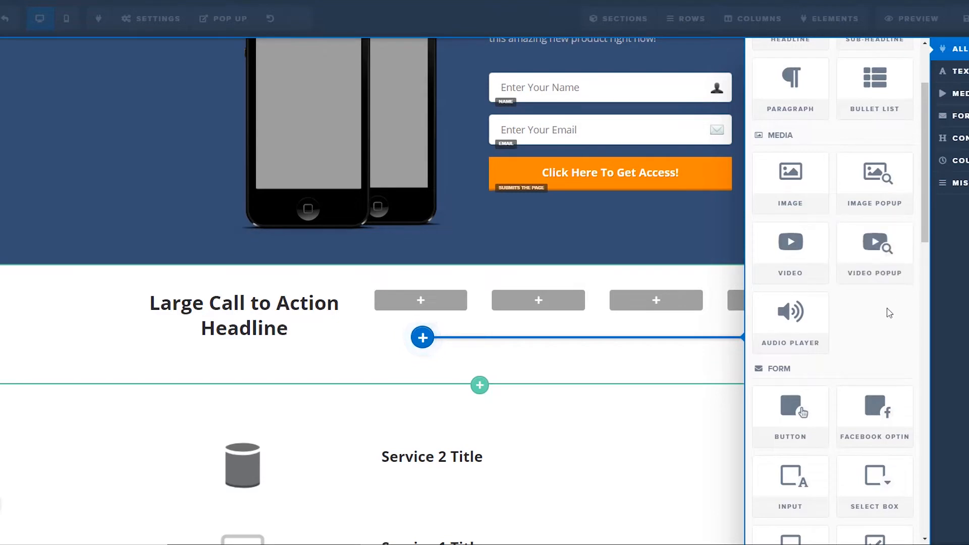
scroll(891, 314, down, 2)
click(791, 207)
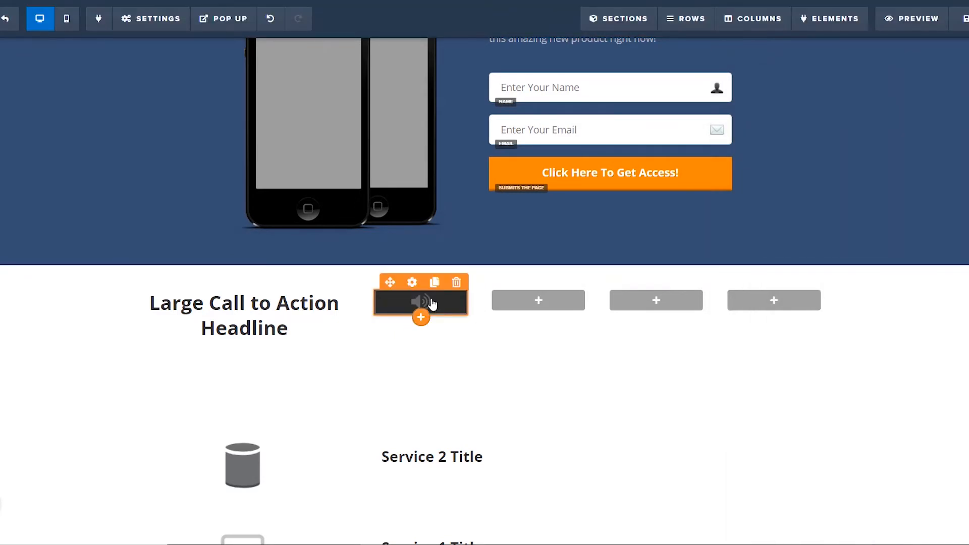
click(433, 303)
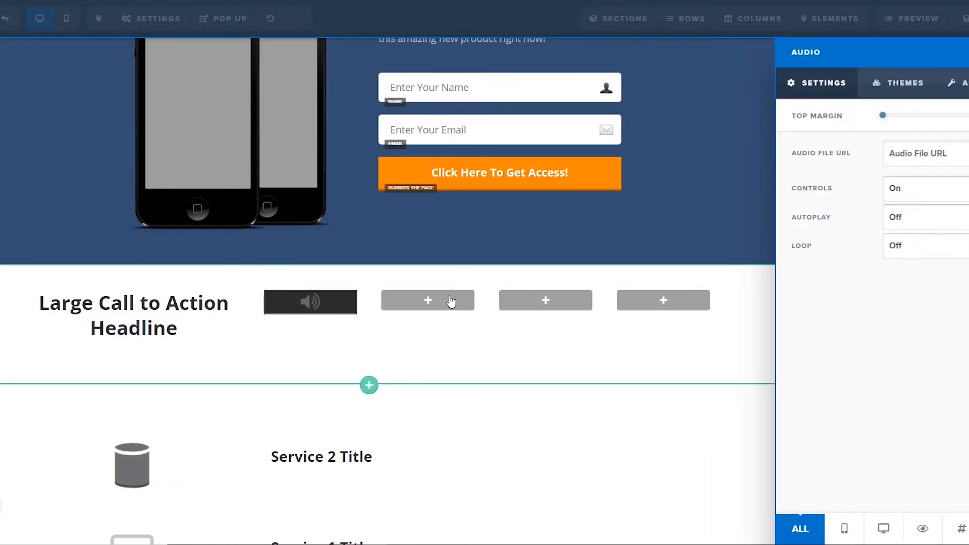
click(452, 302)
Examine the elements available for the third column, from form and countdown elements to content blocks and miscellaneous items, without adding any
click(537, 301)
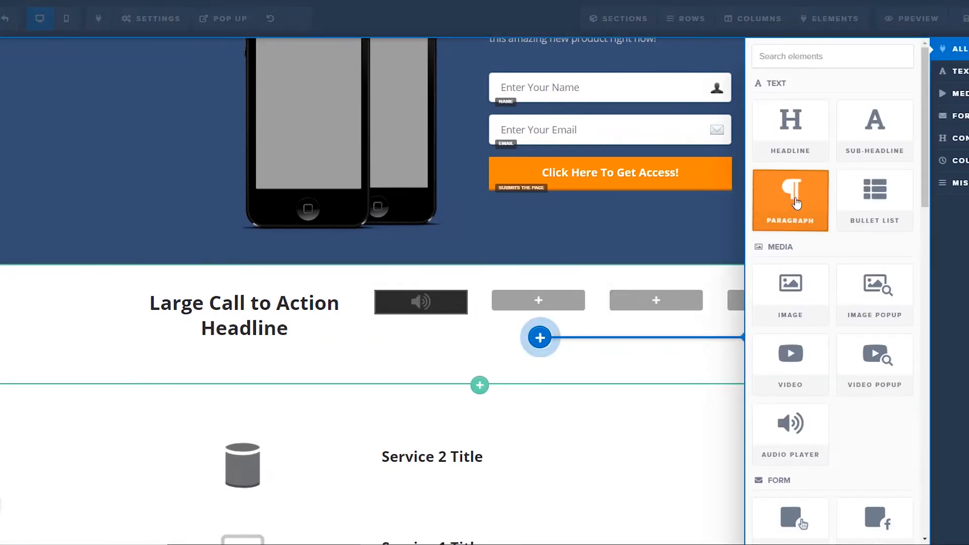
scroll(803, 222, down, 6)
scroll(810, 223, down, 1)
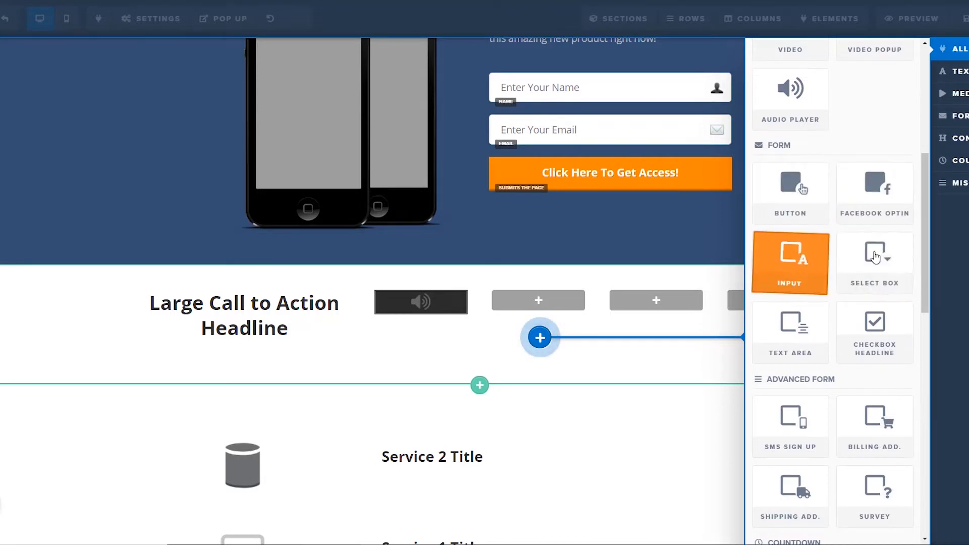
scroll(881, 262, down, 3)
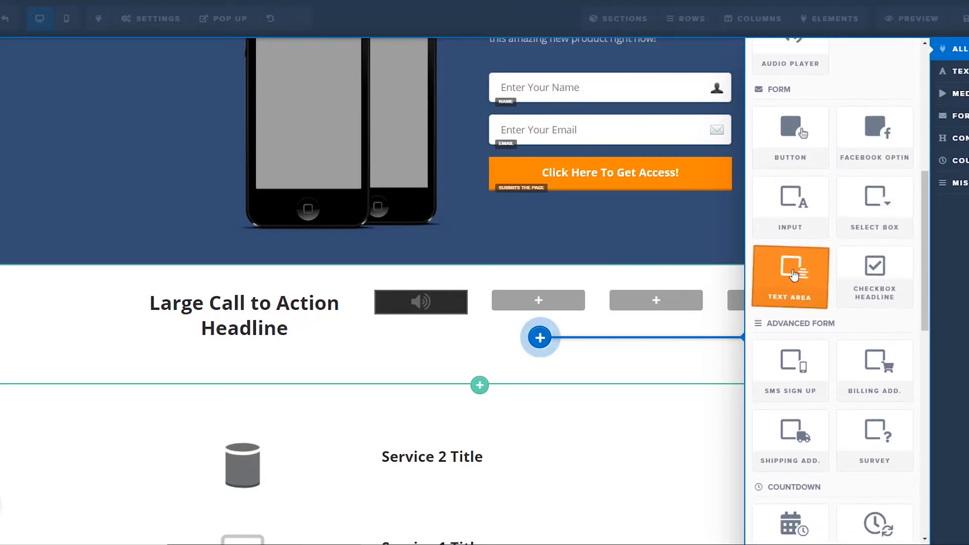
scroll(798, 274, down, 8)
scroll(803, 271, down, 20)
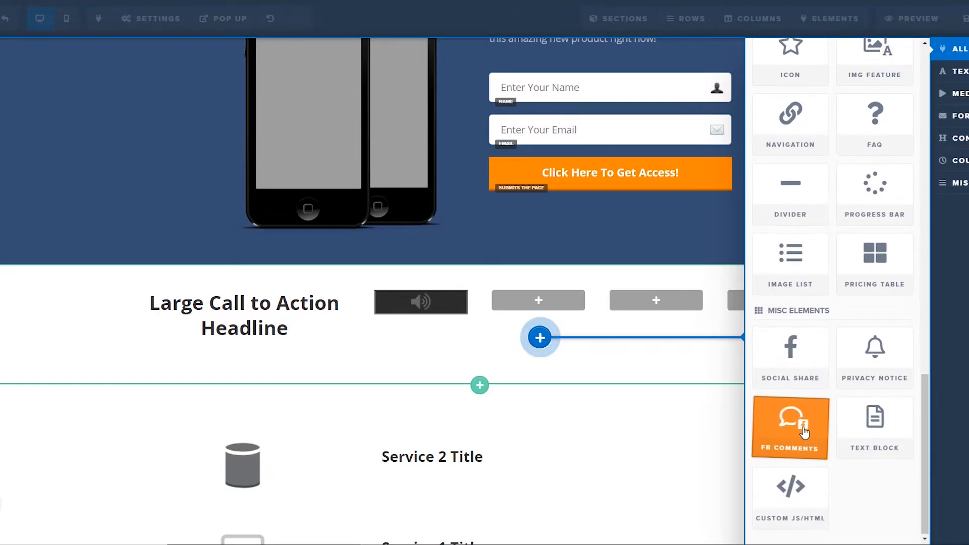
scroll(804, 432, up, 2)
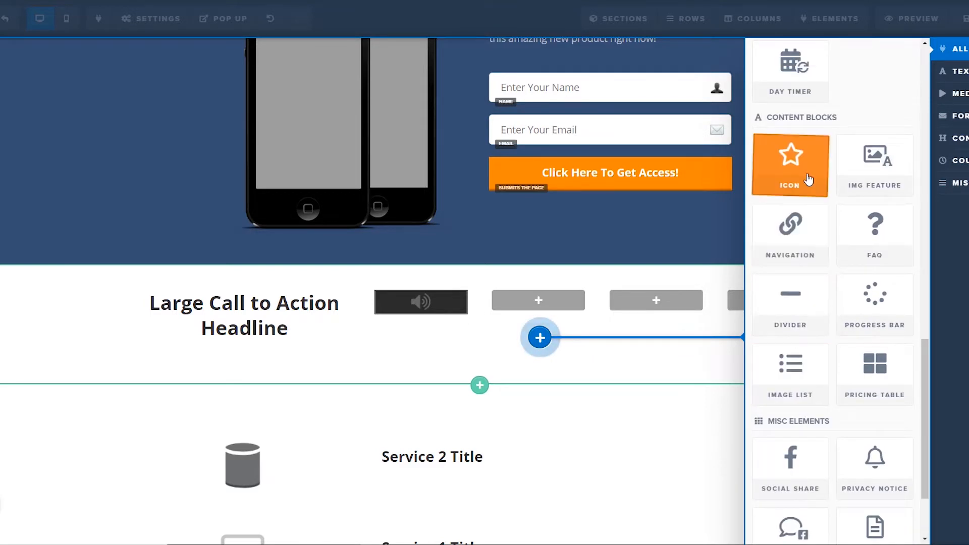
scroll(881, 307, up, 5)
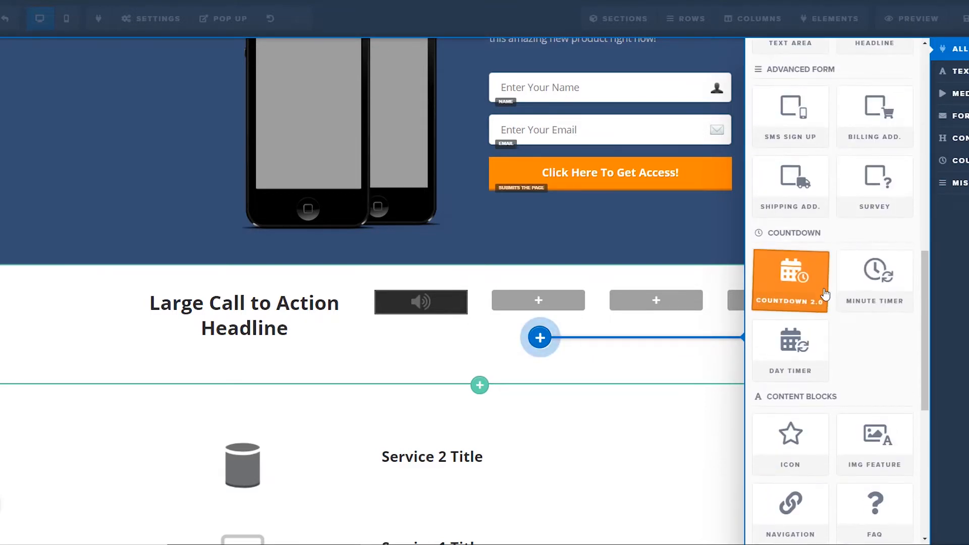
scroll(786, 310, up, 2)
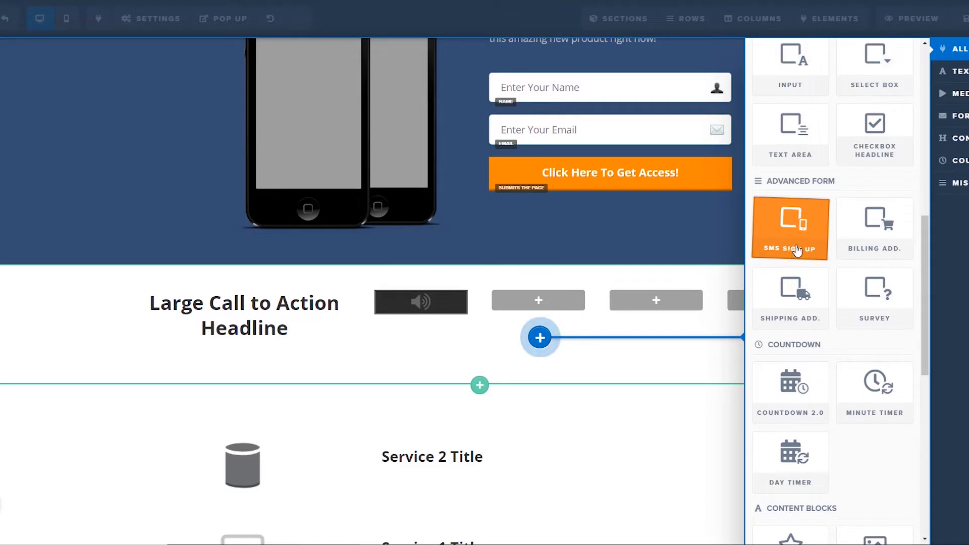
scroll(848, 298, up, 2)
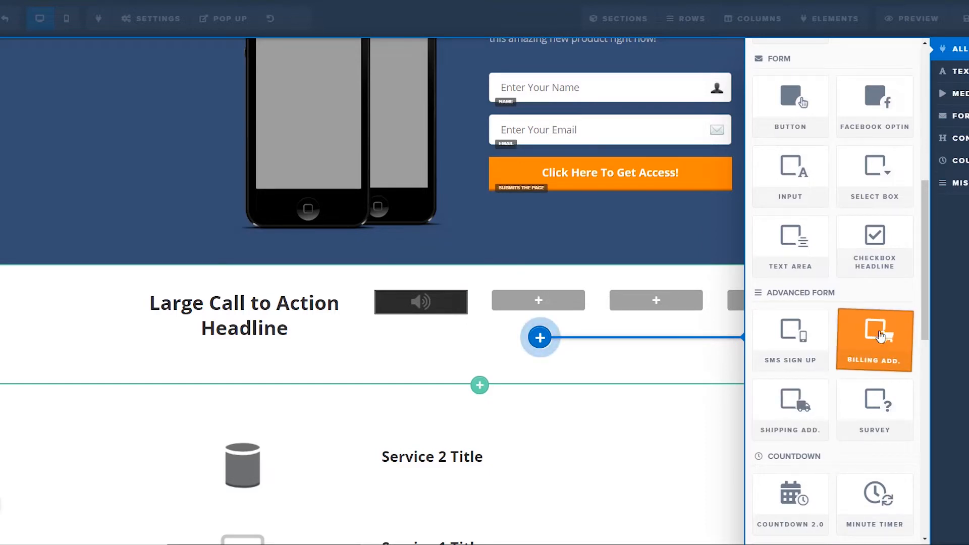
scroll(867, 422, up, 3)
scroll(786, 231, up, 6)
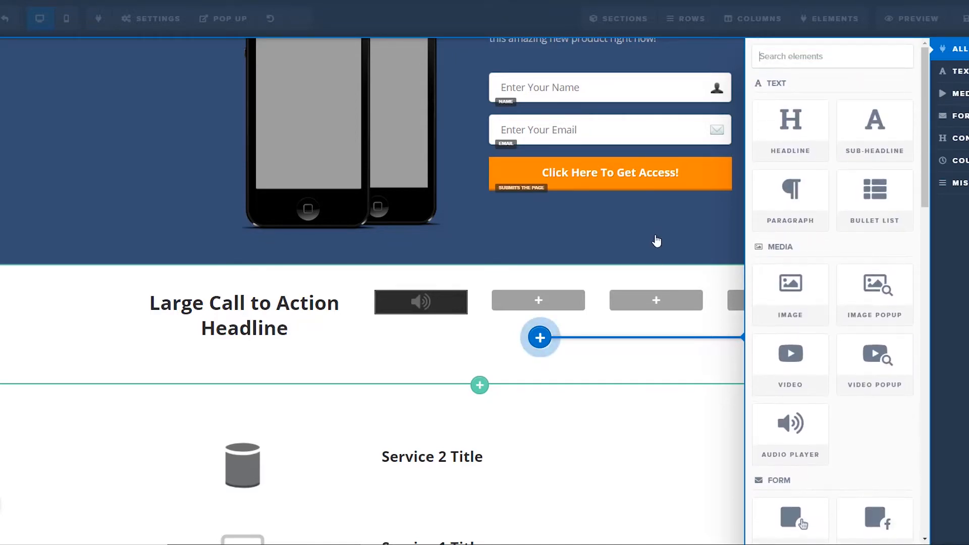
click(672, 242)
scroll(569, 346, down, 2)
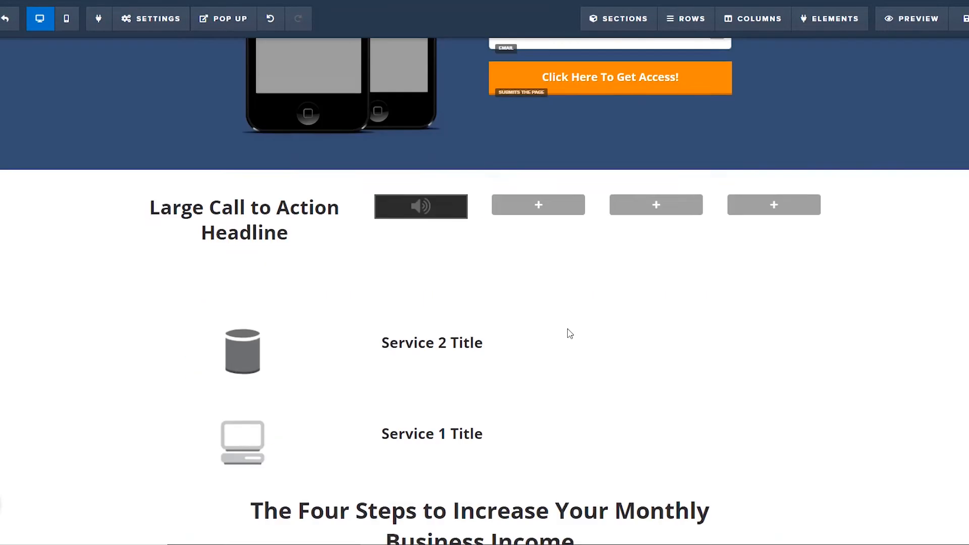
scroll(570, 334, up, 4)
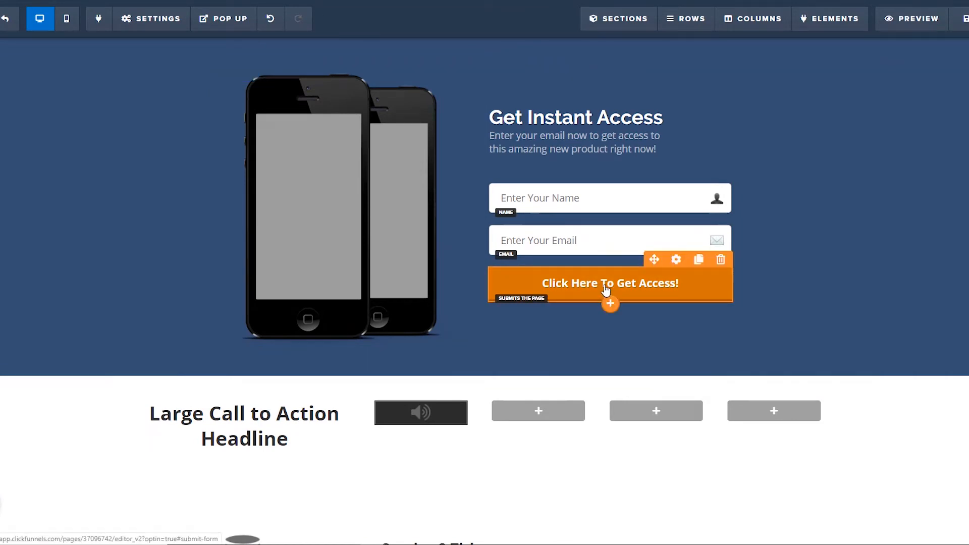
click(606, 291)
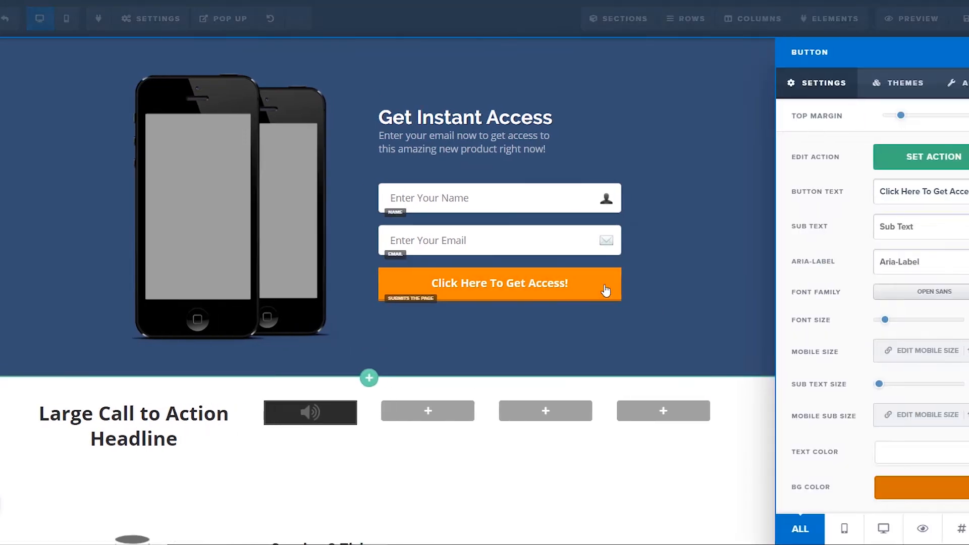
click(934, 160)
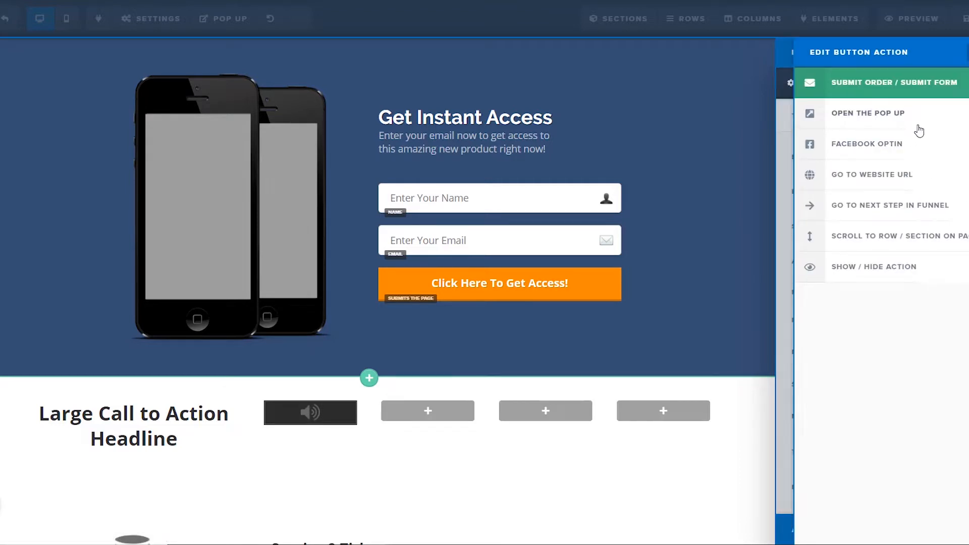
click(888, 179)
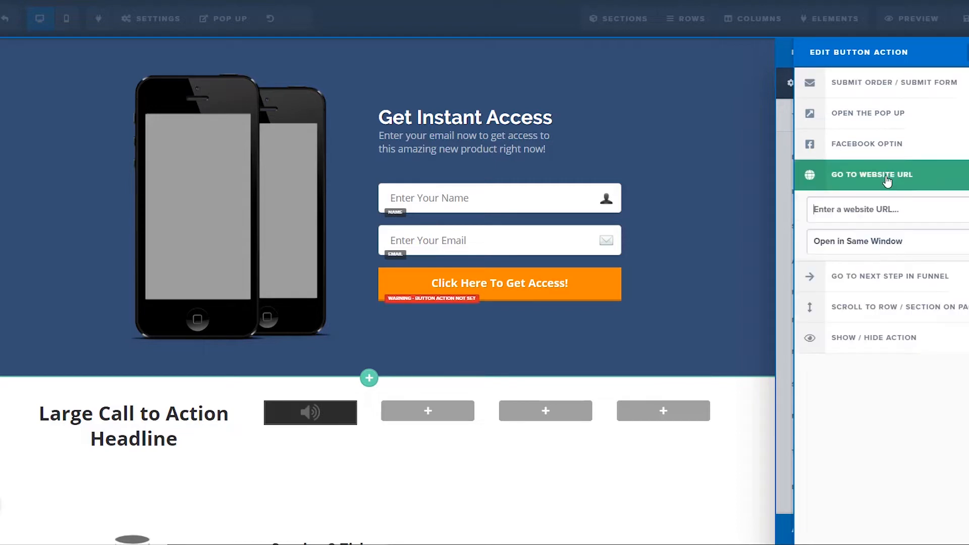
click(866, 211)
text(www.google.com)
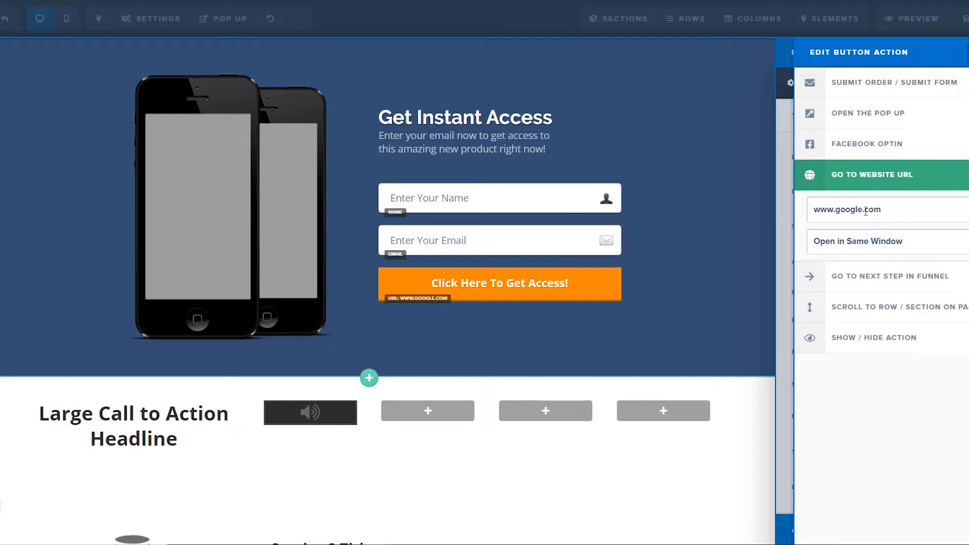
Set the Click Here To Get Access! button's website link to open in a new tab/window and close the action settings
click(885, 242)
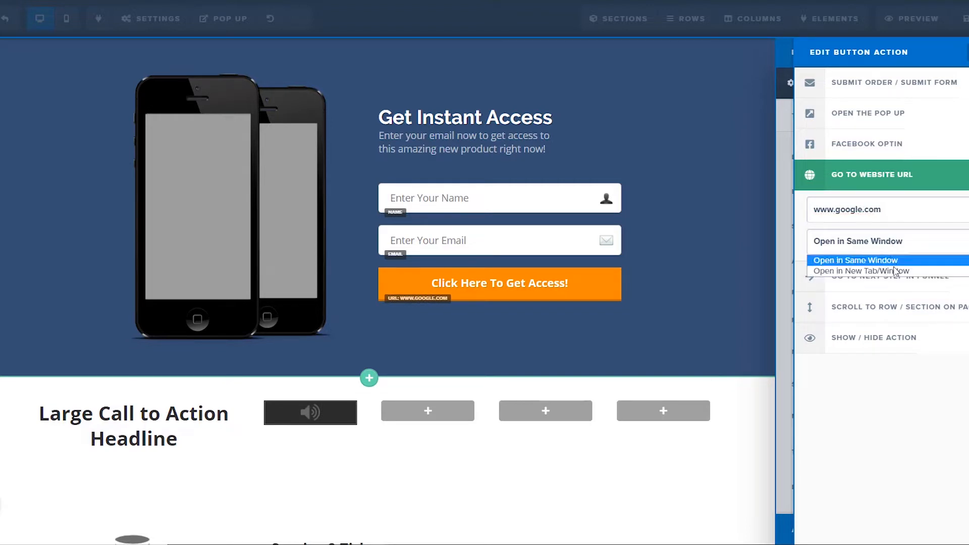
click(901, 272)
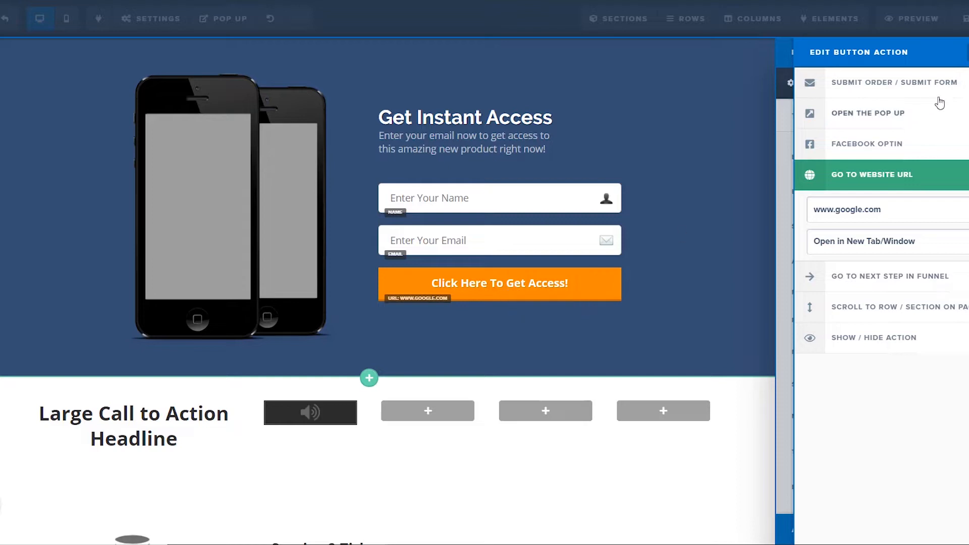
click(967, 52)
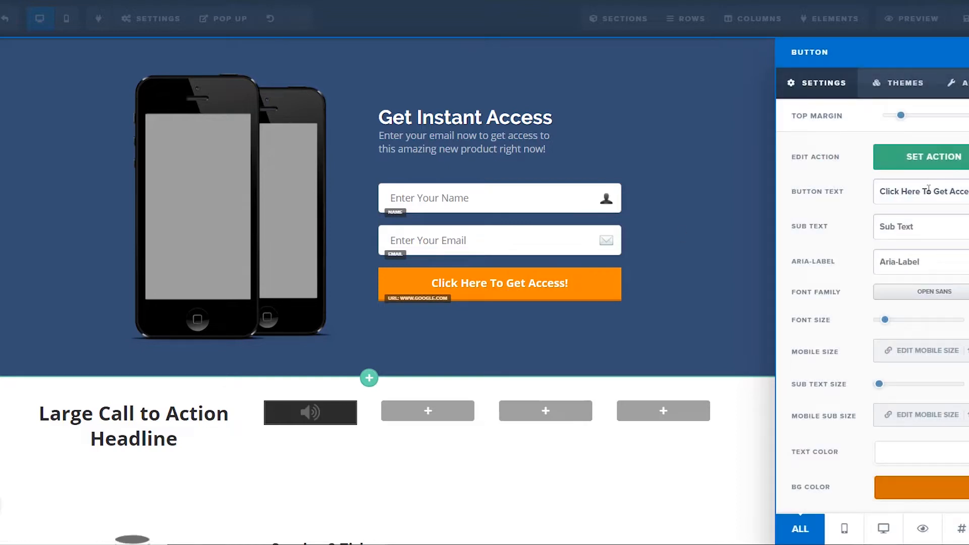
Give the button the sub text "click this" and reduce its font size, sub text size and top margin to the minimum
drag(885, 319, 861, 322)
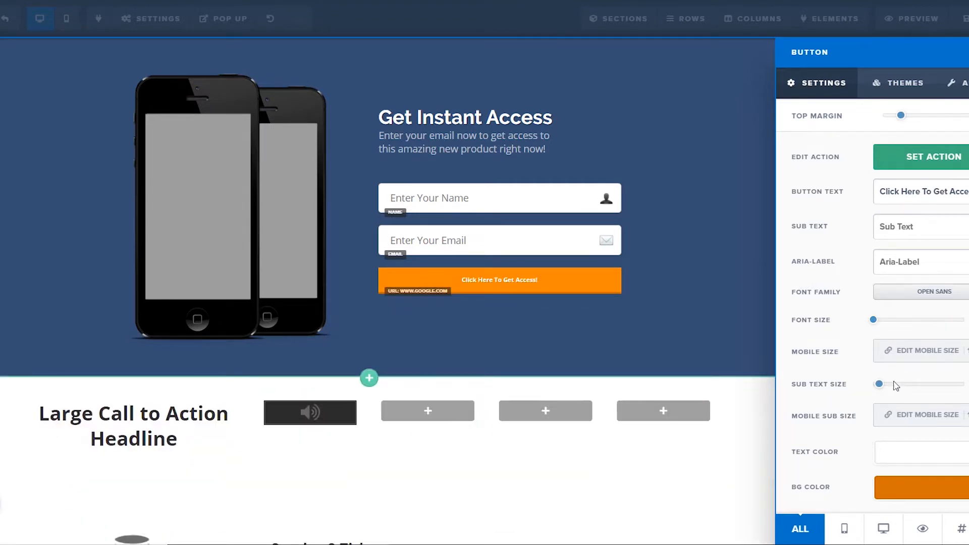
drag(884, 386, 862, 386)
text(click this)
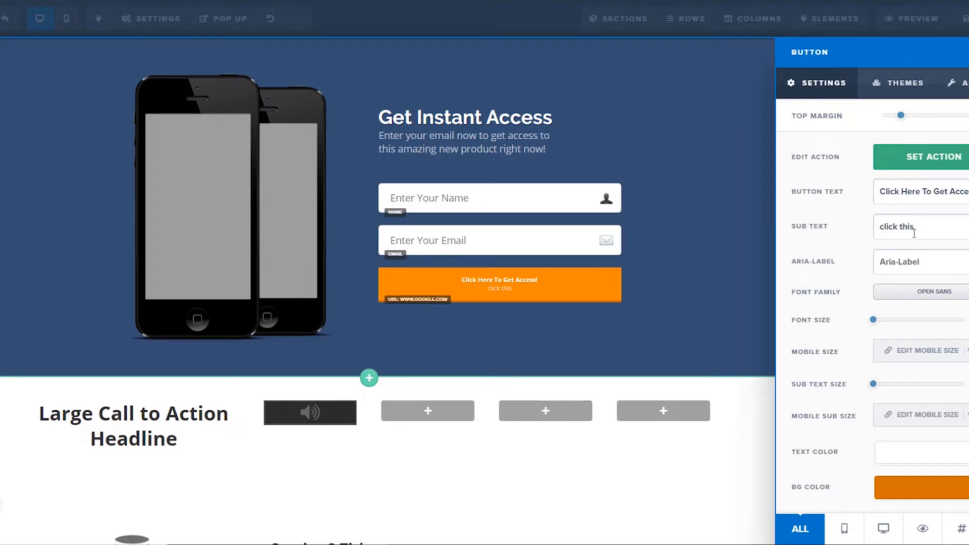
drag(875, 389, 839, 389)
drag(931, 117, 859, 119)
Try the Pill Button theme on the button, and apply the Light Green Button theme
click(904, 83)
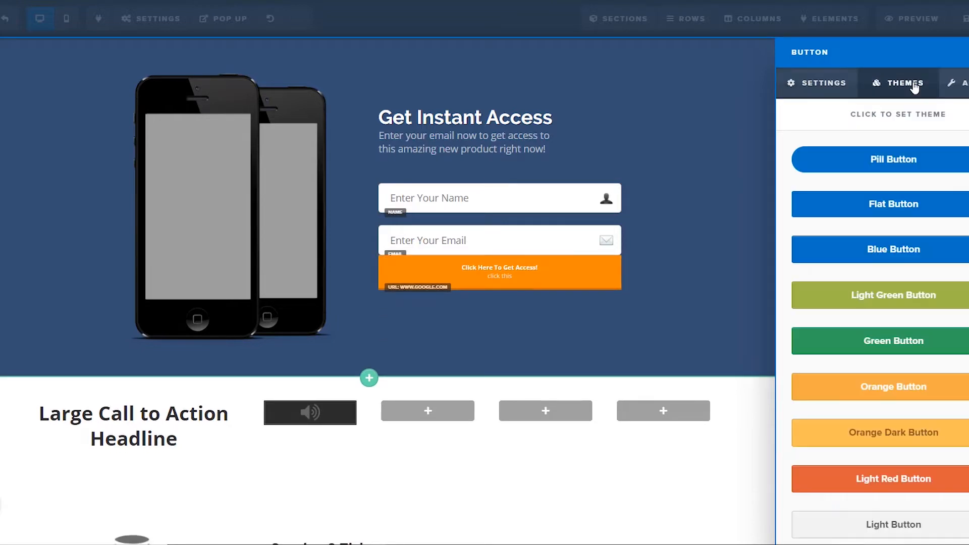
click(895, 157)
click(905, 207)
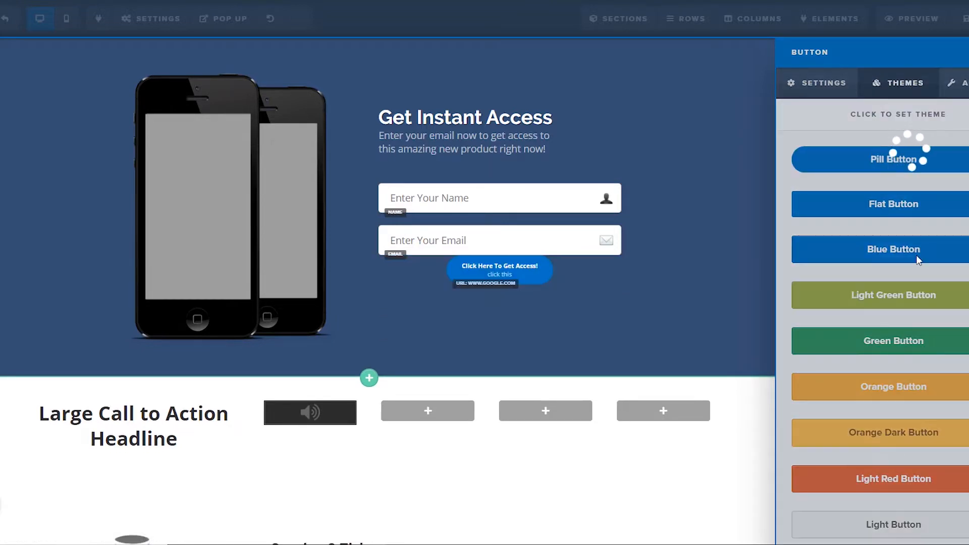
click(892, 287)
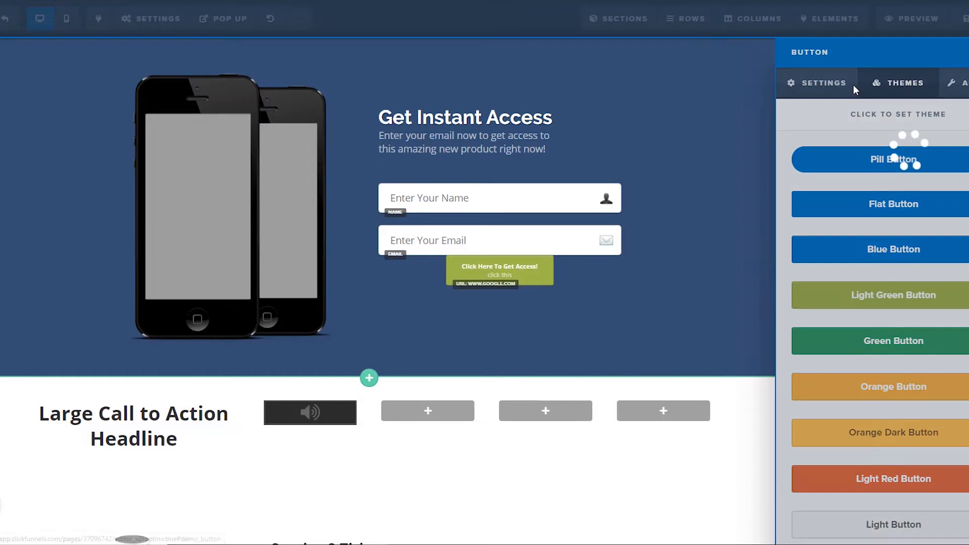
Increase the green button's top margin and enlarge its main text
drag(884, 115, 901, 116)
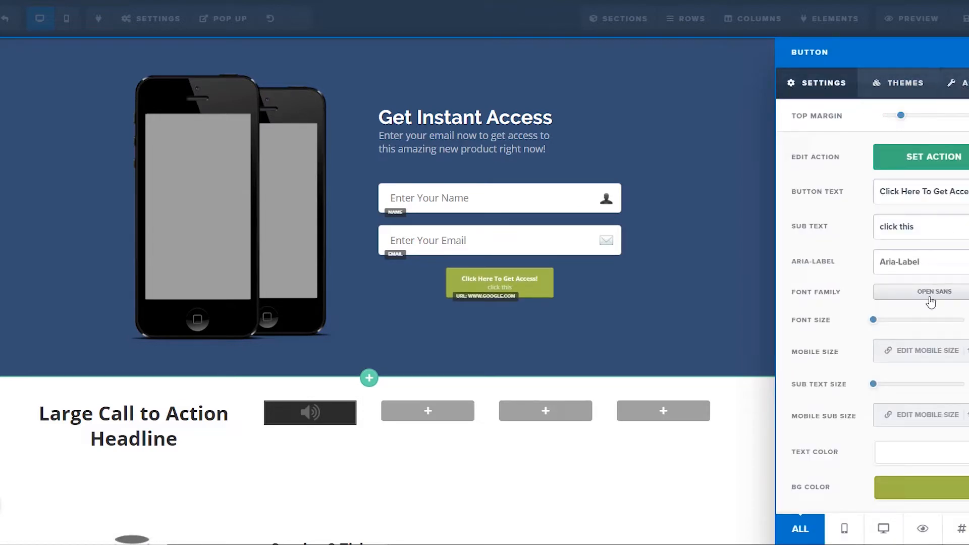
mouse_move(873, 320)
mouse_down()
mouse_move(904, 320)
mouse_move(891, 320)
mouse_up()
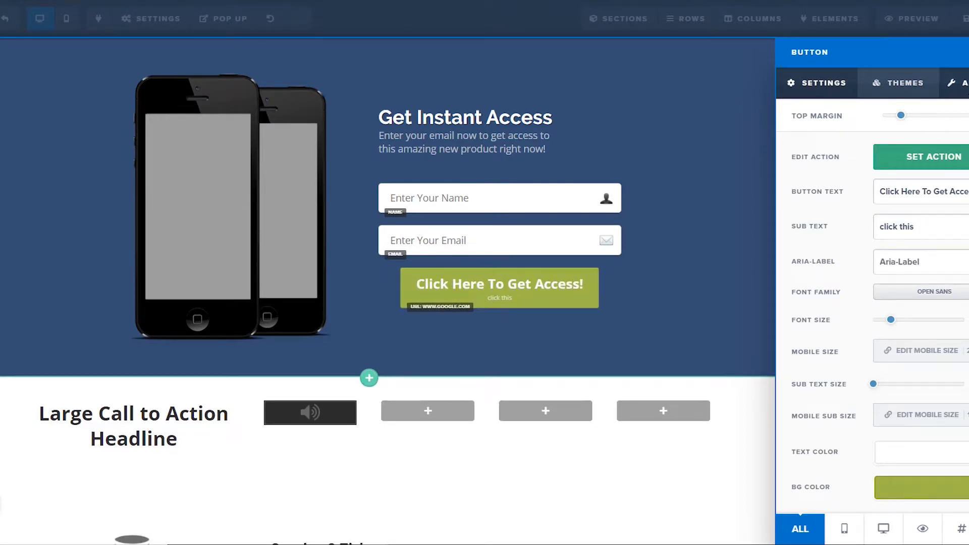
Set the button's effect to Rocking (loop) in its advanced styles and return to the page
click(957, 83)
scroll(858, 283, down, 3)
scroll(828, 212, up, 3)
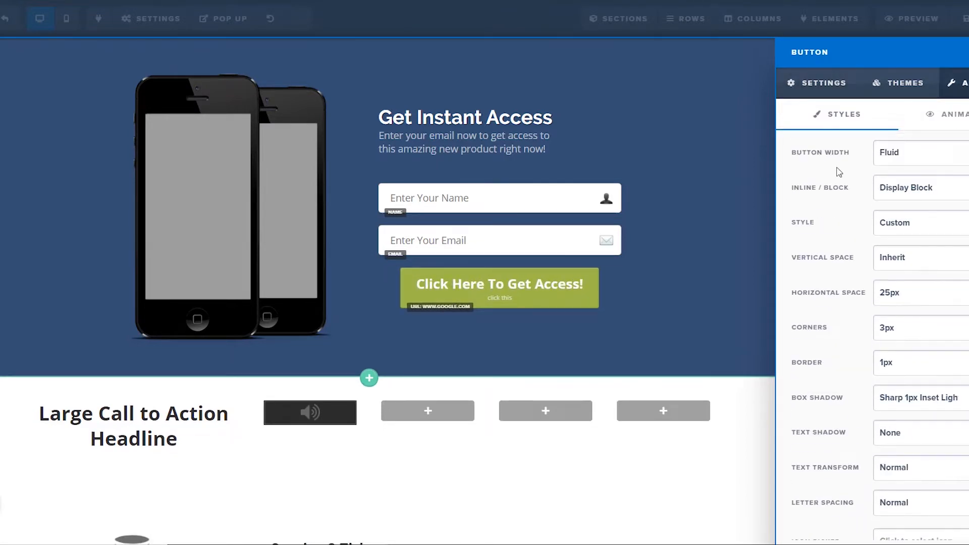
scroll(869, 237, down, 3)
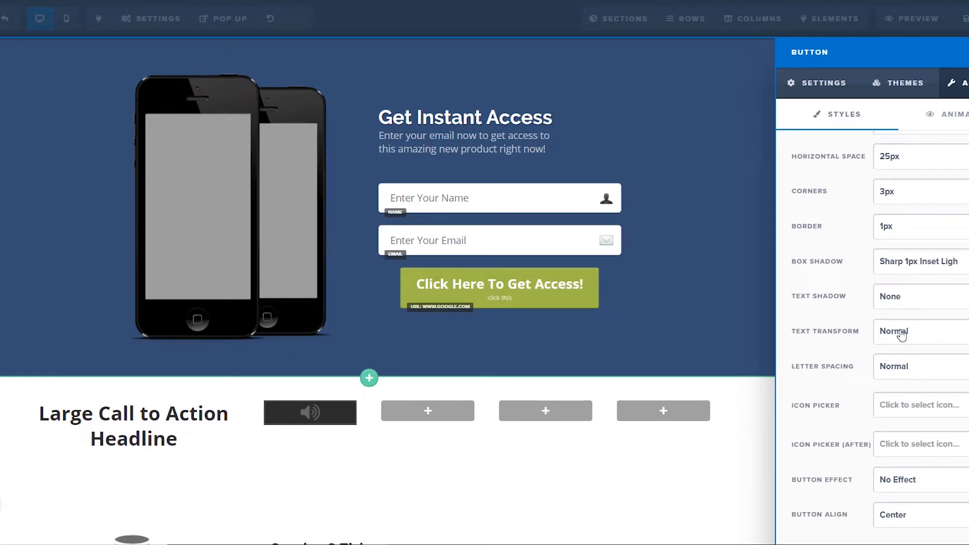
click(878, 484)
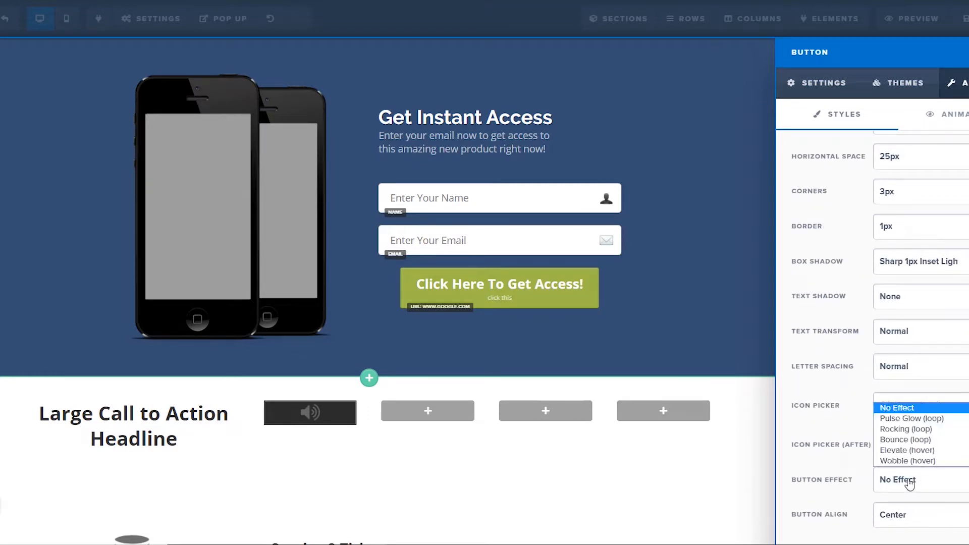
click(918, 431)
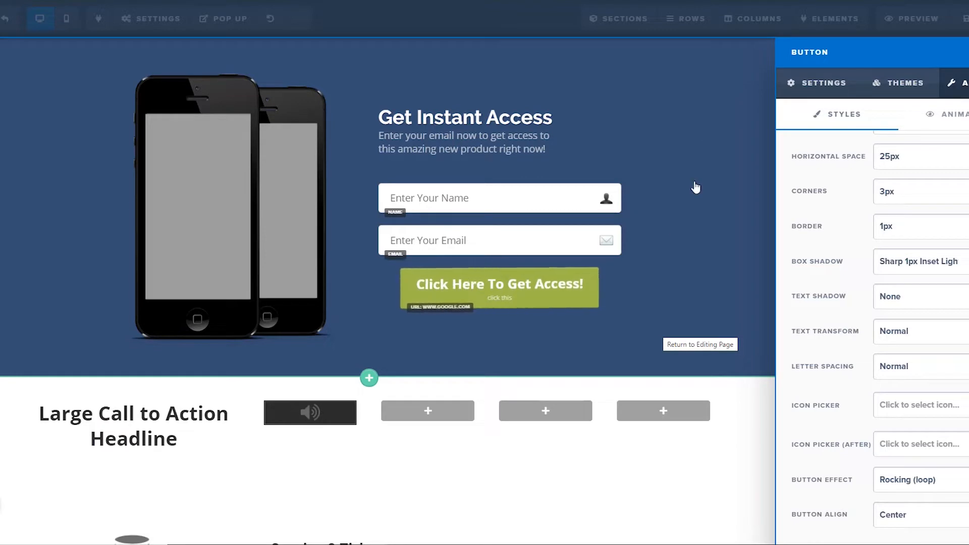
click(706, 145)
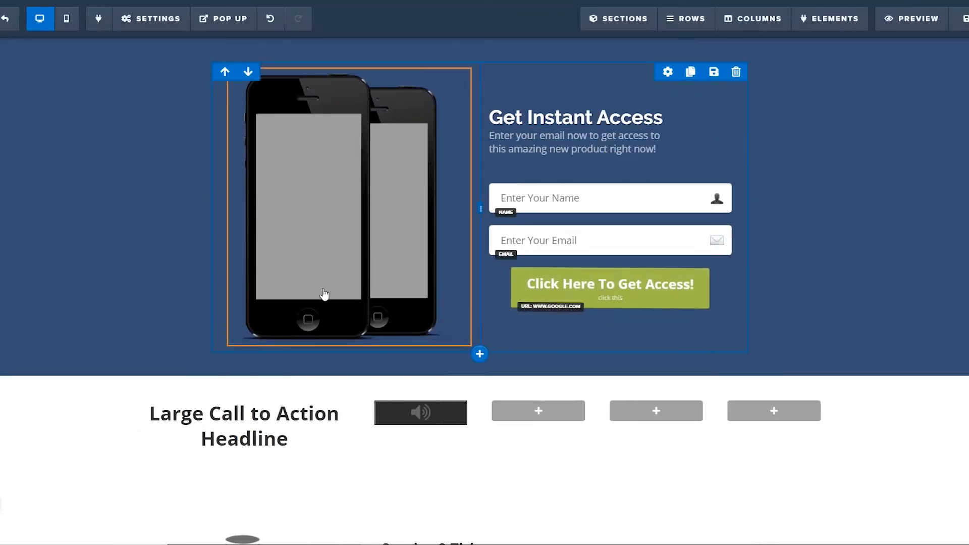
scroll(832, 207, down, 10)
scroll(833, 204, up, 8)
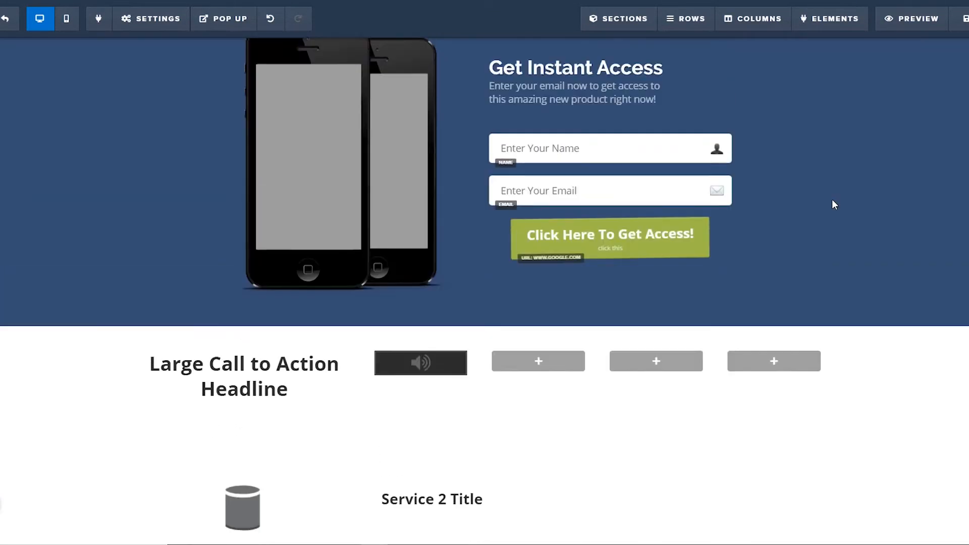
scroll(832, 220, down, 10)
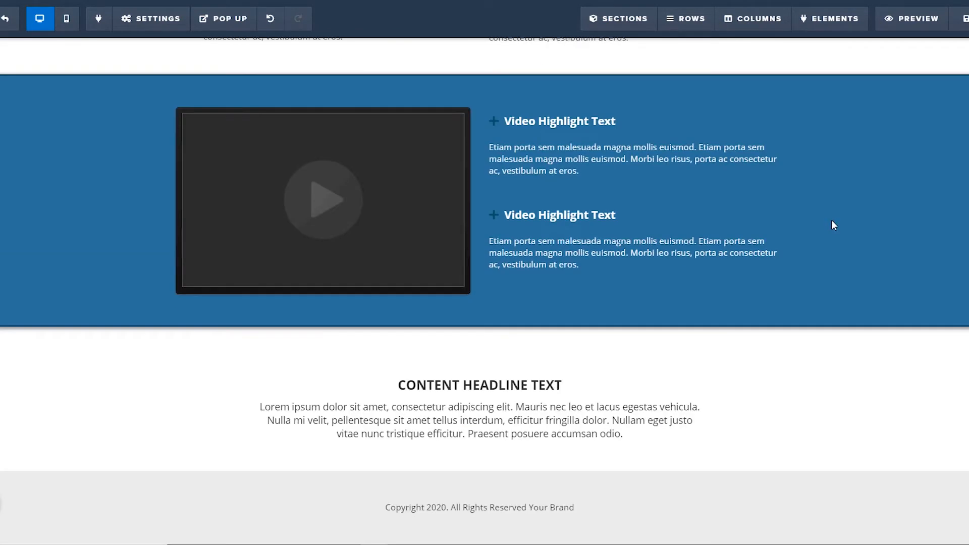
scroll(832, 220, up, 10)
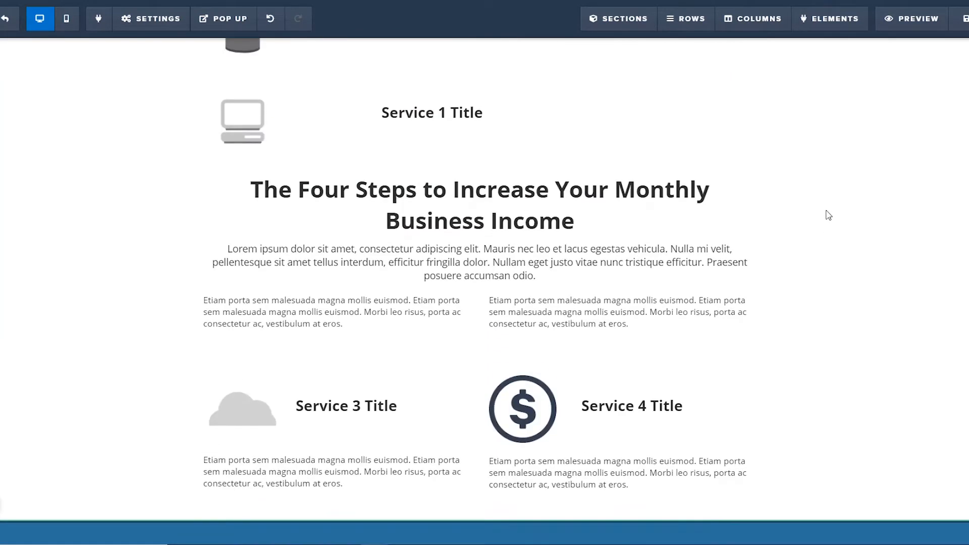
scroll(833, 211, up, 3)
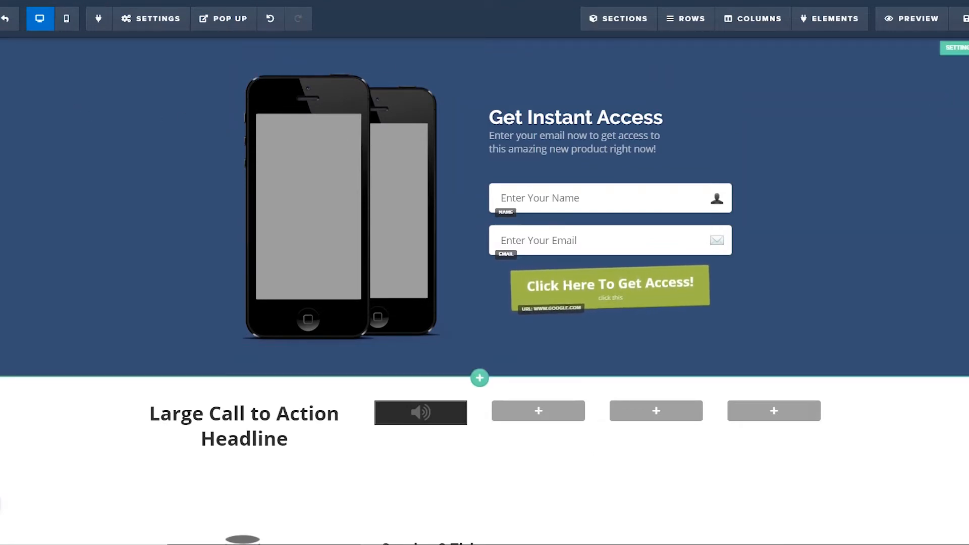
Clear the image URL of the phone image beside the optin form and close the image settings
mouse_move(687, 87)
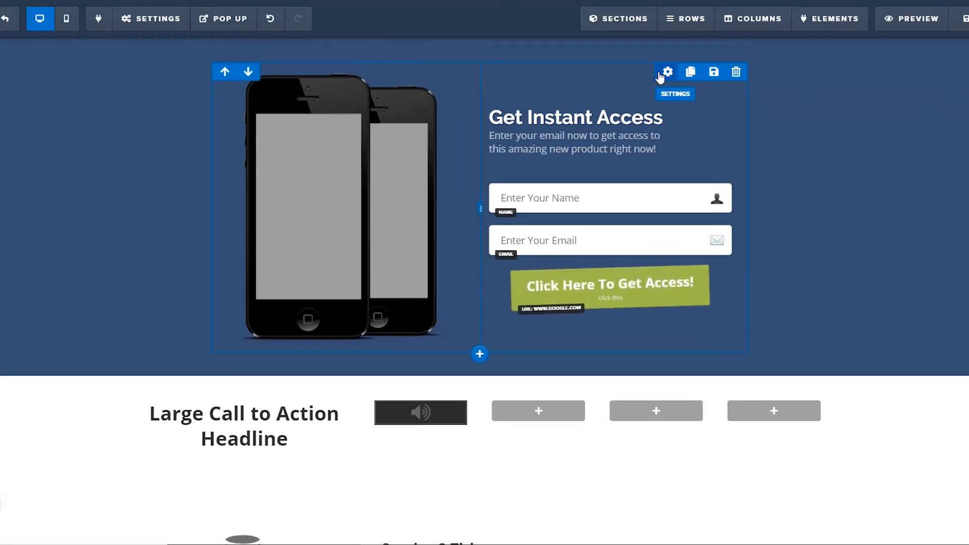
click(342, 201)
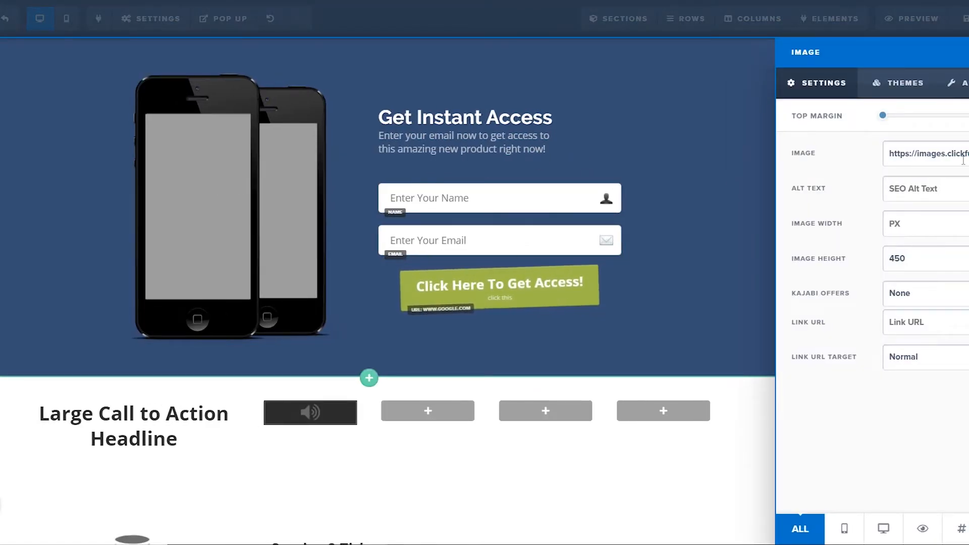
click(922, 154)
key(ctrl+a)
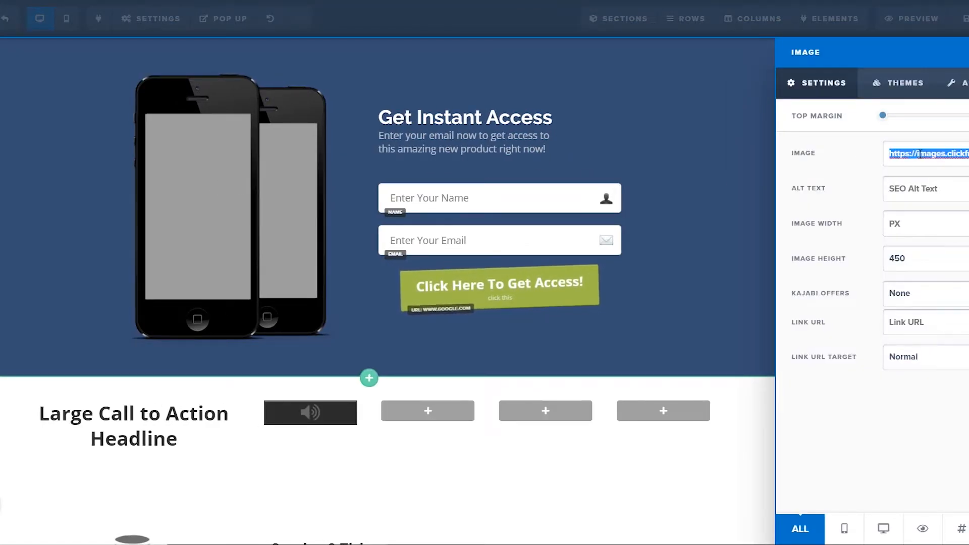
key(BackSpace)
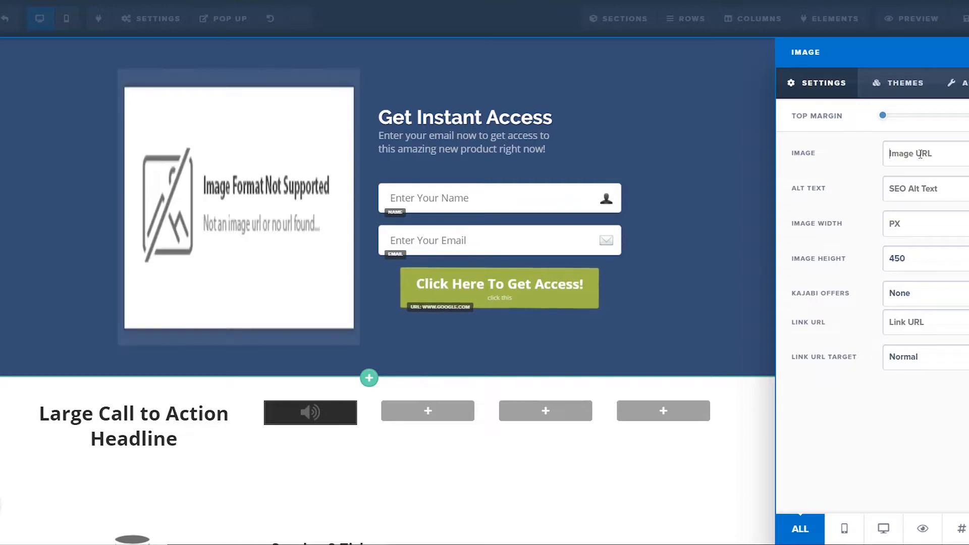
click(653, 136)
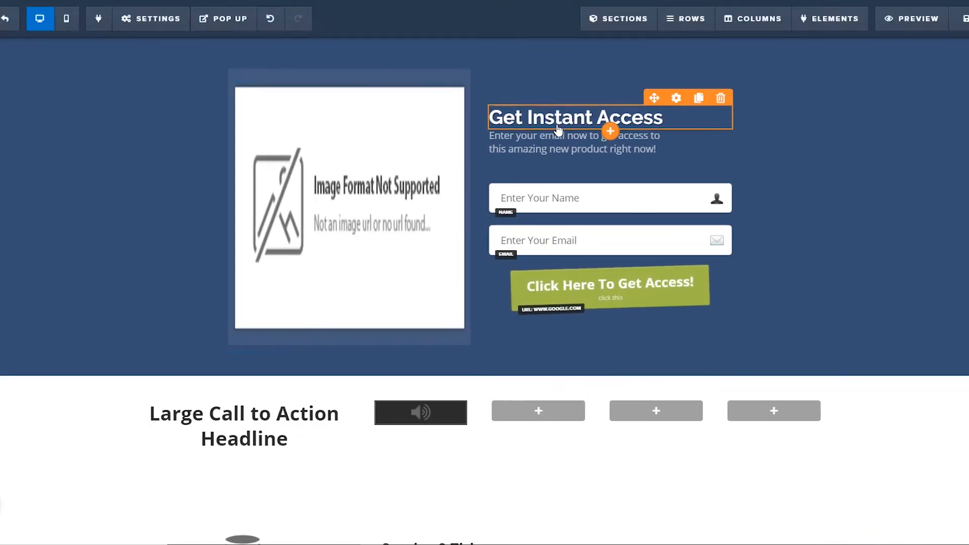
Examine the services offered for the auto-responder in the page's email integration settings without choosing one
click(155, 30)
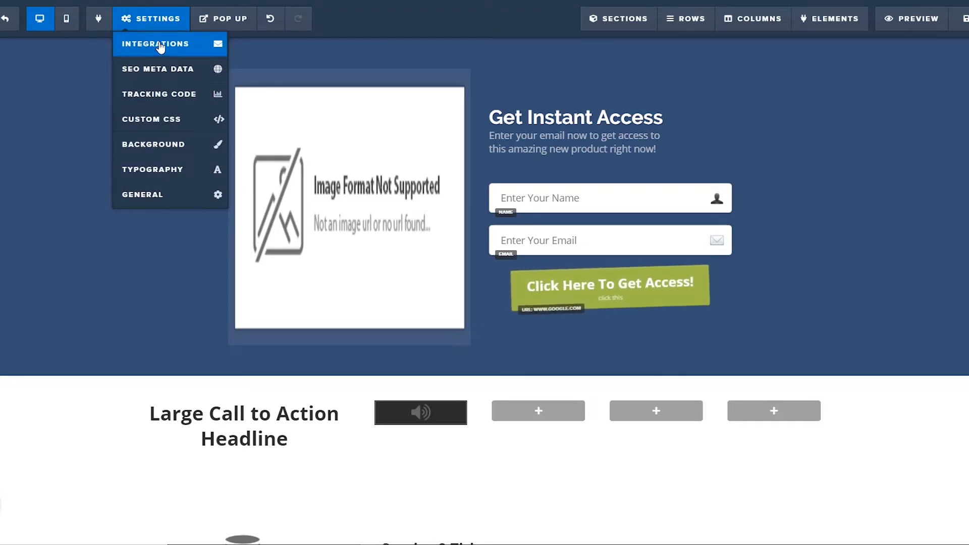
click(161, 46)
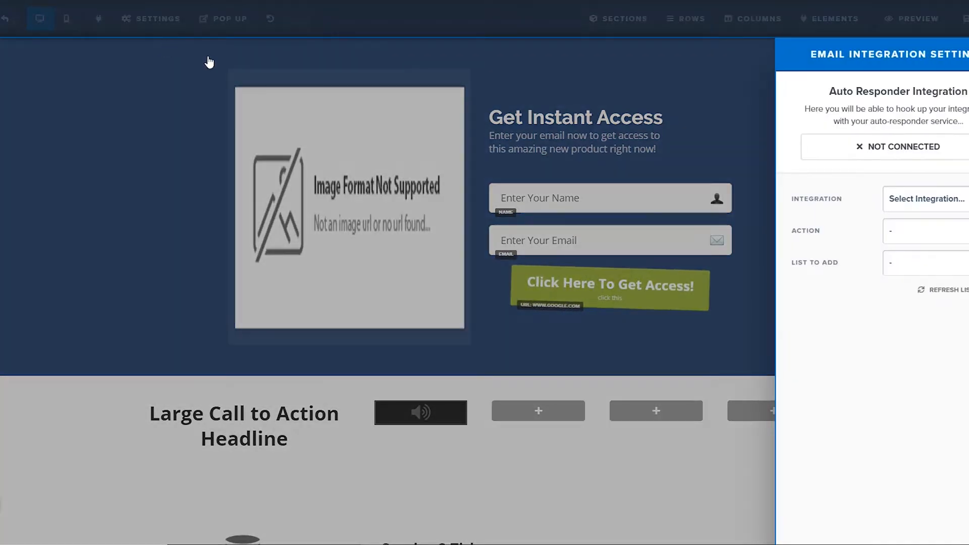
click(951, 203)
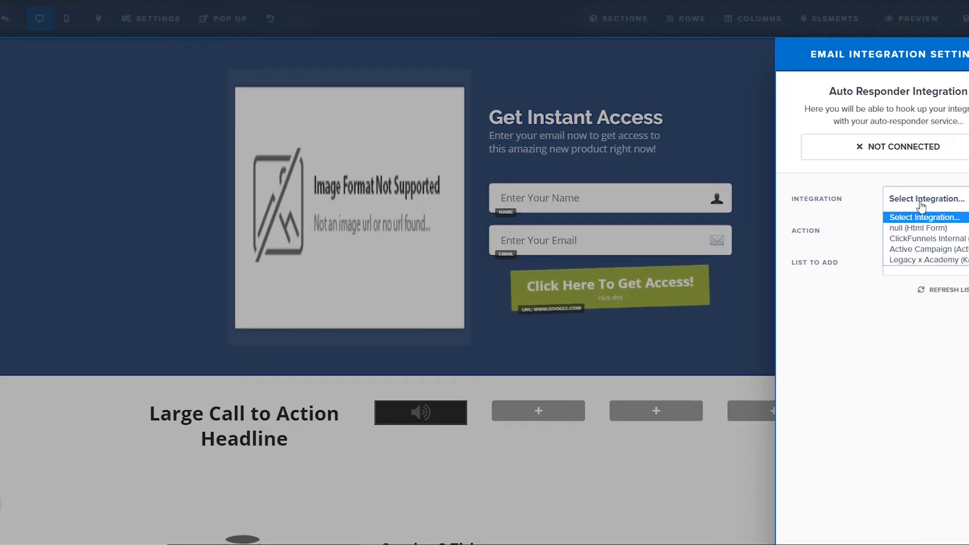
click(922, 206)
click(923, 209)
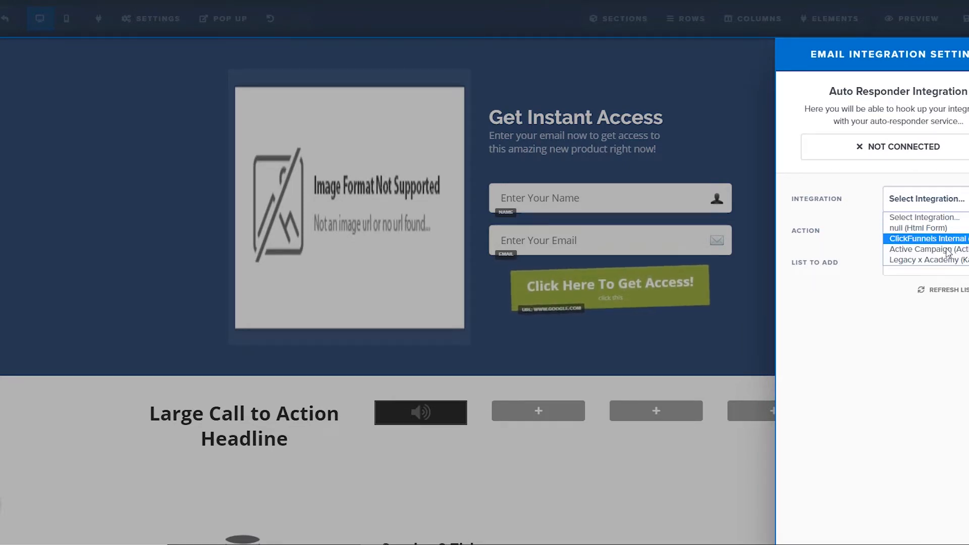
click(859, 222)
click(919, 241)
click(857, 221)
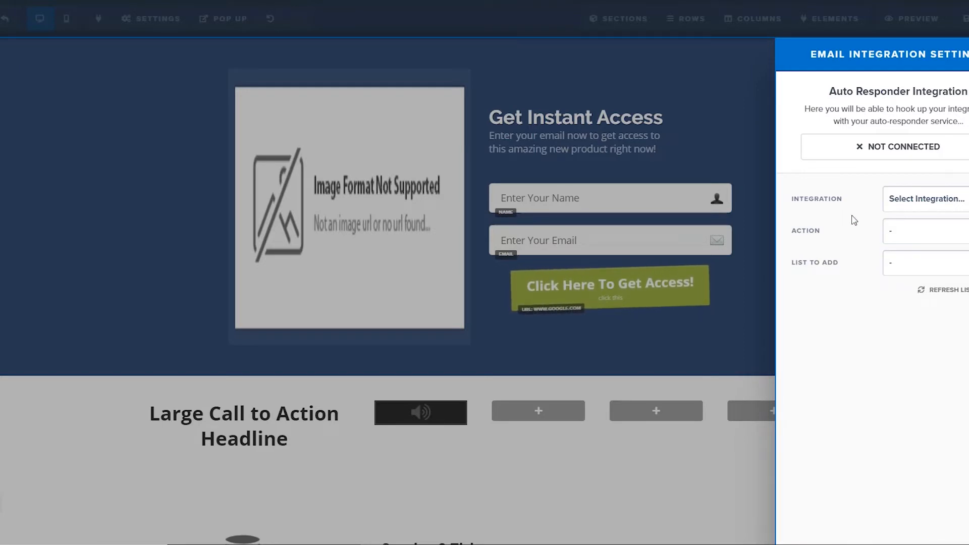
click(936, 208)
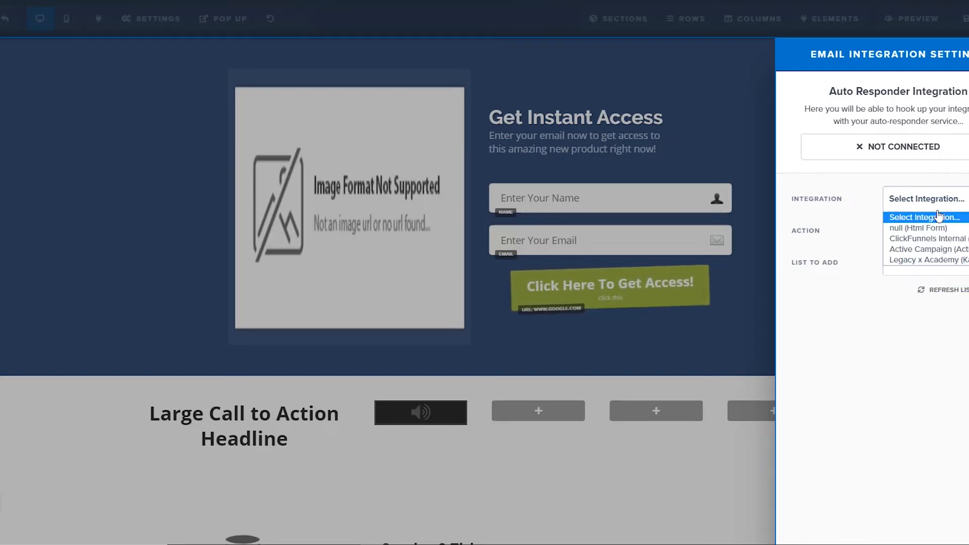
click(134, 125)
click(140, 129)
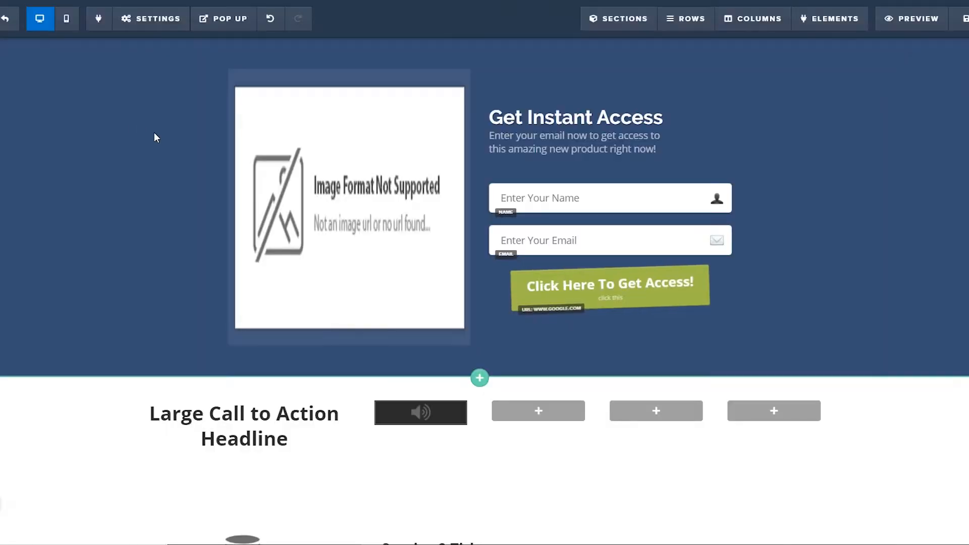
Open the page's SEO metadata and replace the default title with "Name Of Product"
click(155, 24)
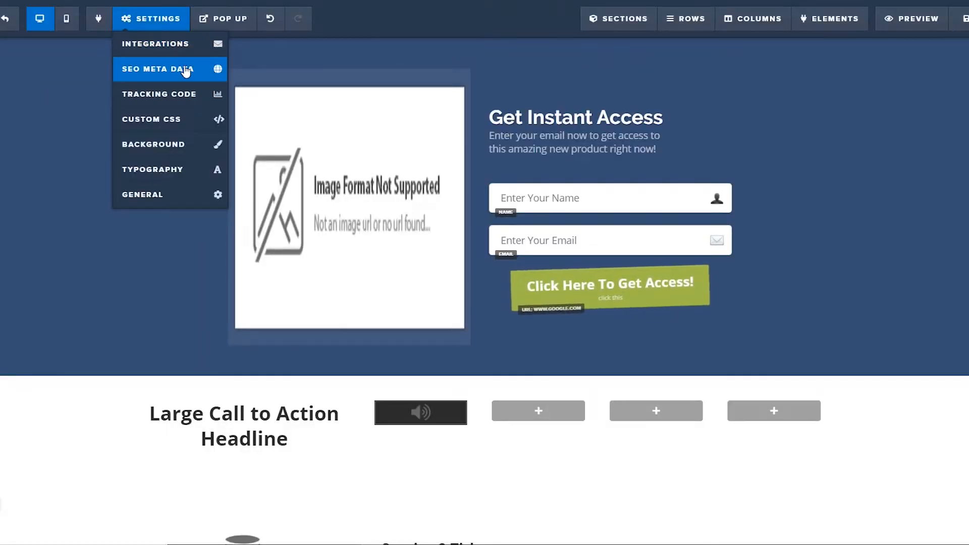
click(208, 69)
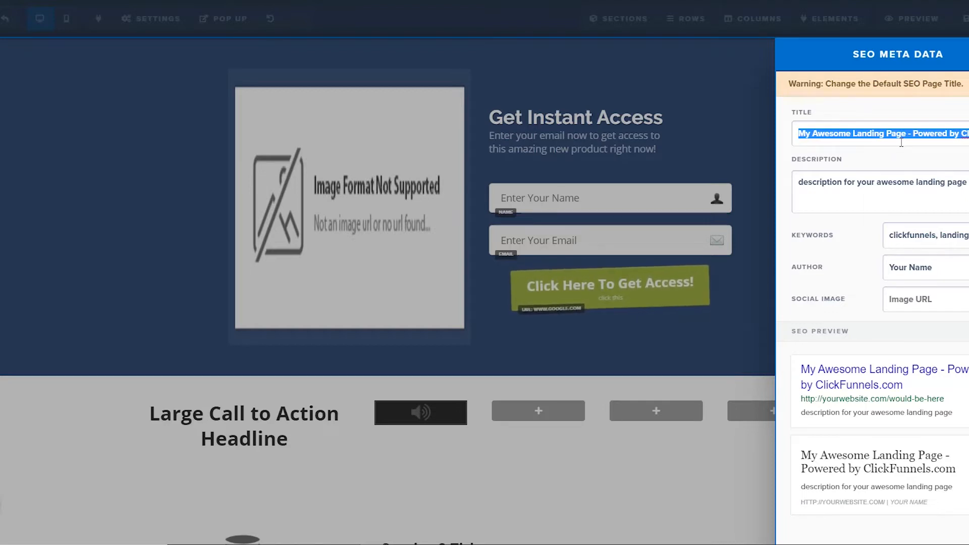
text(Name Of Product)
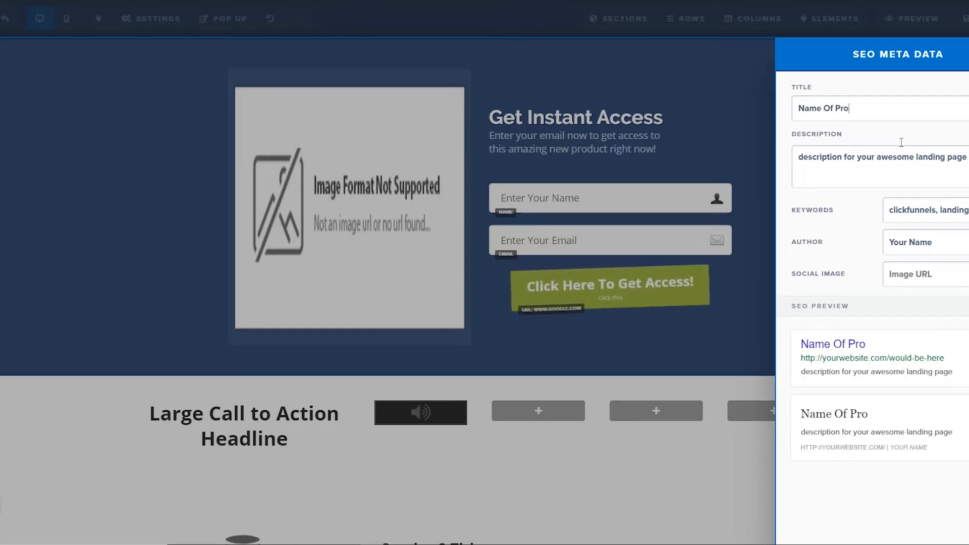
Clear the SEO description, set the keywords to "digital product" and close the SEO metadata
triple_click(916, 154)
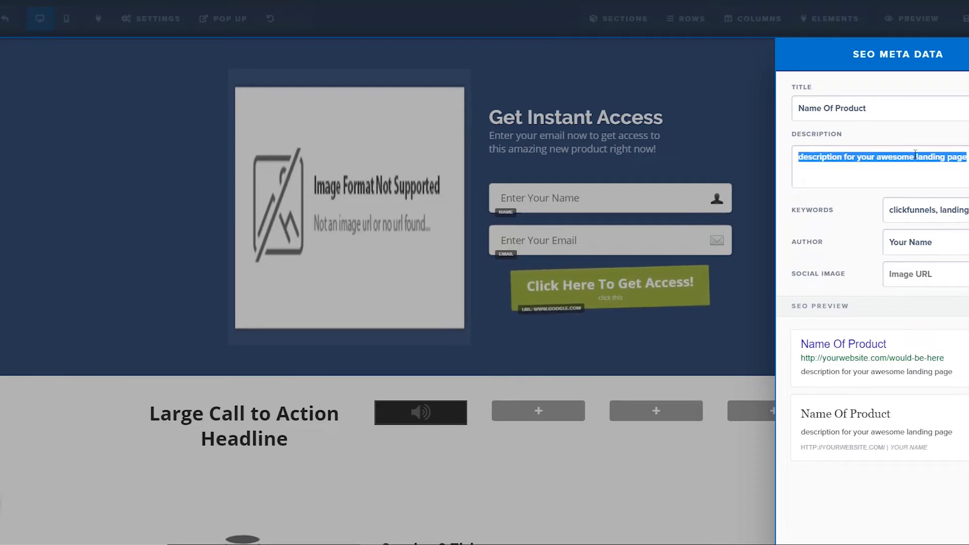
key(BackSpace)
triple_click(957, 221)
key(BackSpace)
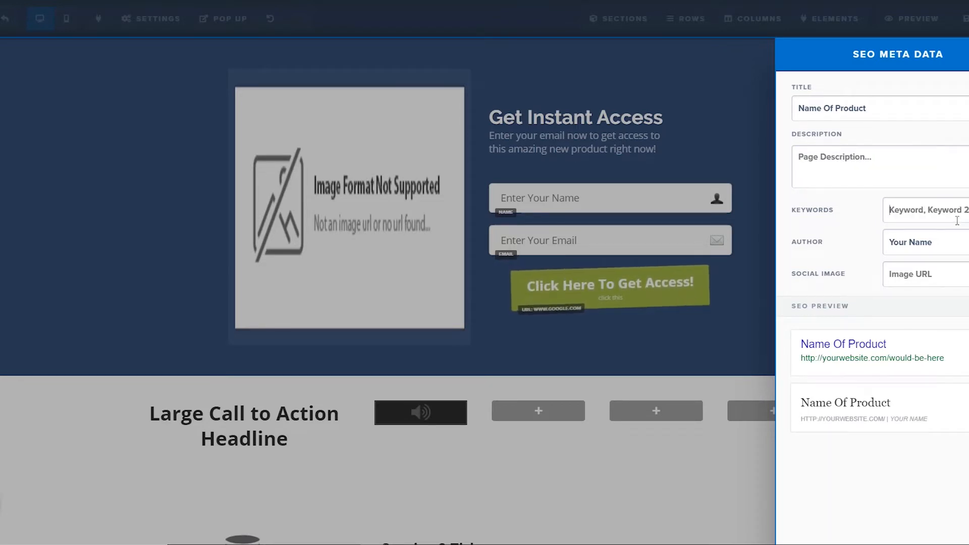
text(f)
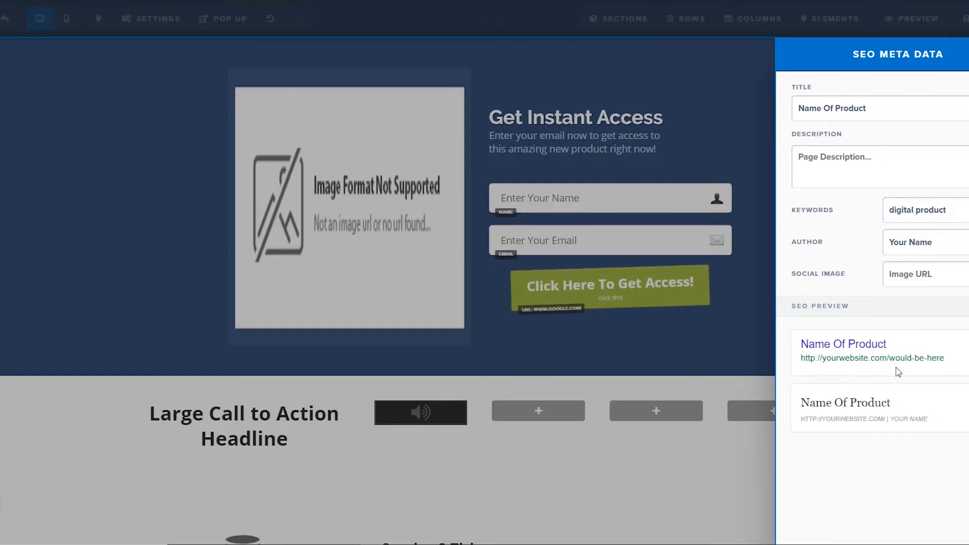
click(695, 147)
Examine the page's header and footer tracking code editors and its custom CSS editor without entering any code
click(142, 27)
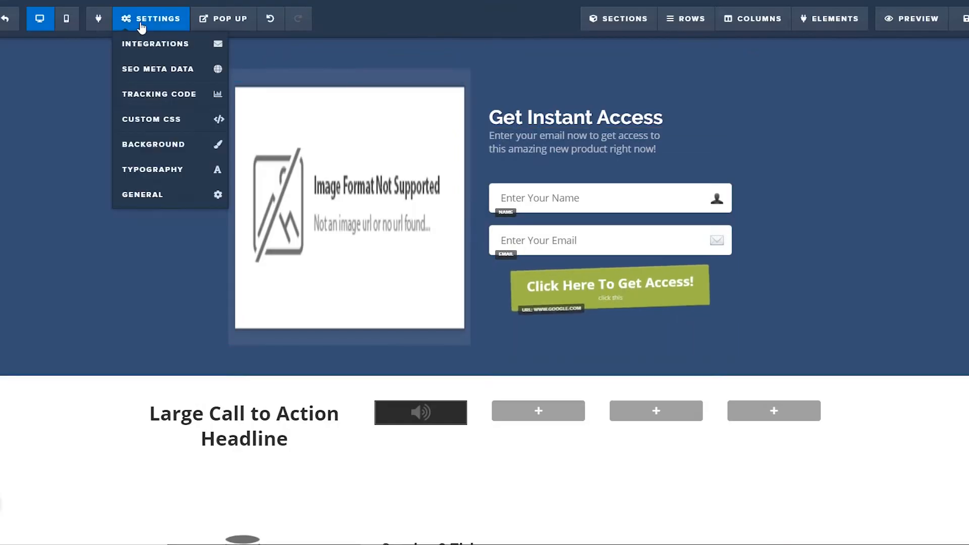
click(168, 101)
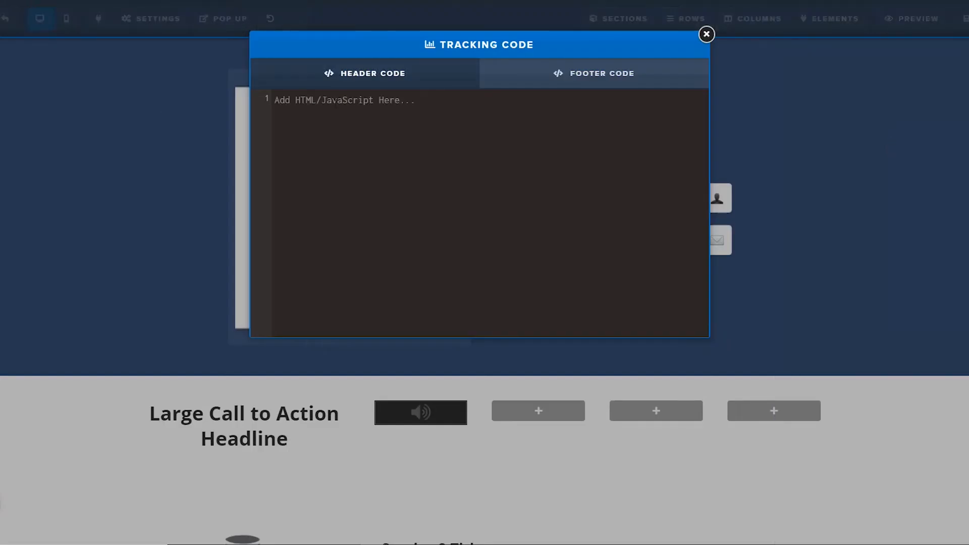
click(566, 75)
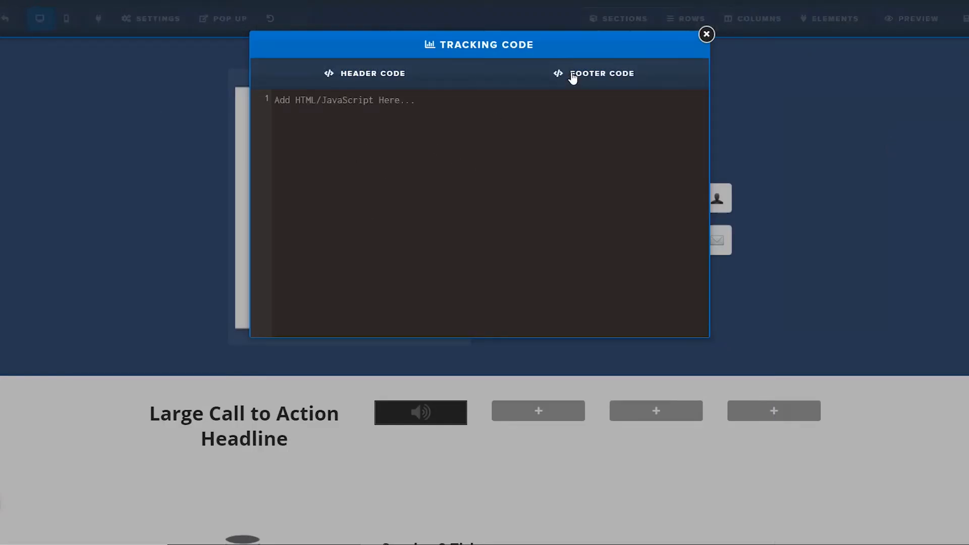
click(439, 83)
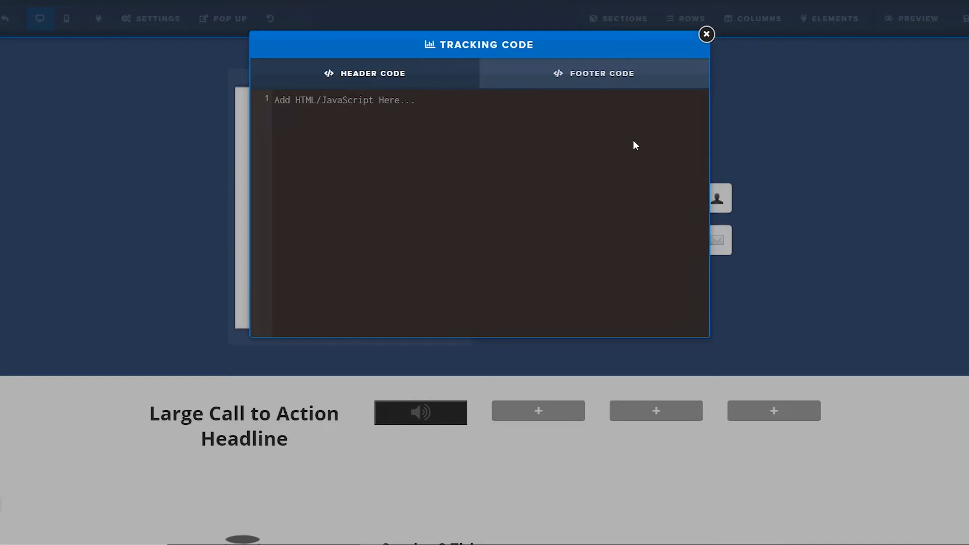
click(706, 35)
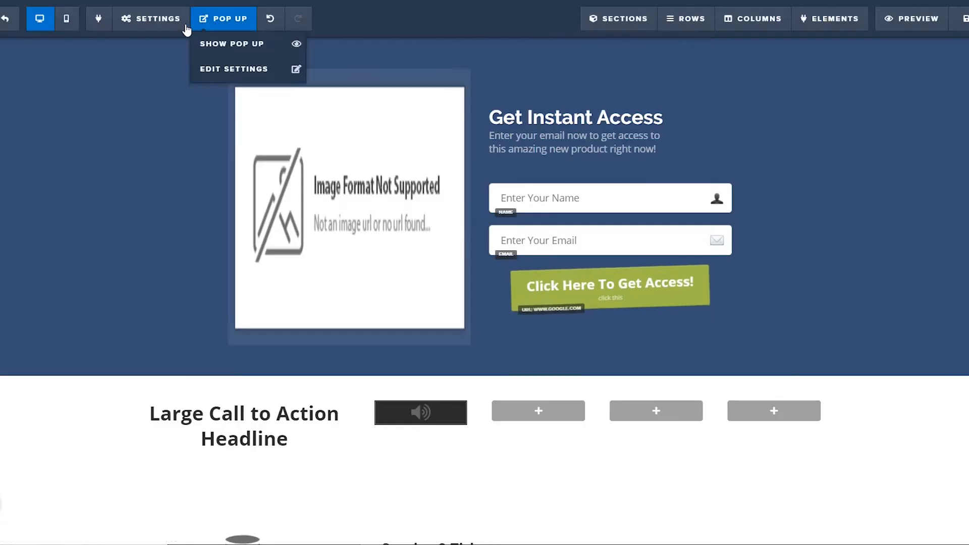
mouse_move(151, 18)
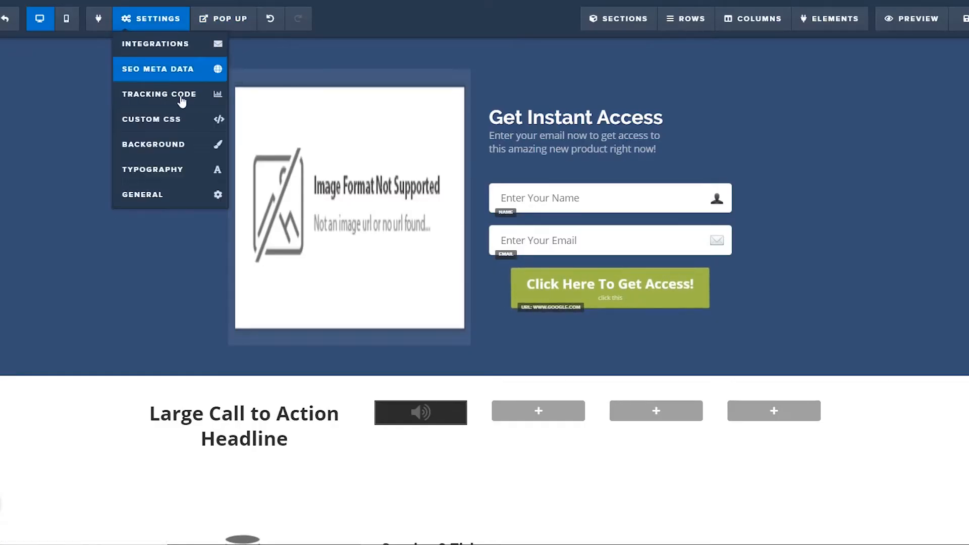
click(179, 124)
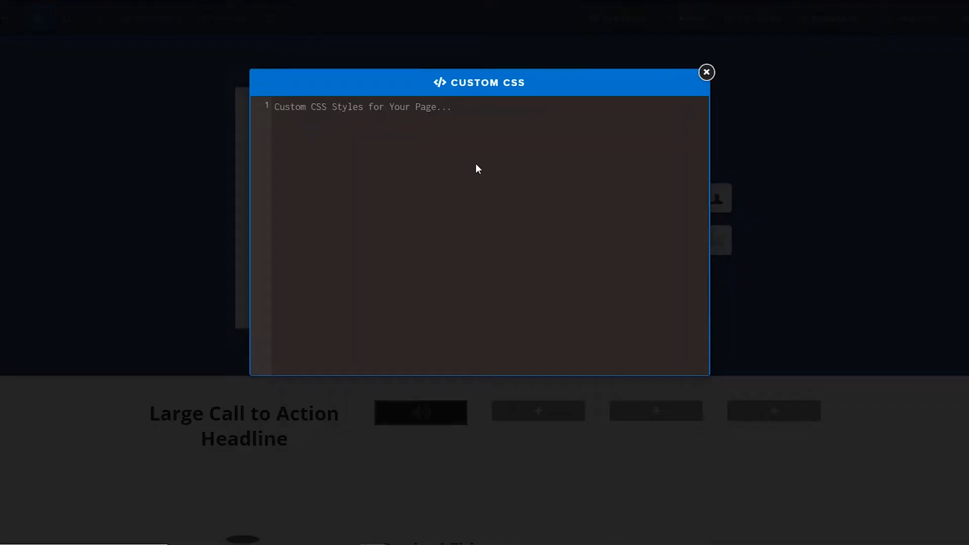
click(707, 72)
Examine the page background's image, colour and YouTube video settings and look over the page itself
mouse_move(152, 18)
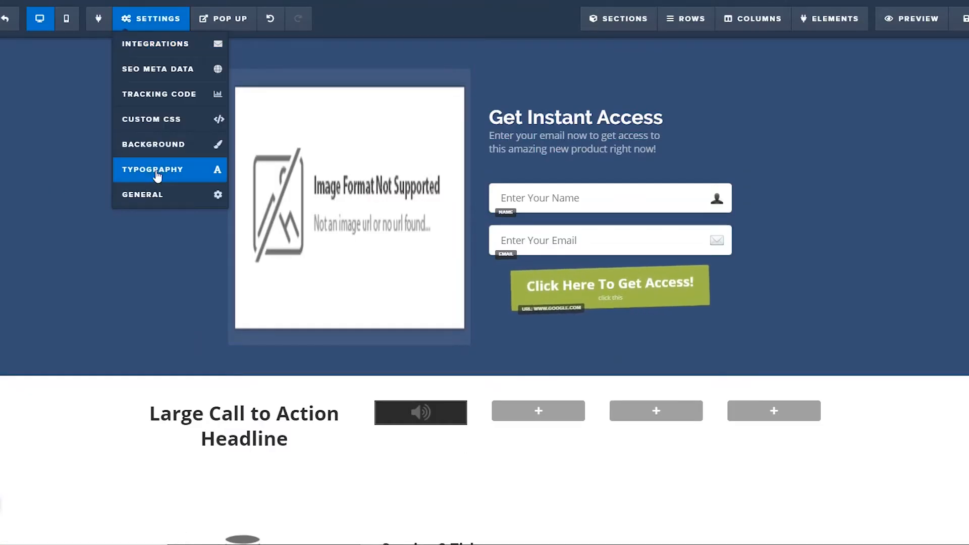
click(166, 146)
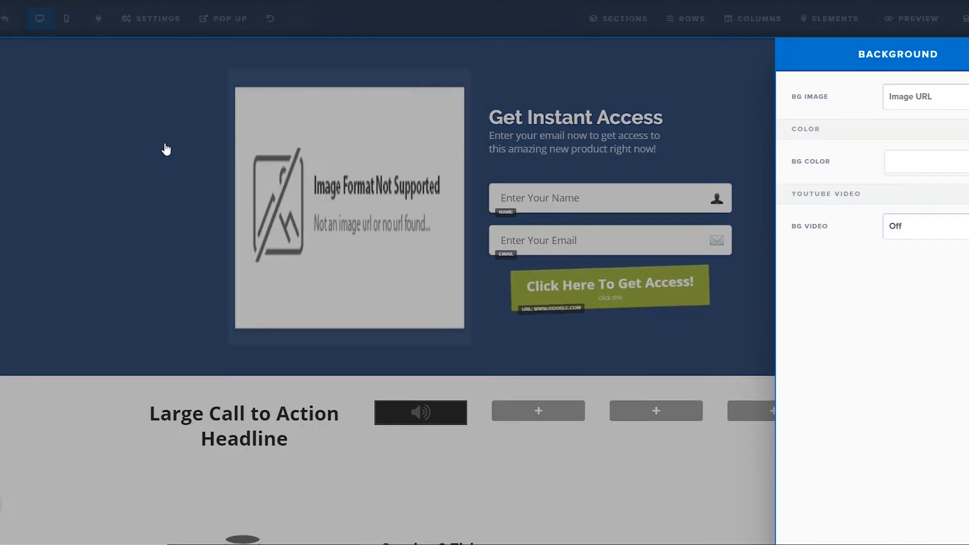
click(282, 158)
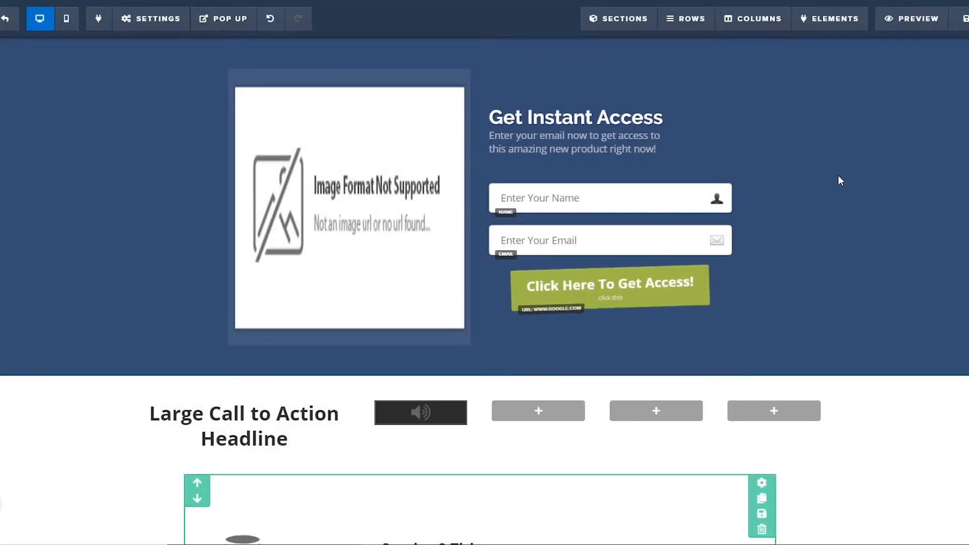
scroll(170, 179, down, 10)
scroll(171, 171, up, 10)
mouse_move(153, 27)
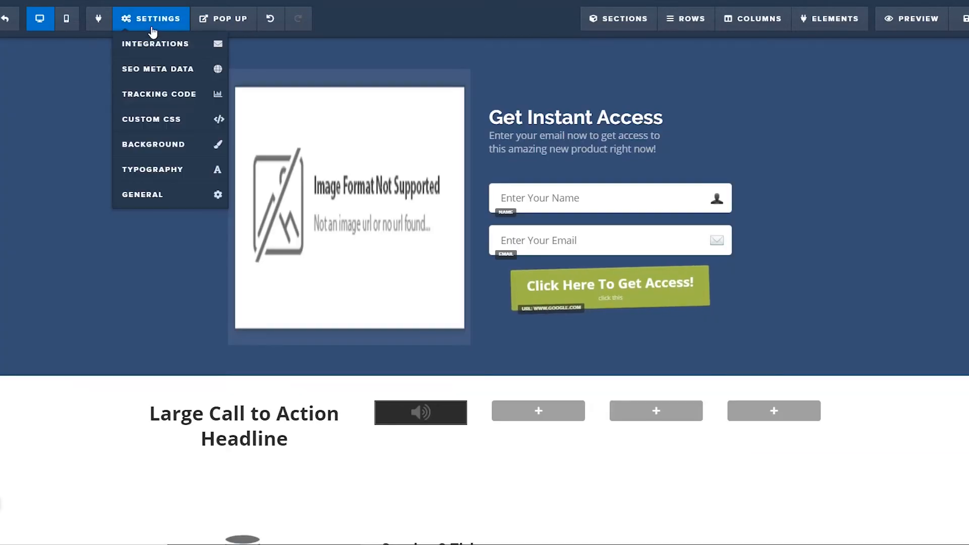
click(166, 156)
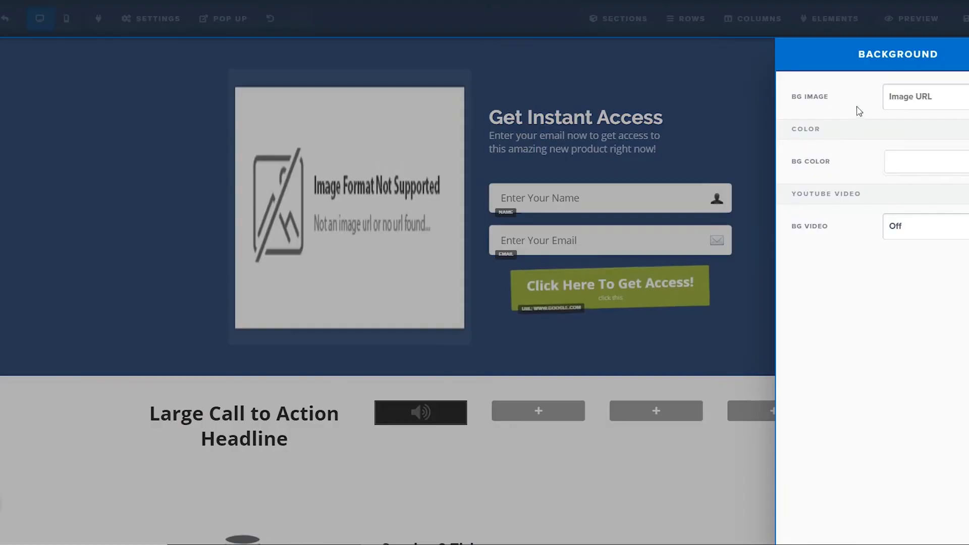
click(265, 138)
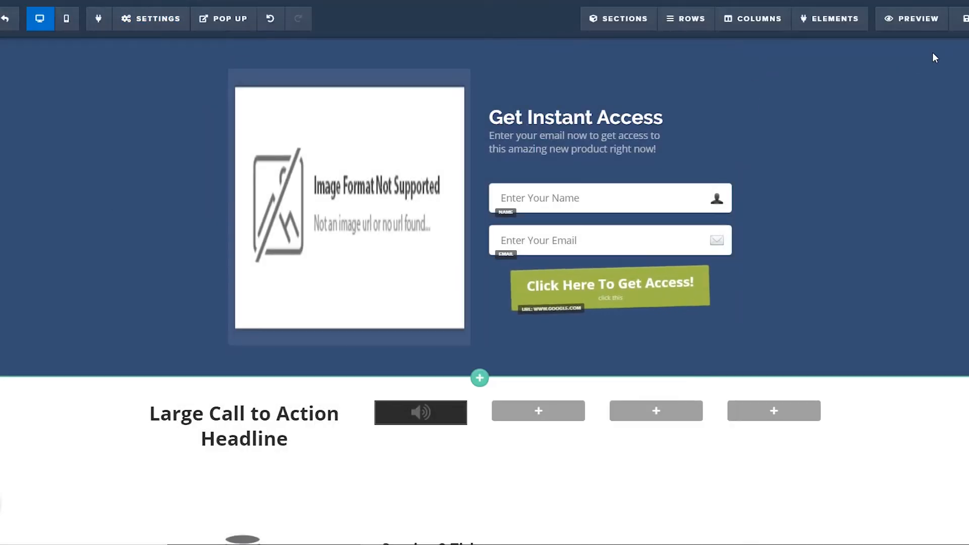
Change the background colour of the blue optin section to red-orange and then to grey, and close the section settings
click(623, 108)
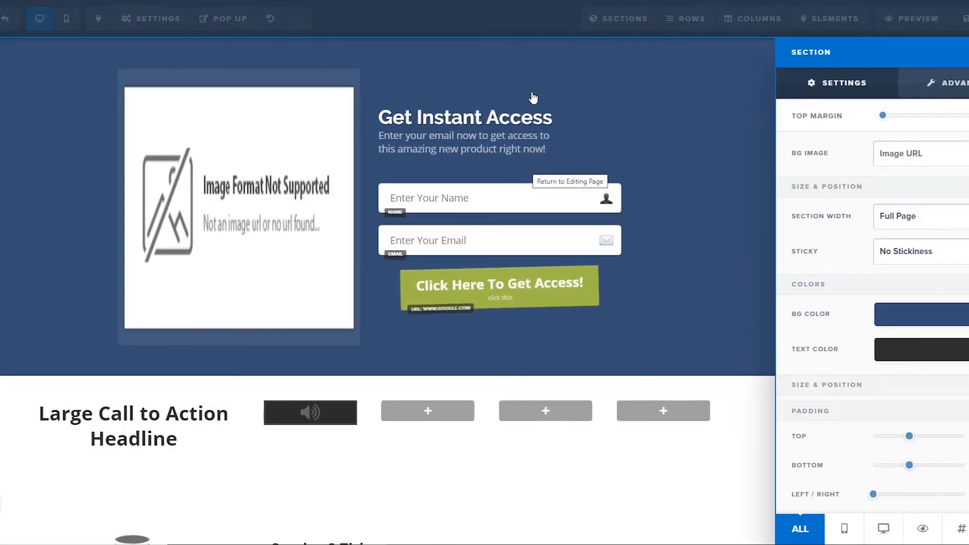
click(902, 316)
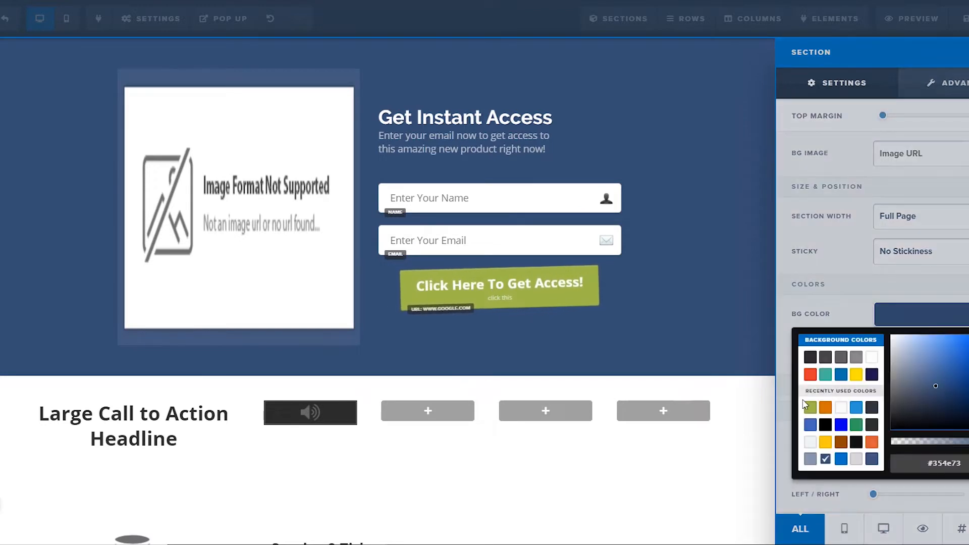
click(810, 374)
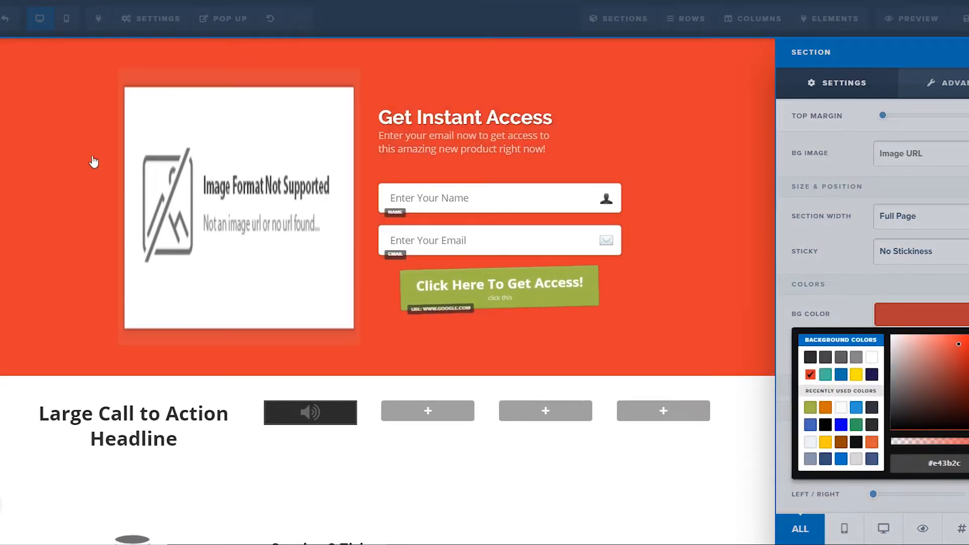
click(856, 357)
click(82, 58)
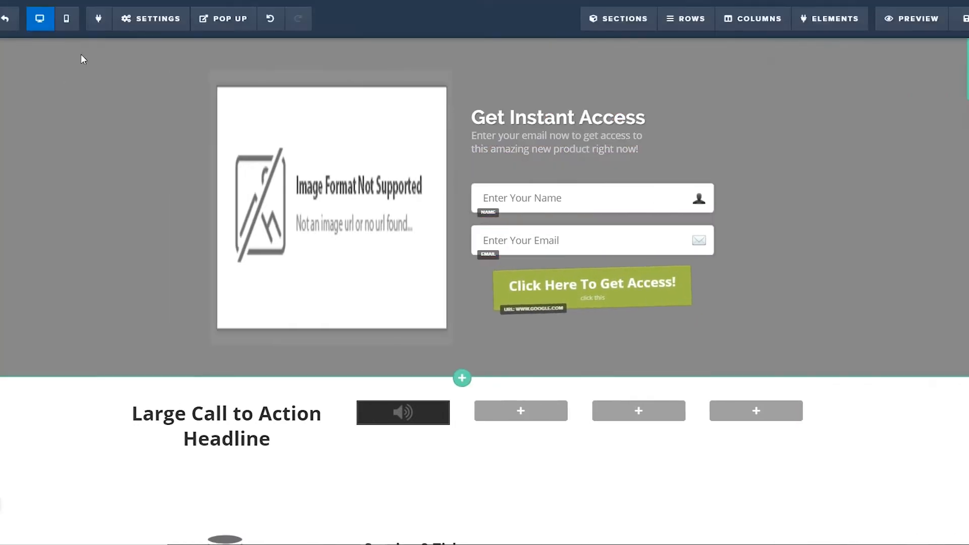
Review the affiliate badge option in the page's general settings, close them and save the page
click(147, 18)
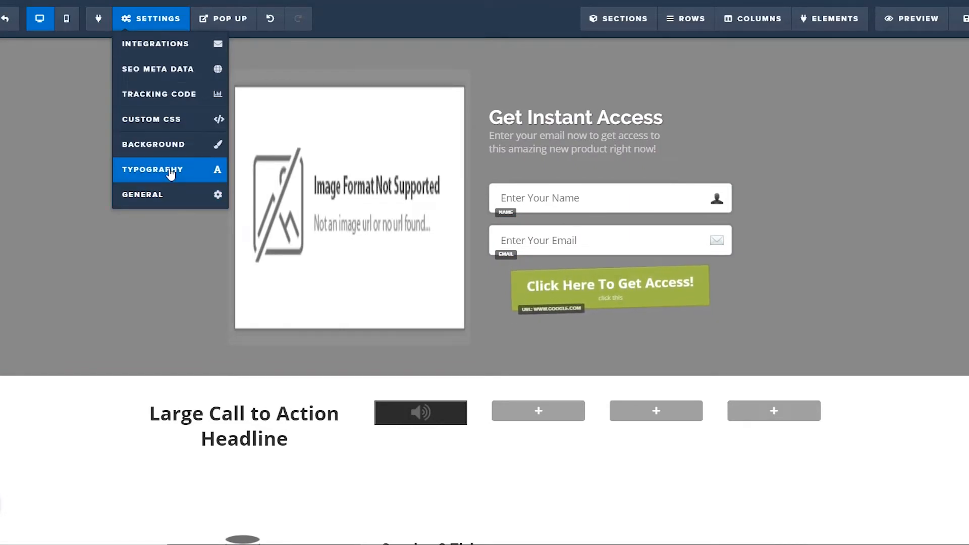
click(171, 195)
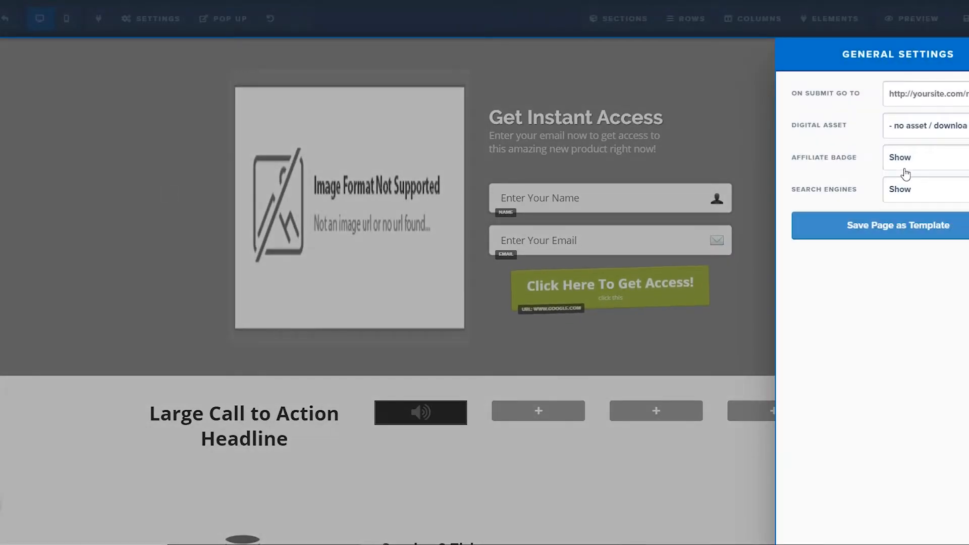
click(912, 170)
click(908, 175)
click(722, 126)
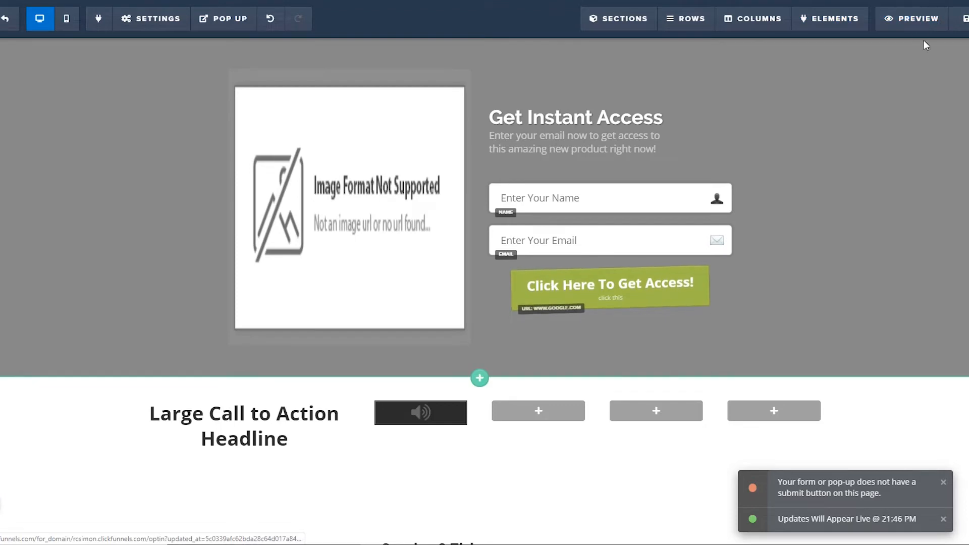
Open the preview and examine the example optin page headed "Watch FULL video before you optin!" down to its footer
click(915, 20)
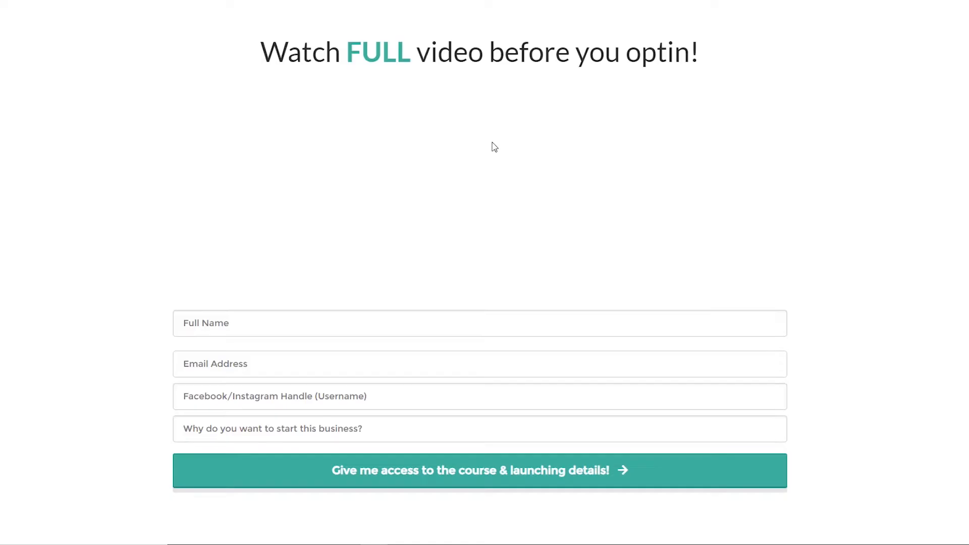
scroll(782, 122, down, 3)
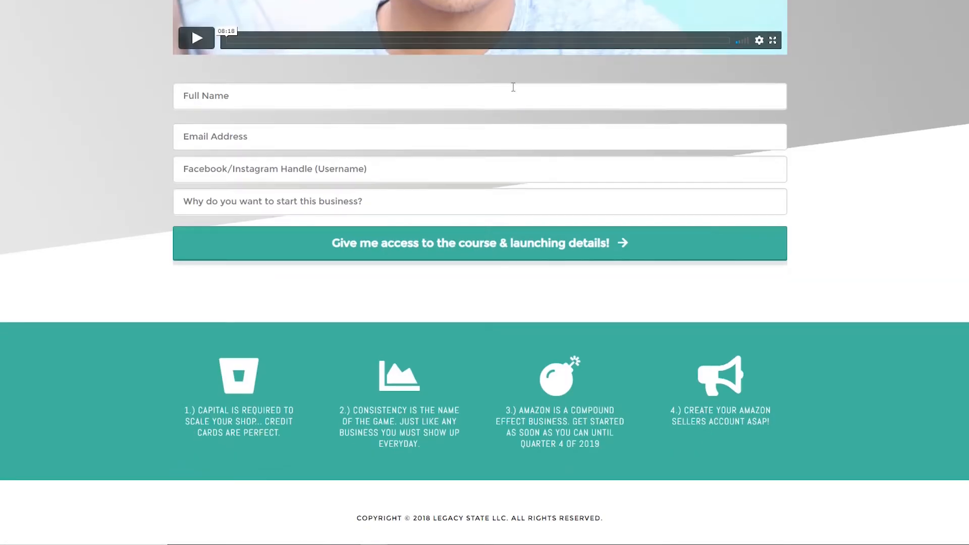
scroll(469, 90, up, 6)
scroll(448, 100, down, 7)
scroll(535, 240, up, 7)
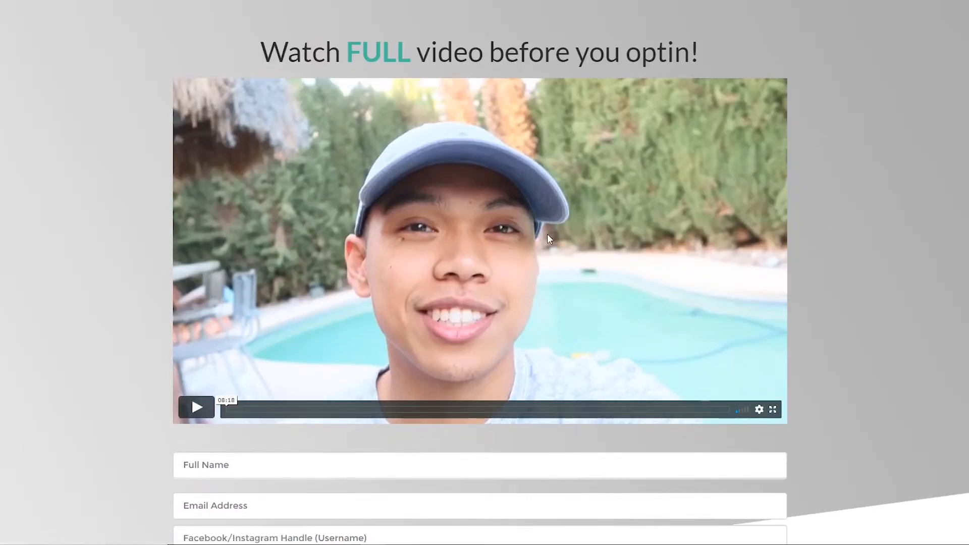
scroll(547, 234, down, 7)
scroll(758, 232, up, 7)
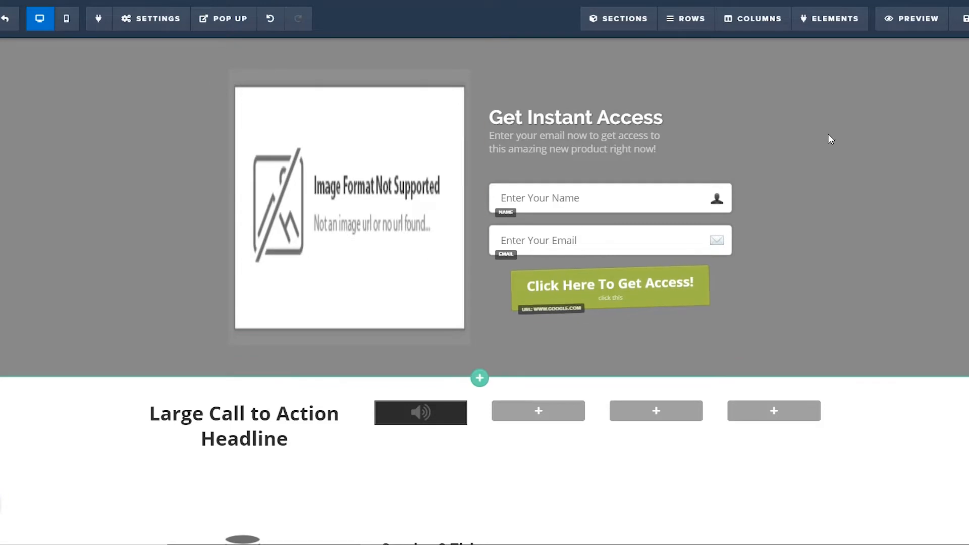
Review the Optin page's layout in the editor from the optin section down to the copyright footer
click(903, 13)
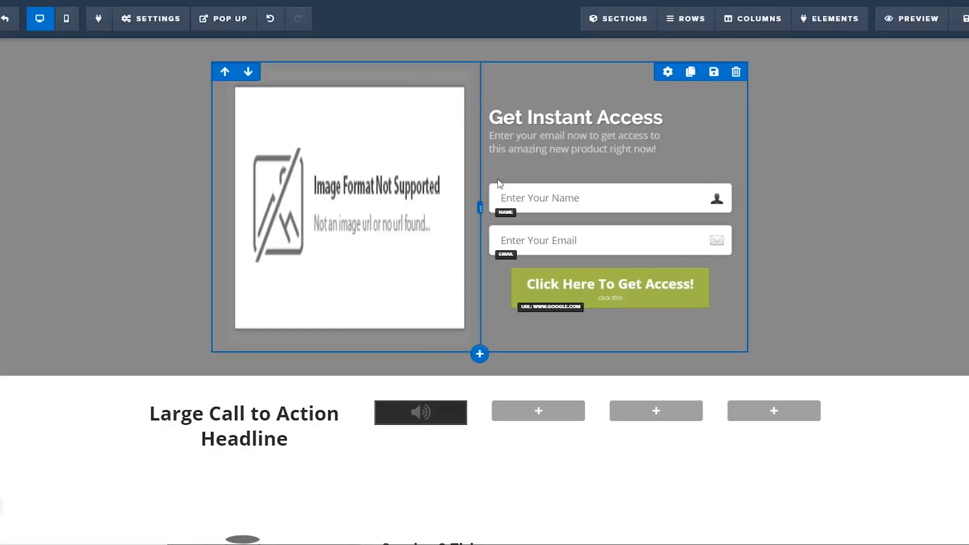
scroll(754, 173, down, 10)
scroll(754, 173, up, 1)
scroll(754, 174, down, 8)
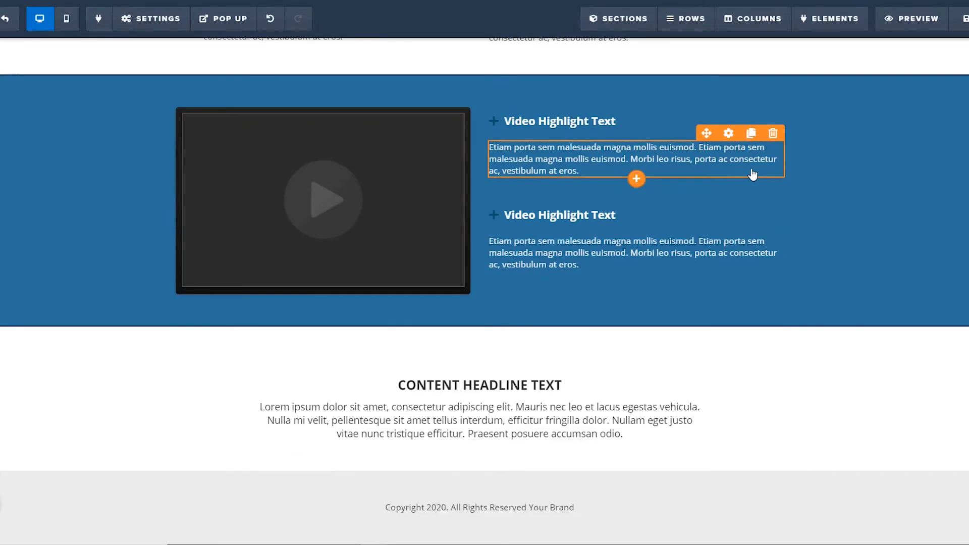
scroll(753, 175, up, 18)
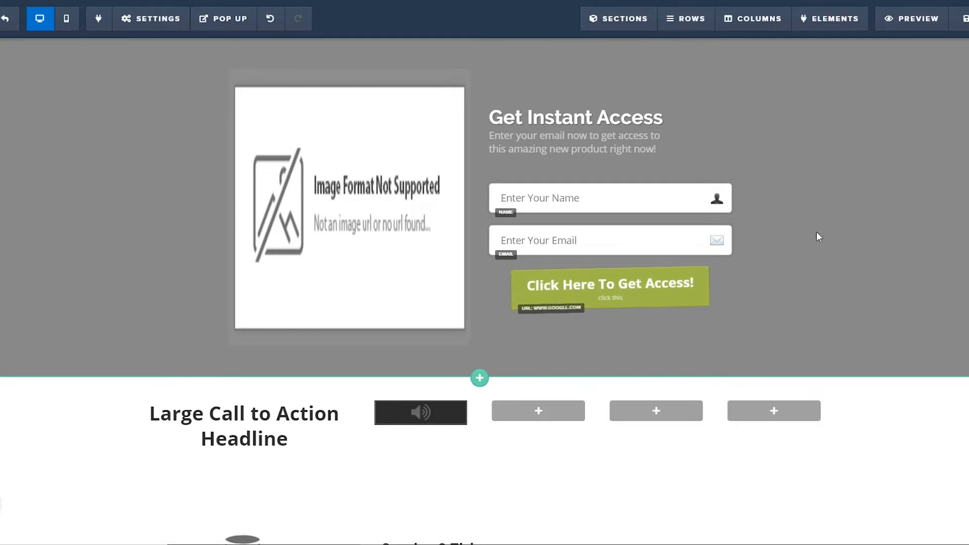
scroll(811, 241, down, 18)
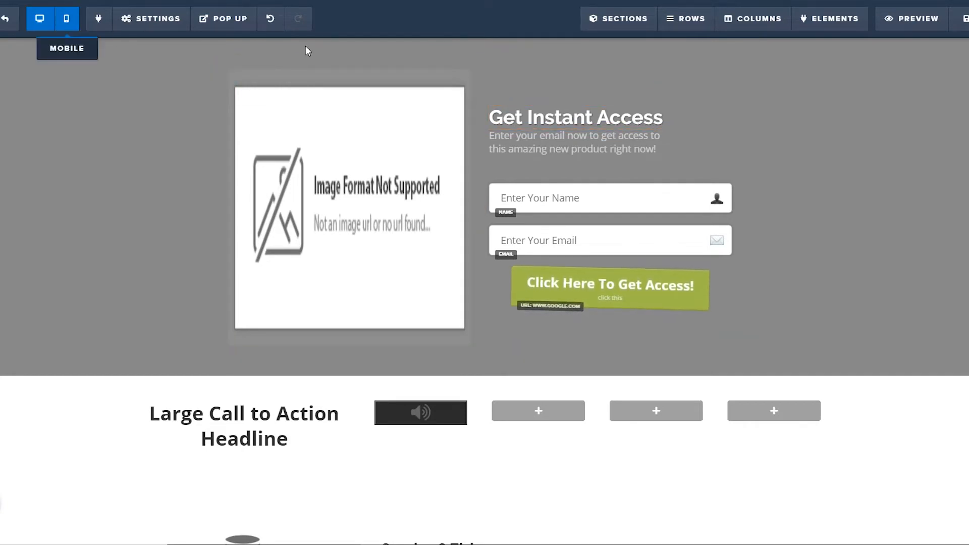
click(584, 127)
click(863, 140)
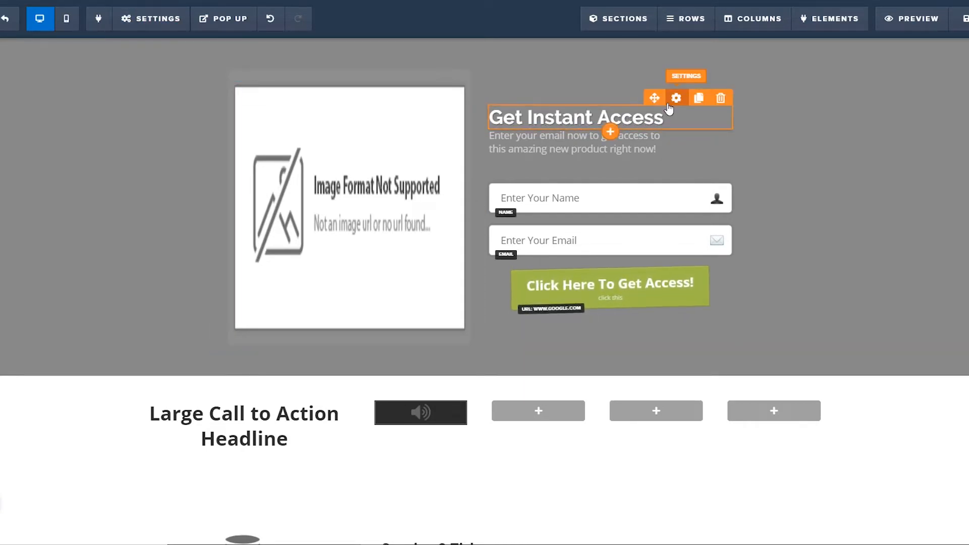
Duplicate the "Get Instant Access" headline and set the upper copy's font family to Open Sans
click(676, 99)
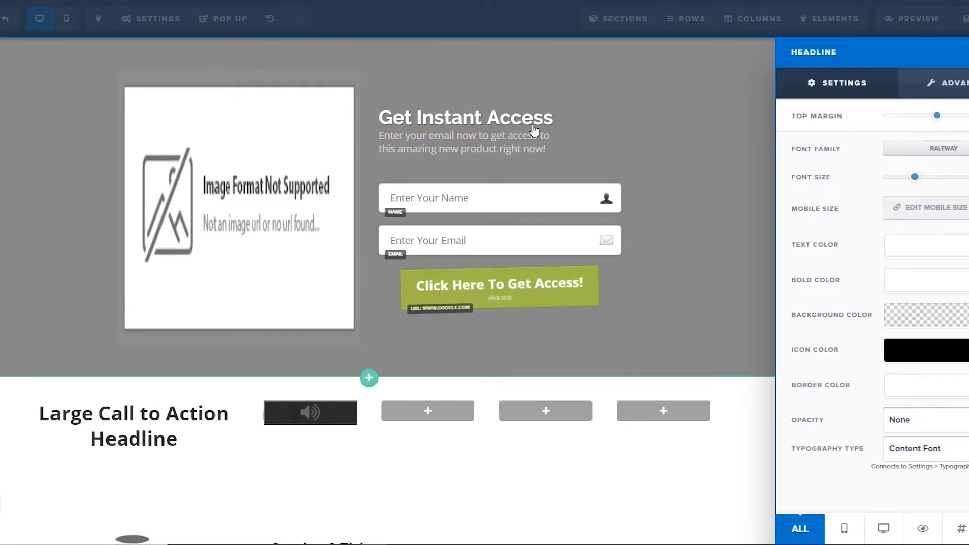
click(602, 130)
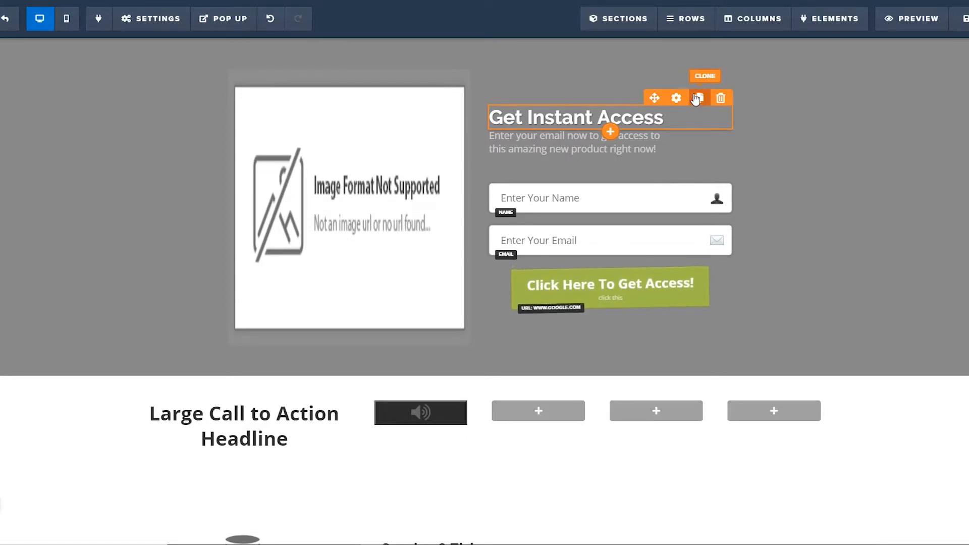
click(700, 99)
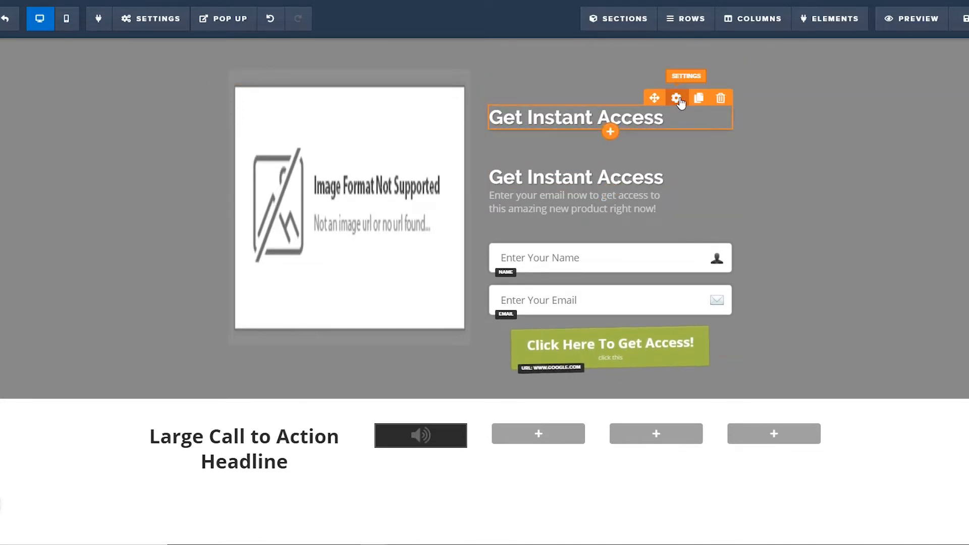
click(677, 99)
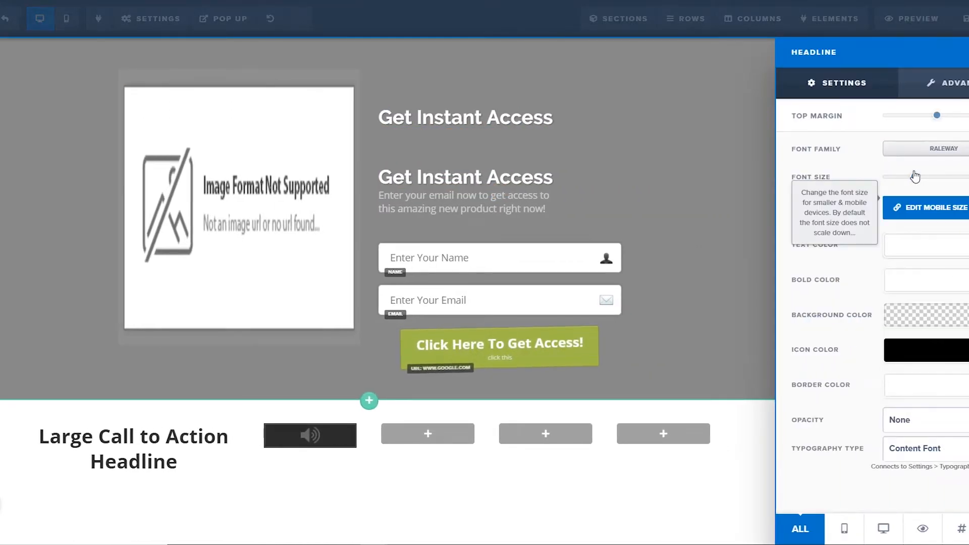
click(926, 149)
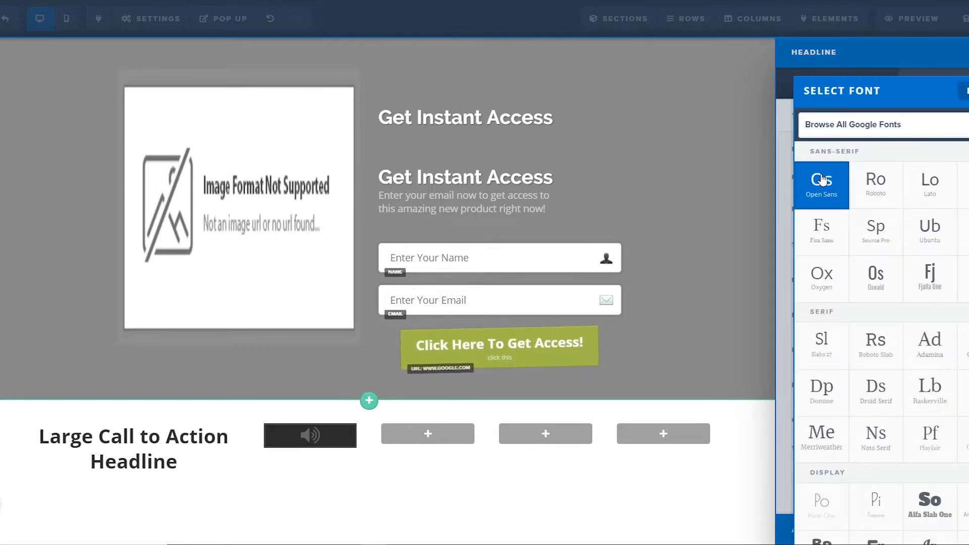
click(822, 183)
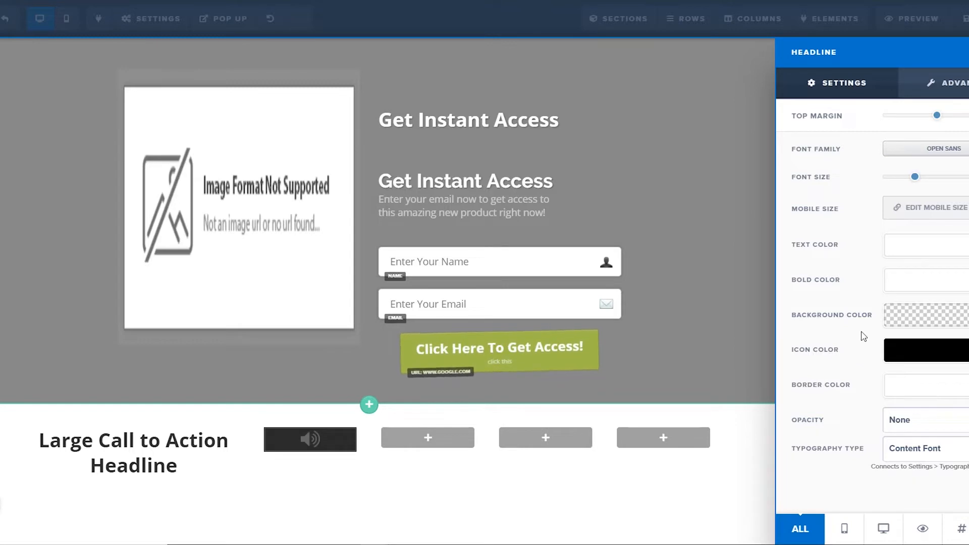
Try limiting the upper headline to mobile only, restore it to all devices, and return to the desktop view
click(844, 529)
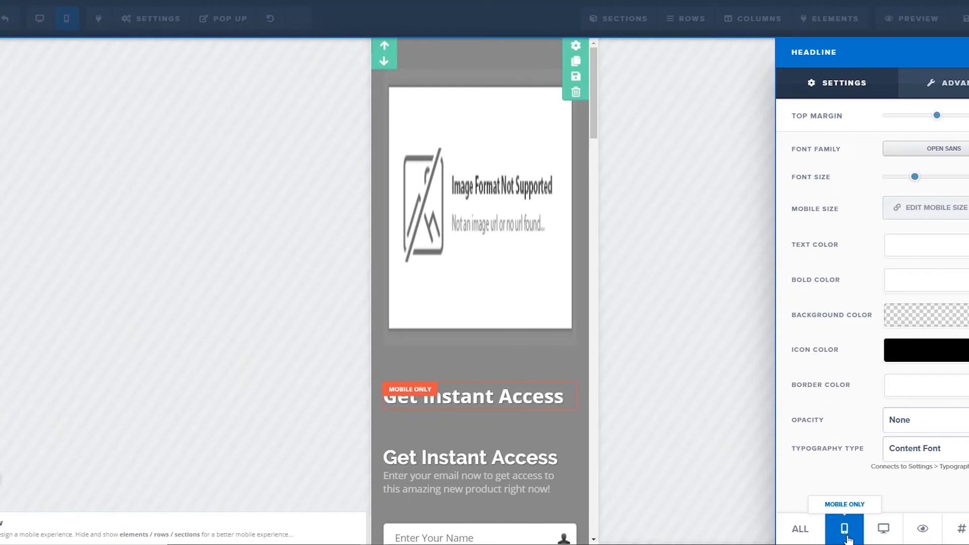
click(802, 529)
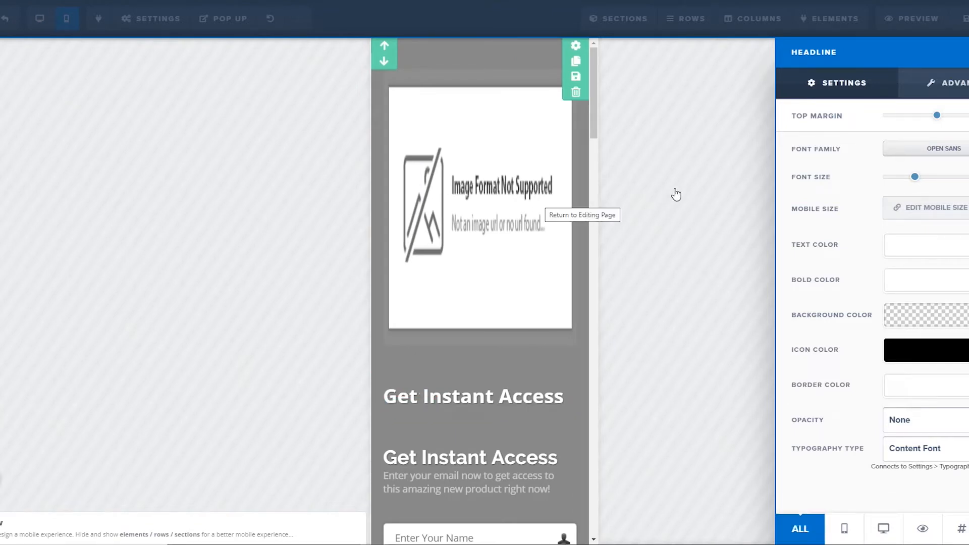
click(673, 244)
click(39, 19)
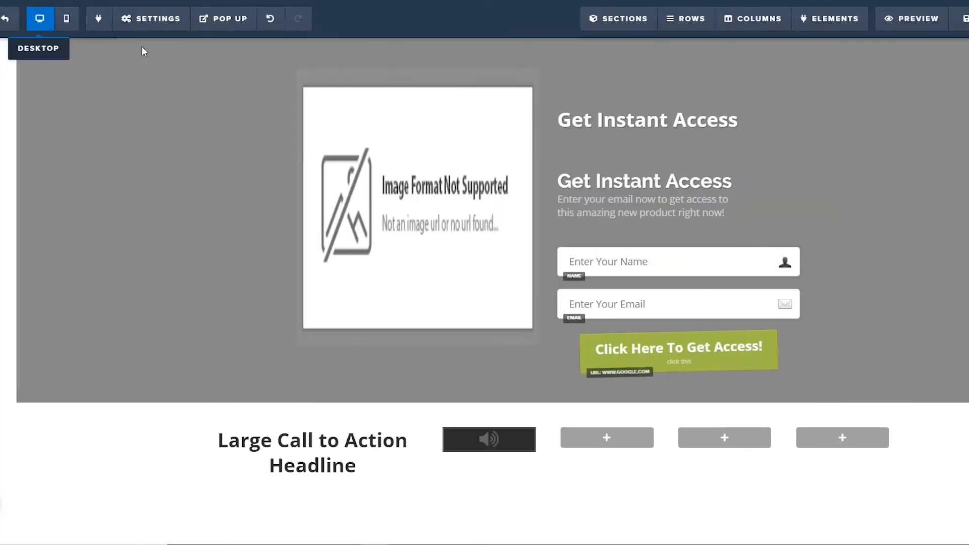
Check the optin section and the upper headline's settings in the mobile view, and return to the desktop layout
click(66, 20)
scroll(541, 266, down, 3)
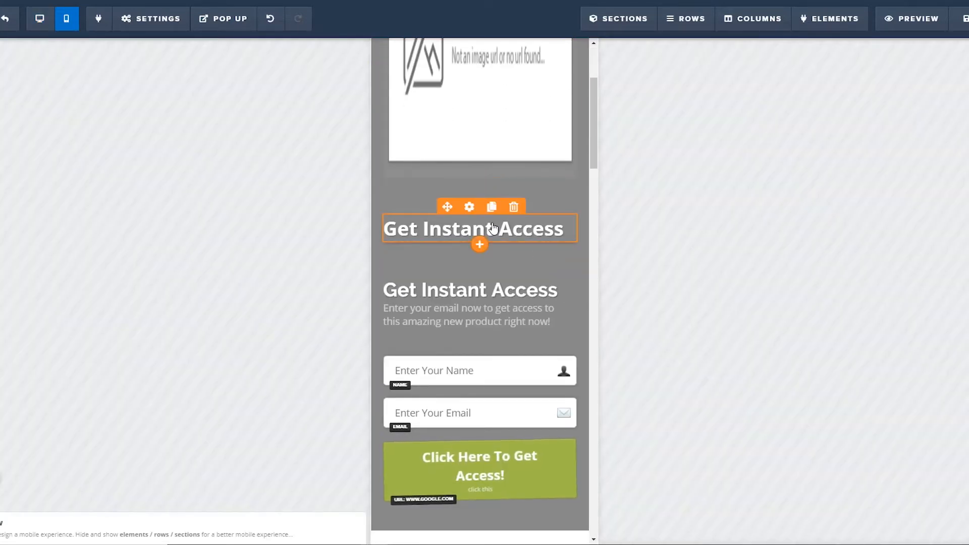
click(469, 208)
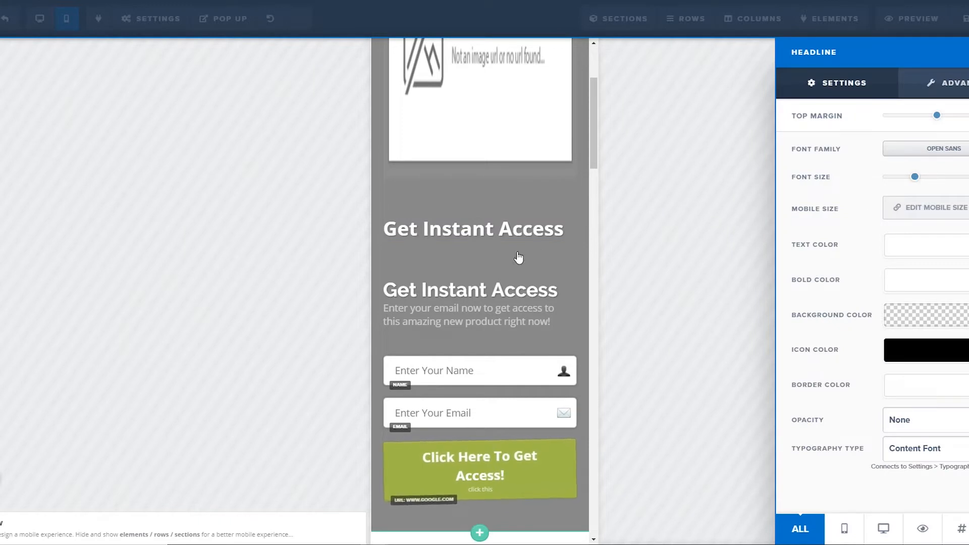
click(413, 221)
click(39, 18)
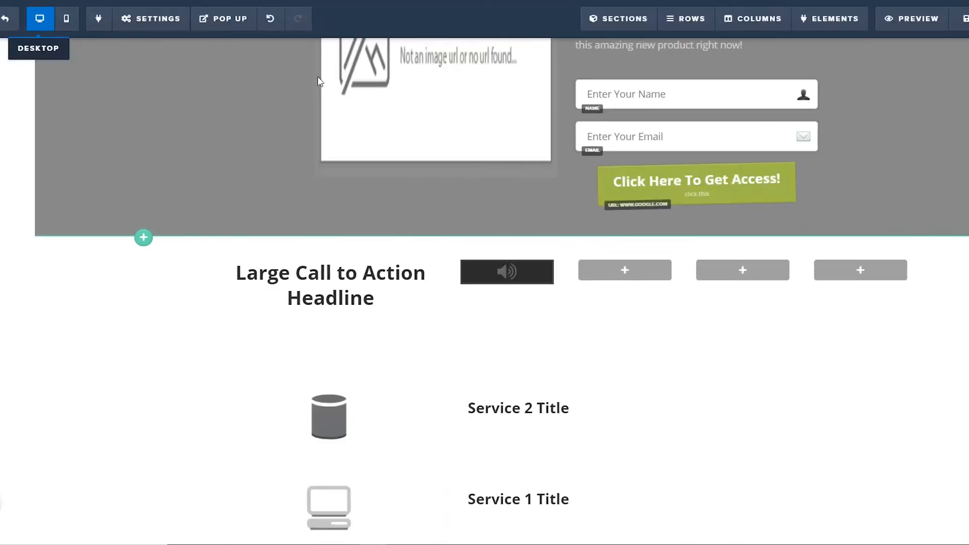
scroll(626, 166, up, 3)
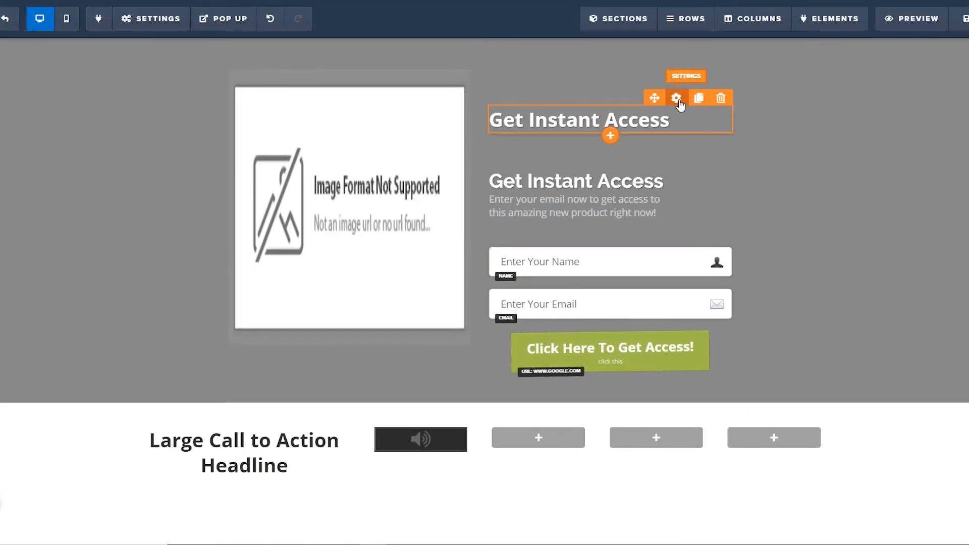
Greatly enlarge the upper headline's font and append the word NOW to its text
click(677, 99)
drag(915, 177, 967, 177)
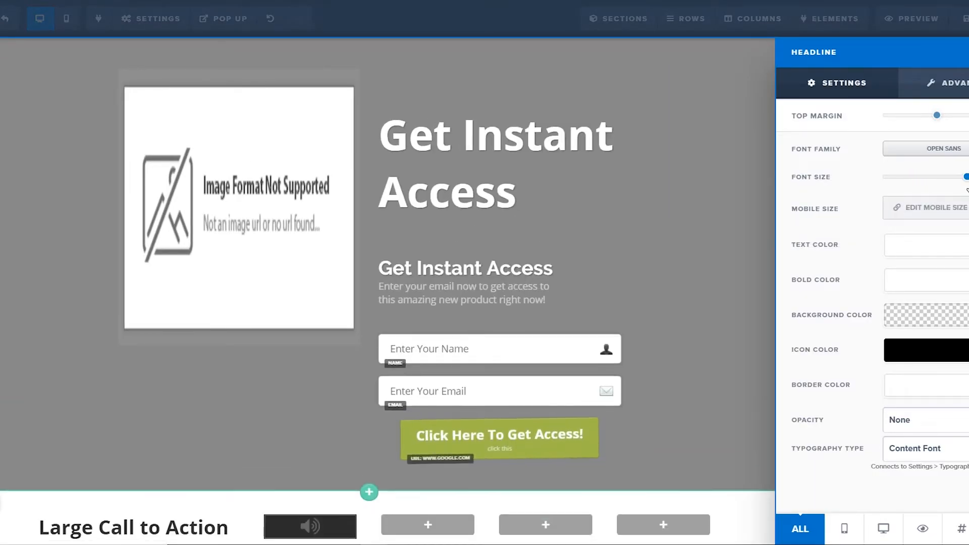
click(720, 206)
text(NOW)
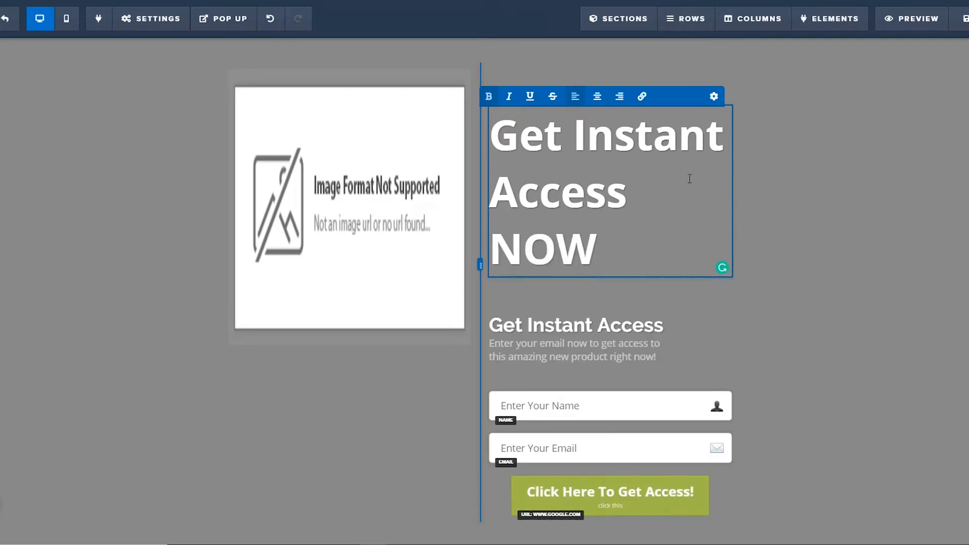
click(767, 155)
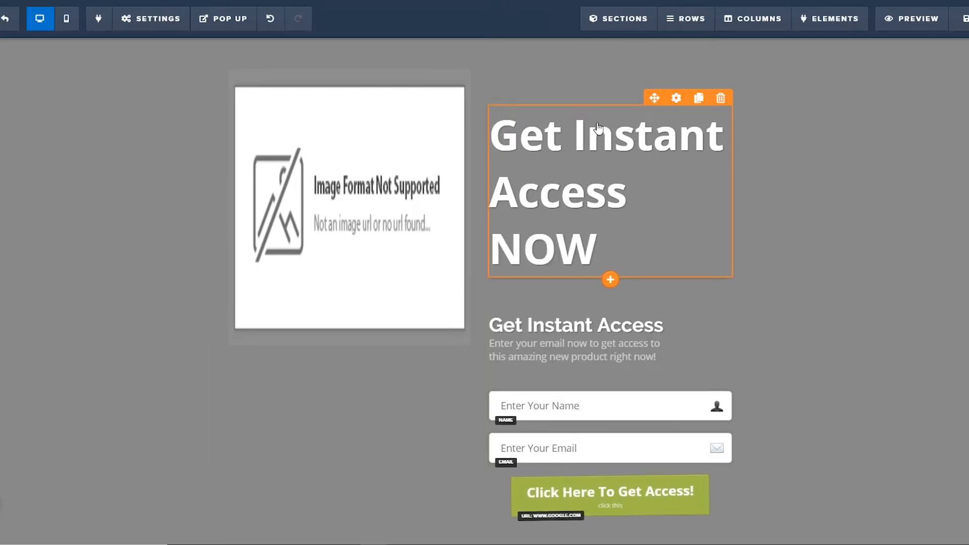
Reduce the font size of the "Get Instant Access NOW" headline slightly so its text fits on two lines
click(676, 98)
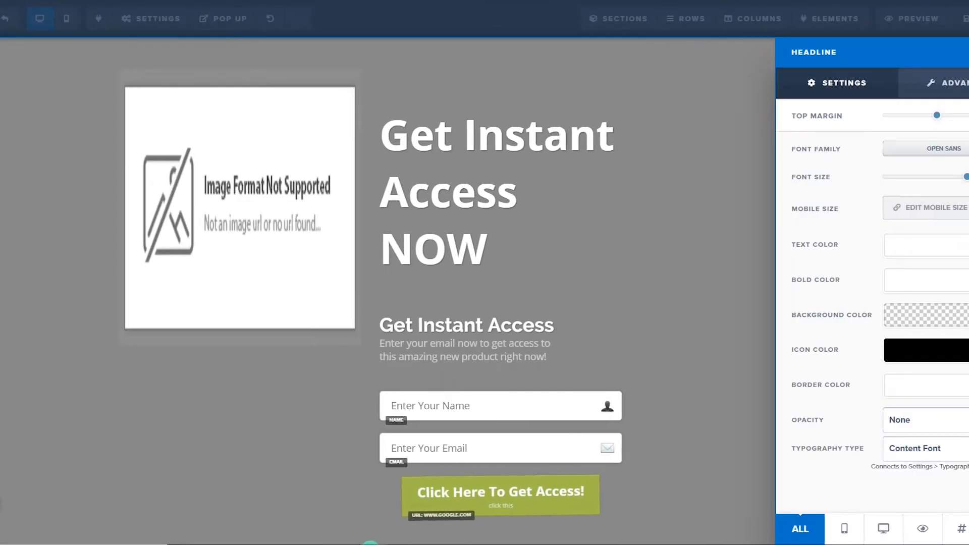
drag(964, 178, 961, 177)
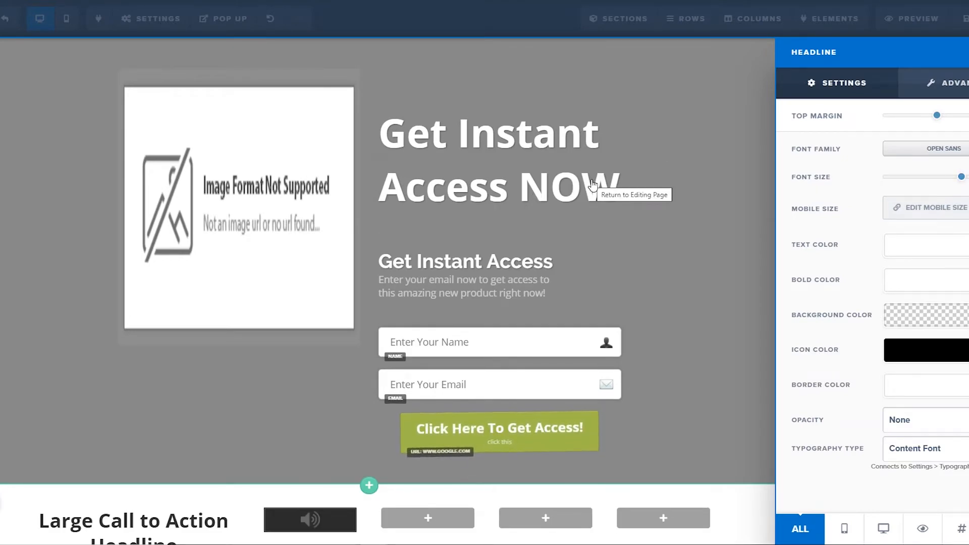
click(676, 160)
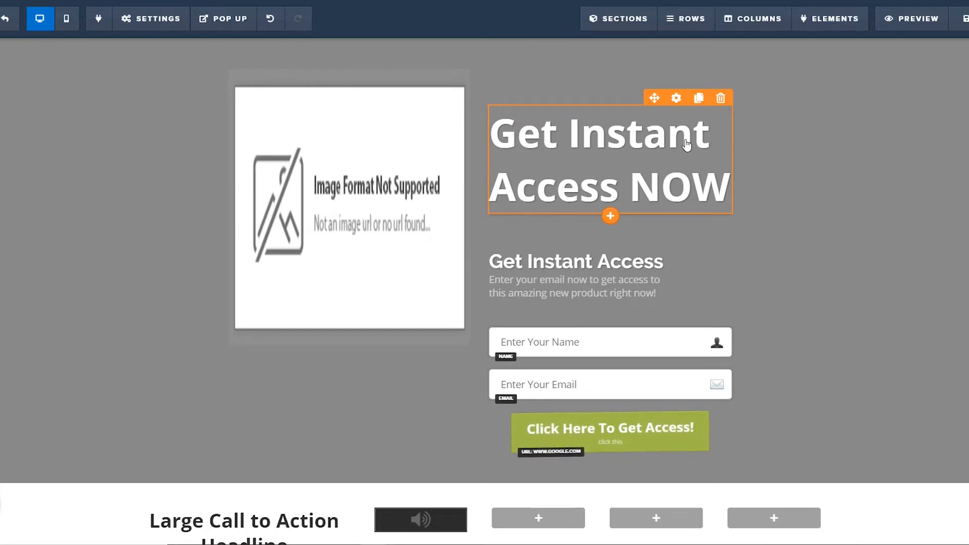
Switch to the mobile view and delete the unsupported image above the large headline
click(68, 25)
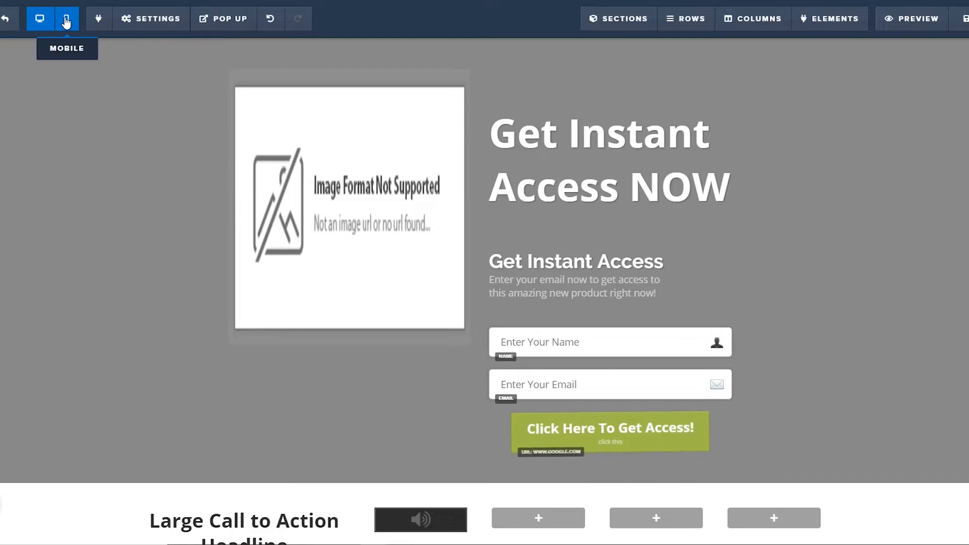
scroll(494, 234, down, 3)
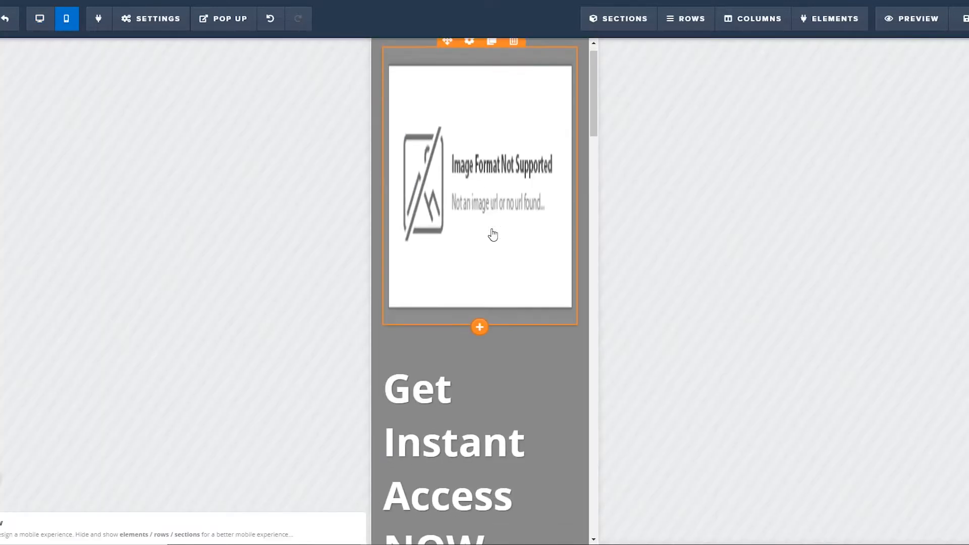
scroll(498, 287, up, 2)
scroll(471, 201, up, 1)
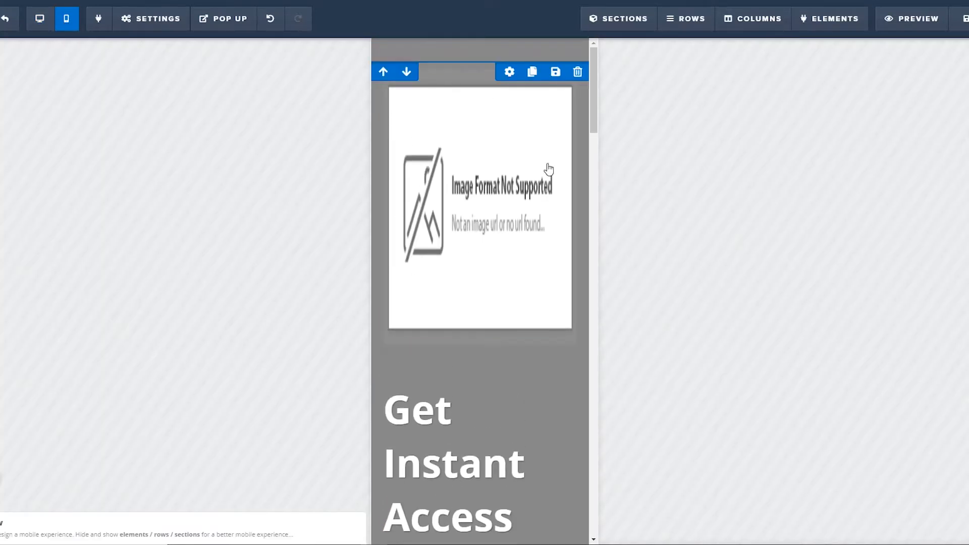
scroll(500, 288, down, 3)
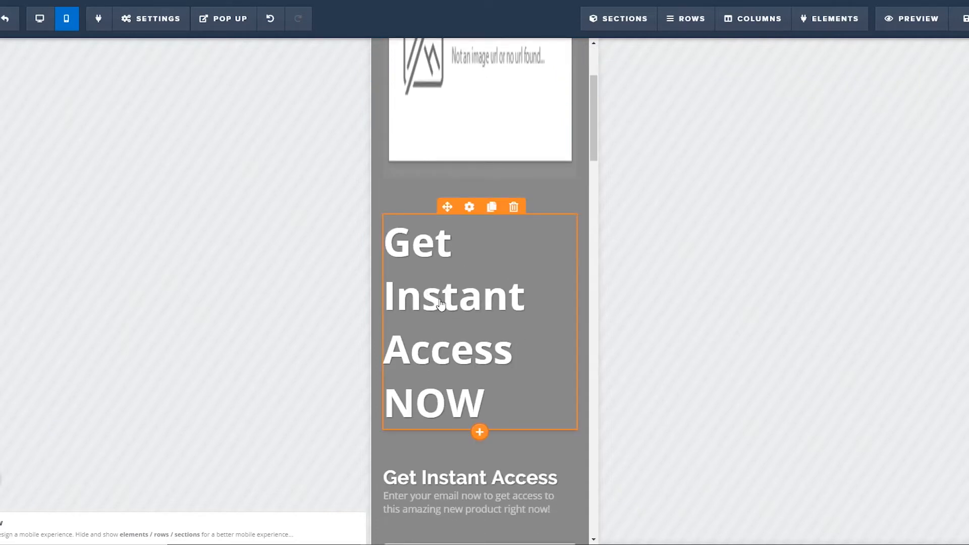
scroll(459, 333, down, 10)
scroll(458, 334, up, 13)
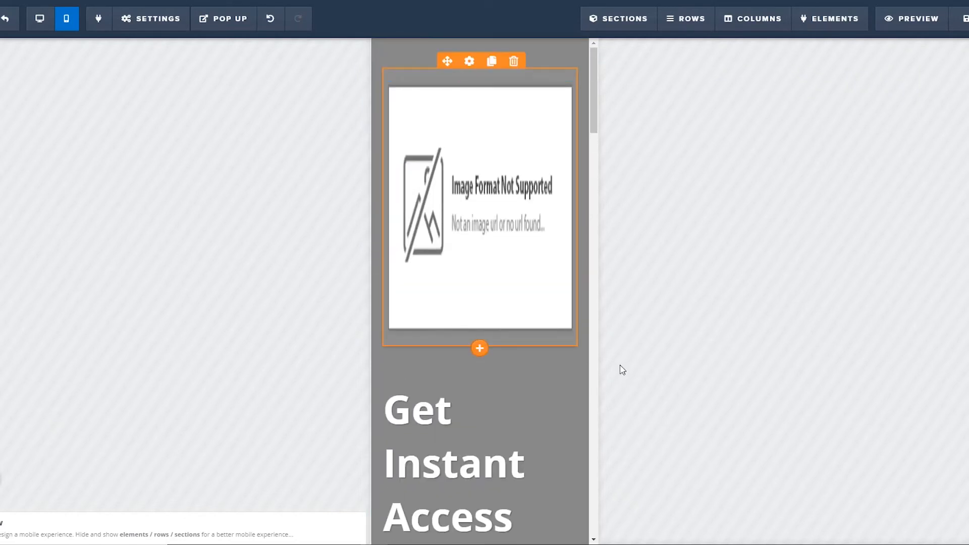
click(514, 74)
click(608, 134)
click(513, 63)
click(546, 36)
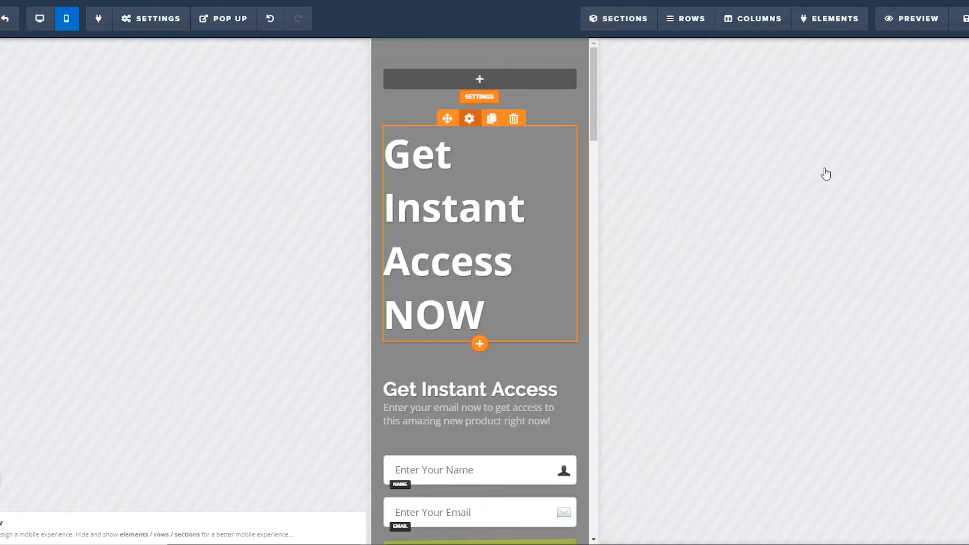
Set the large headline's mobile size to 50px, close its settings, and return to the desktop view
click(928, 207)
click(928, 208)
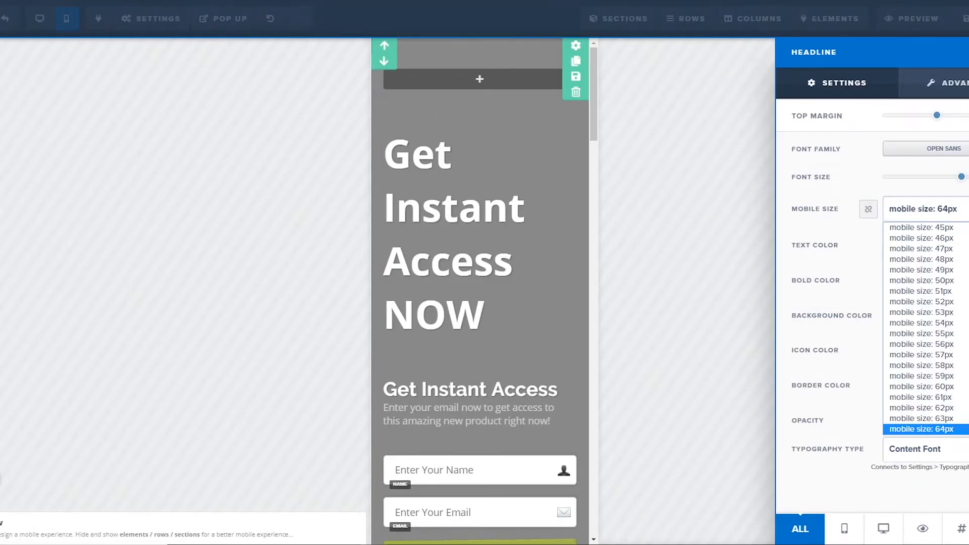
click(961, 280)
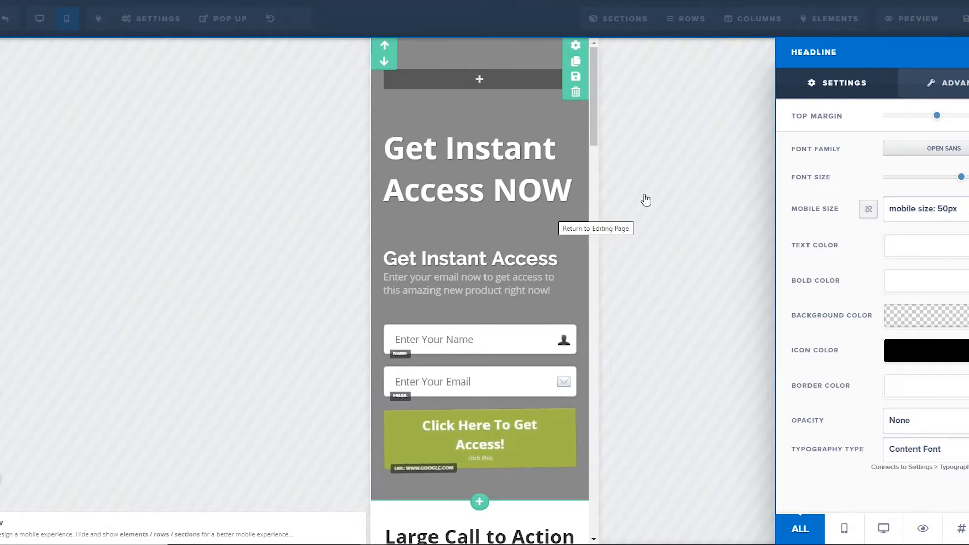
click(310, 101)
click(36, 29)
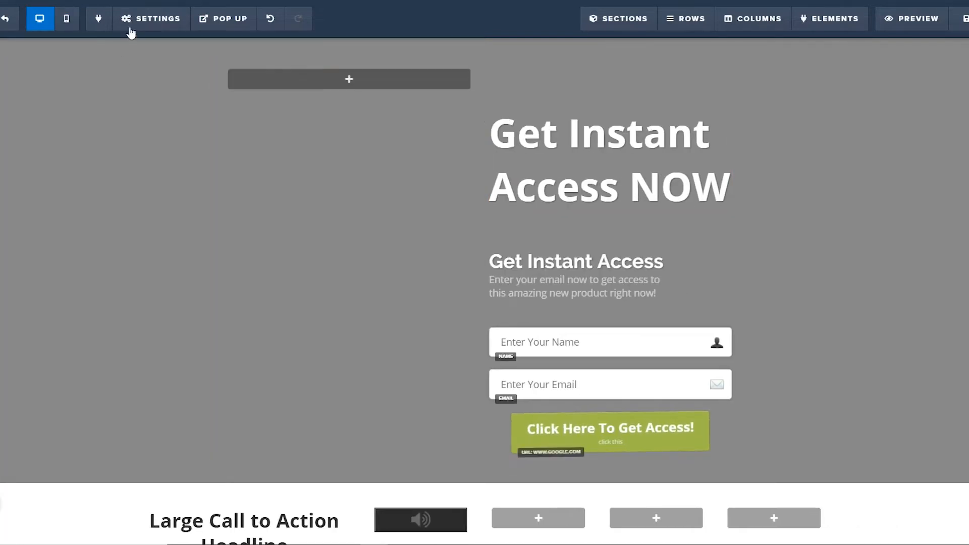
Set the "Get Instant Access NOW" headline's mobile size to 72px while in the mobile view
click(67, 18)
mouse_move(475, 146)
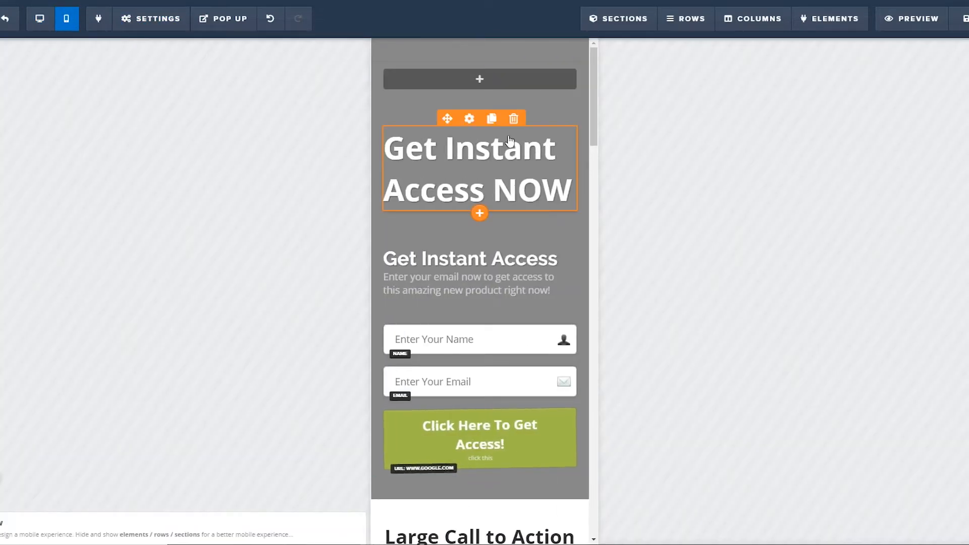
click(671, 176)
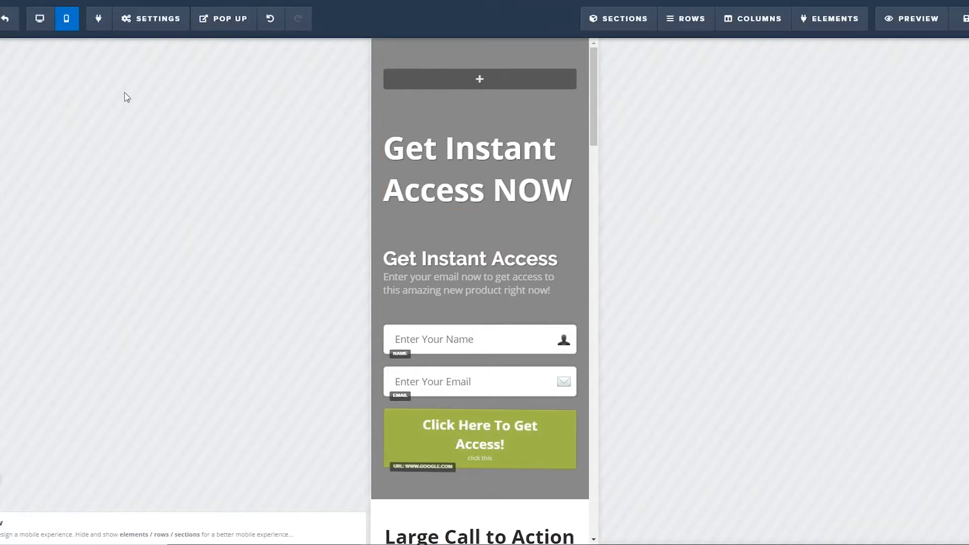
mouse_move(491, 160)
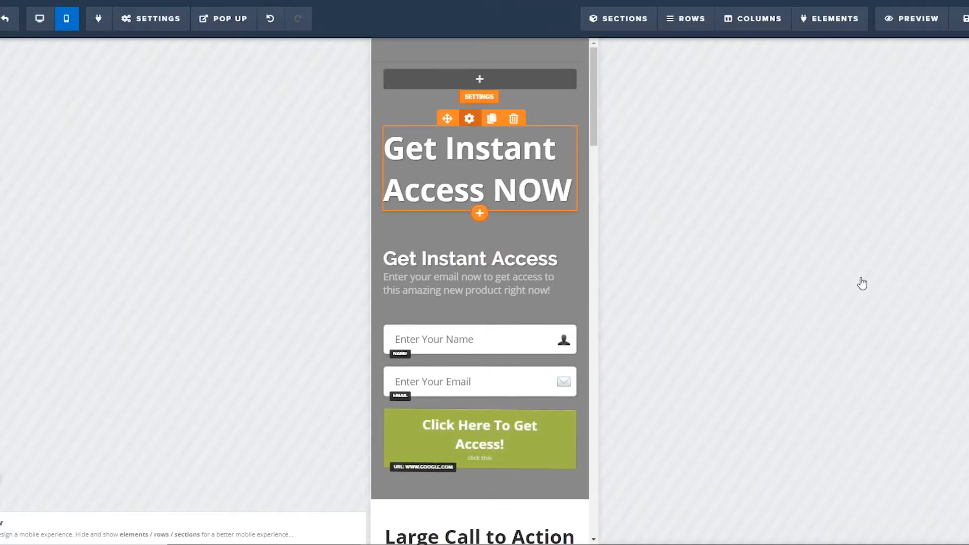
click(924, 209)
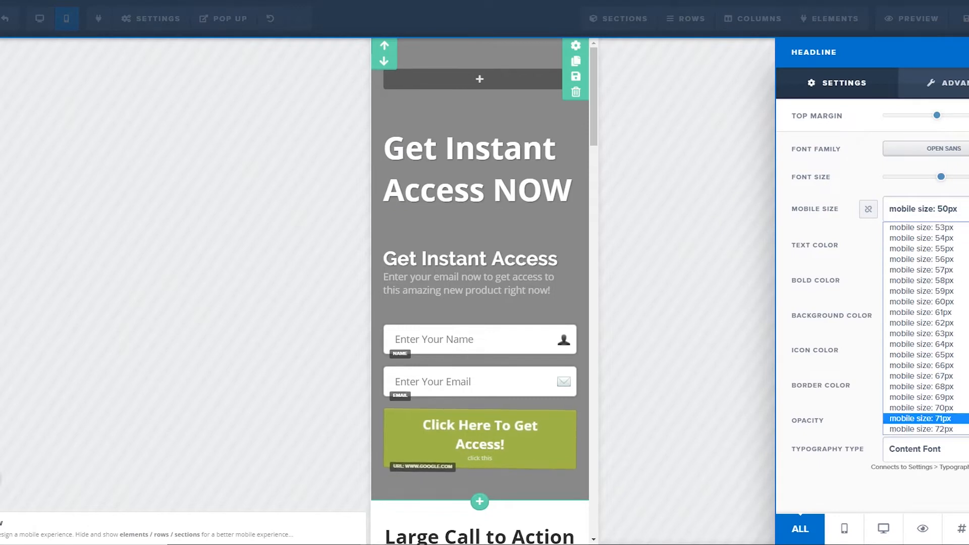
click(959, 429)
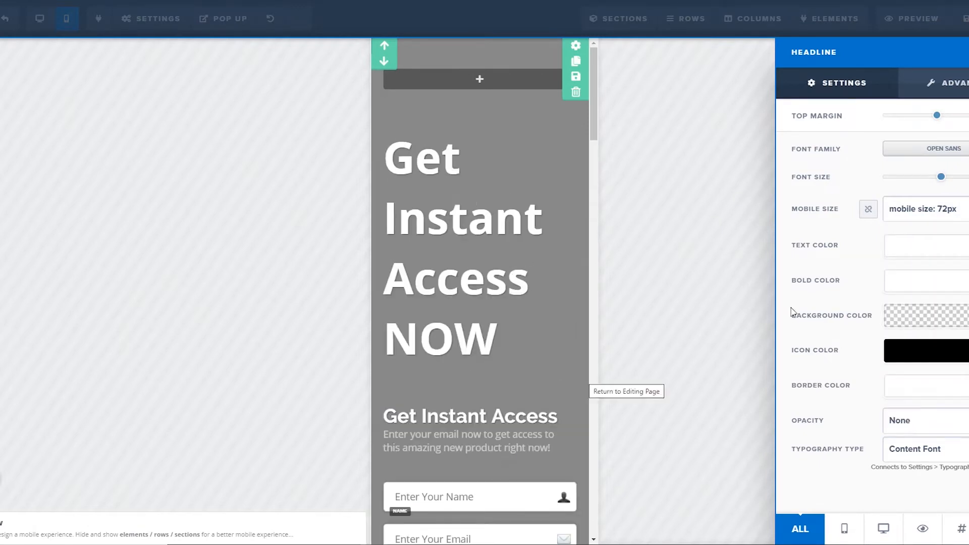
Change the large headline's mobile size back to 50px, close its settings, and compare the desktop layout
click(957, 208)
scroll(957, 243, up, 2)
scroll(959, 286, up, 2)
scroll(959, 268, down, 2)
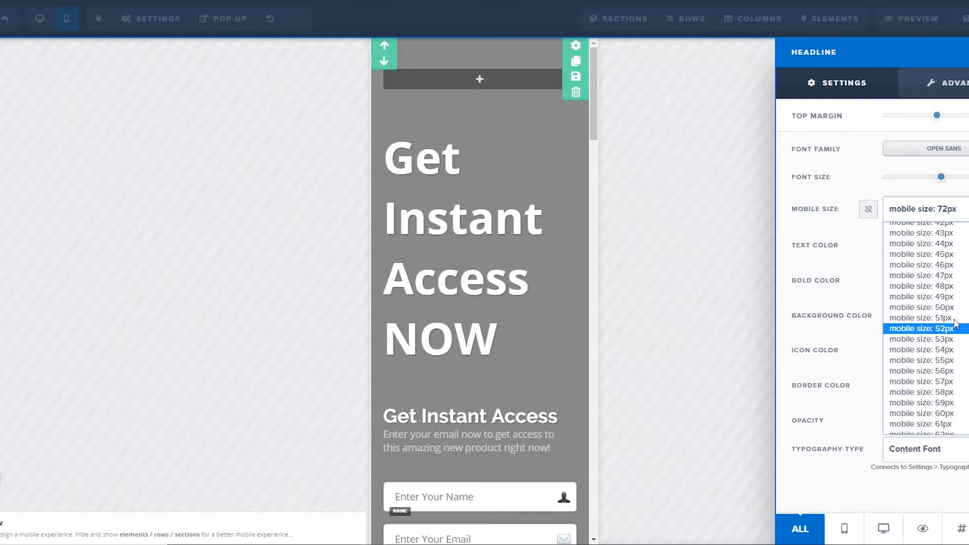
click(952, 307)
click(249, 145)
click(50, 20)
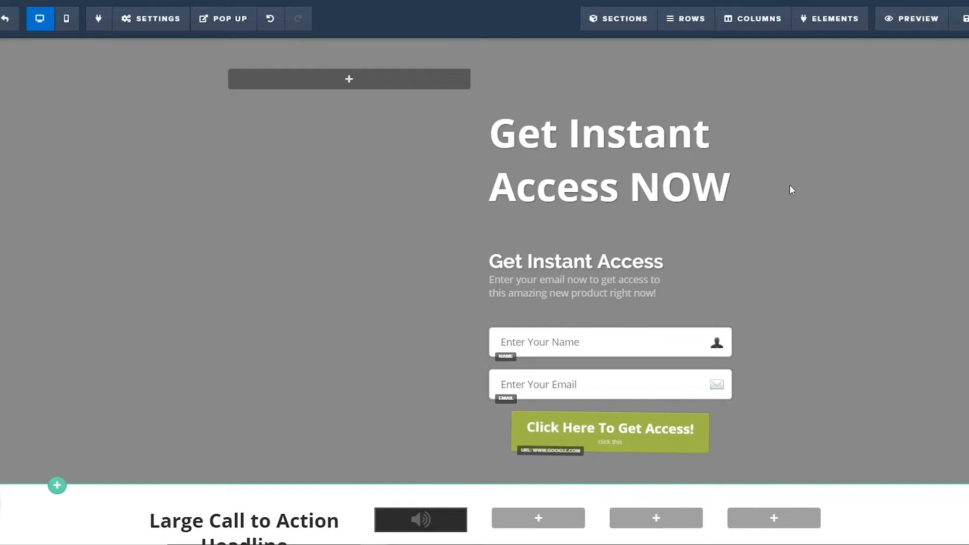
Inspect the "Get Instant Access NOW" headline's basic settings and advanced style options, and close its settings
click(694, 146)
click(825, 167)
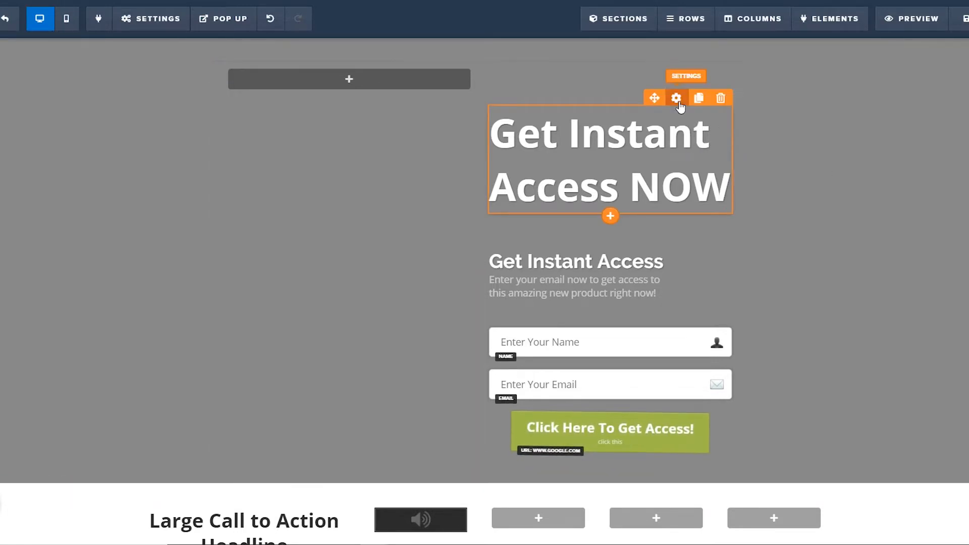
click(678, 101)
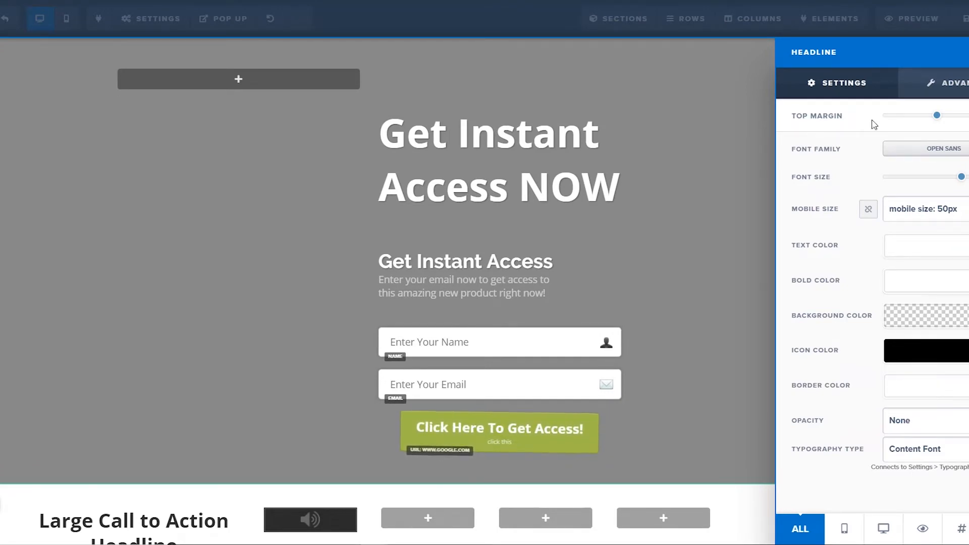
click(949, 90)
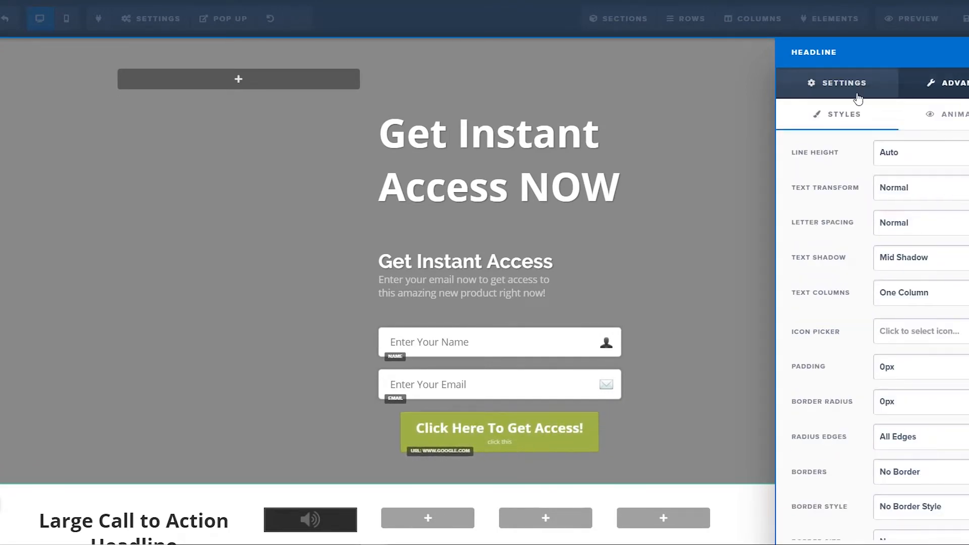
click(817, 87)
click(701, 195)
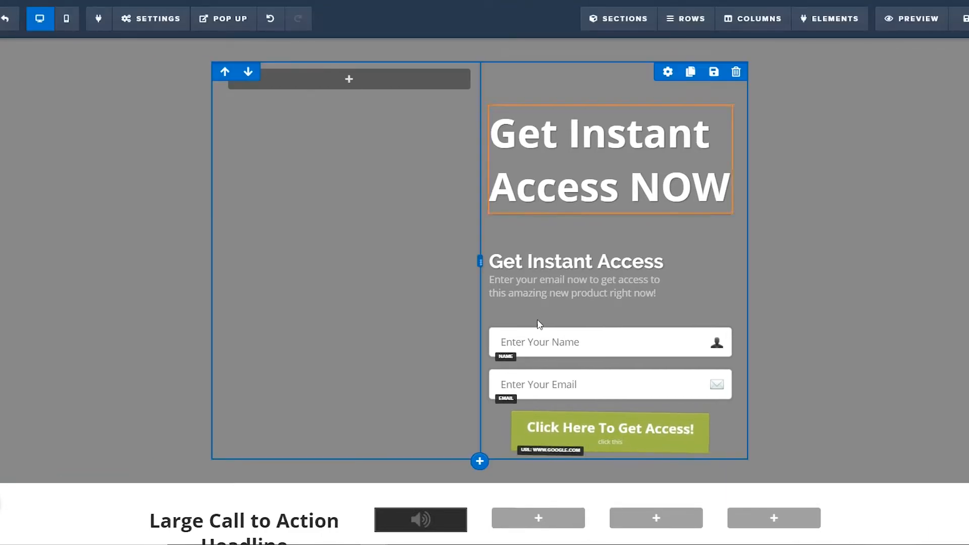
Try moving the first "Video Highlight Text" headline into the column above "Service 4 Title", and undo the move
scroll(368, 255, down, 15)
scroll(371, 296, up, 1)
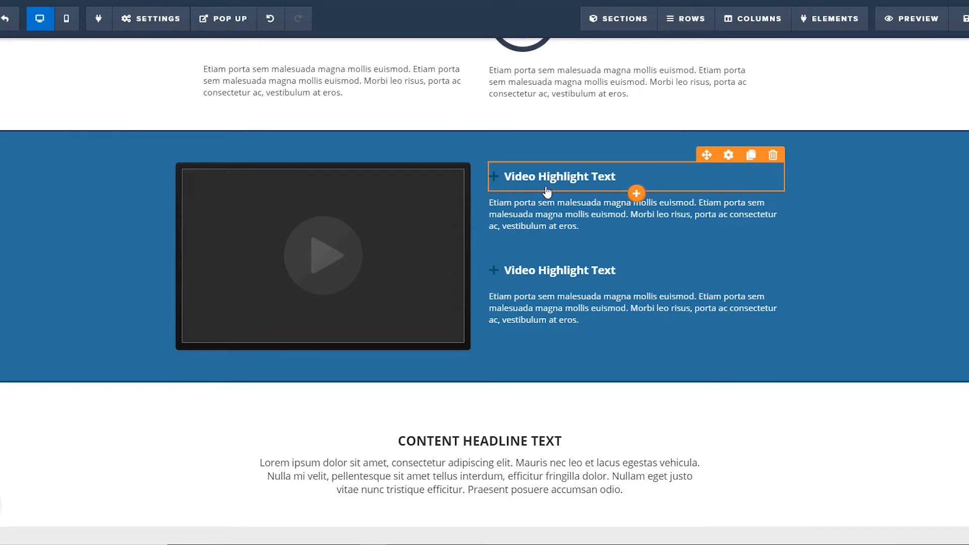
scroll(547, 192, up, 5)
drag(541, 176, 599, 160)
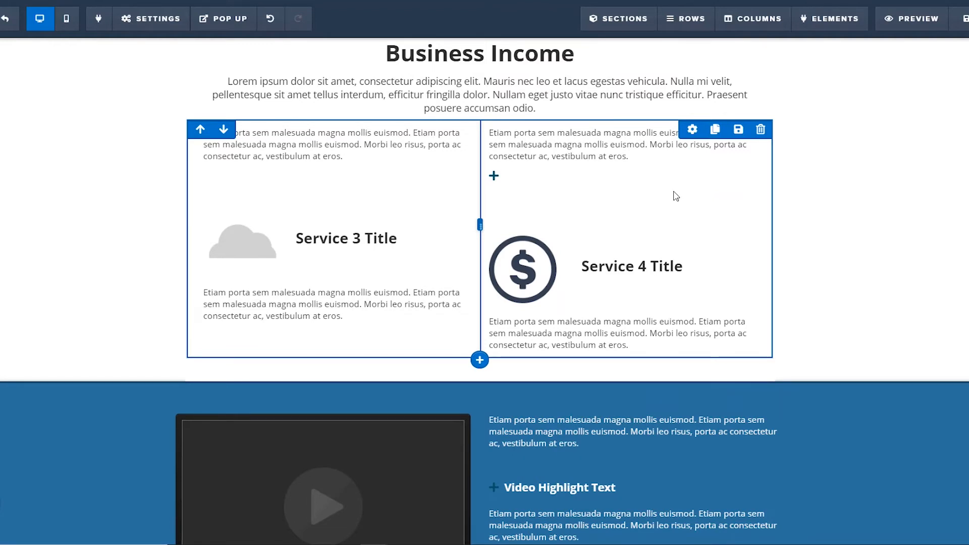
key(ctrl+z)
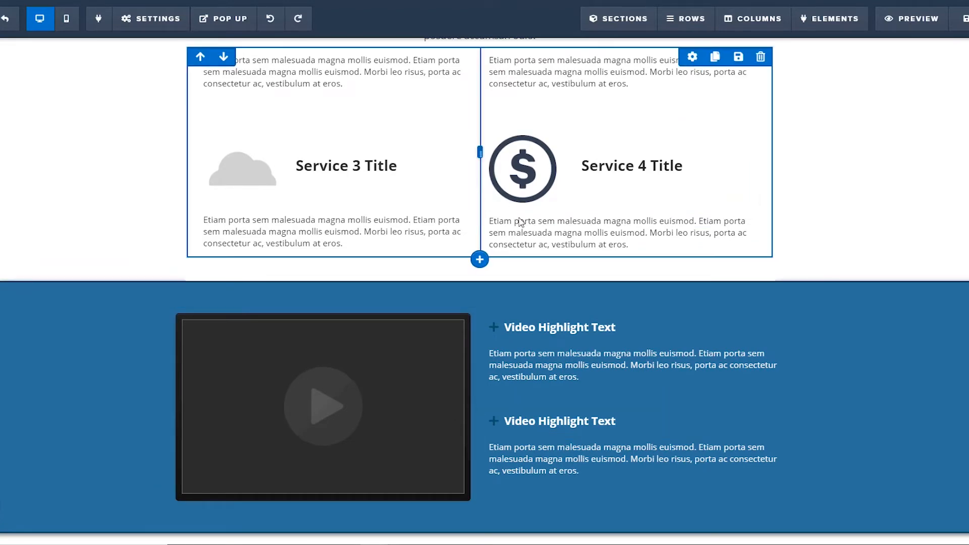
Delete the five-column row containing the "Large Call to Action Headline" and the audio element, confirming the deletion
scroll(526, 226, down, 4)
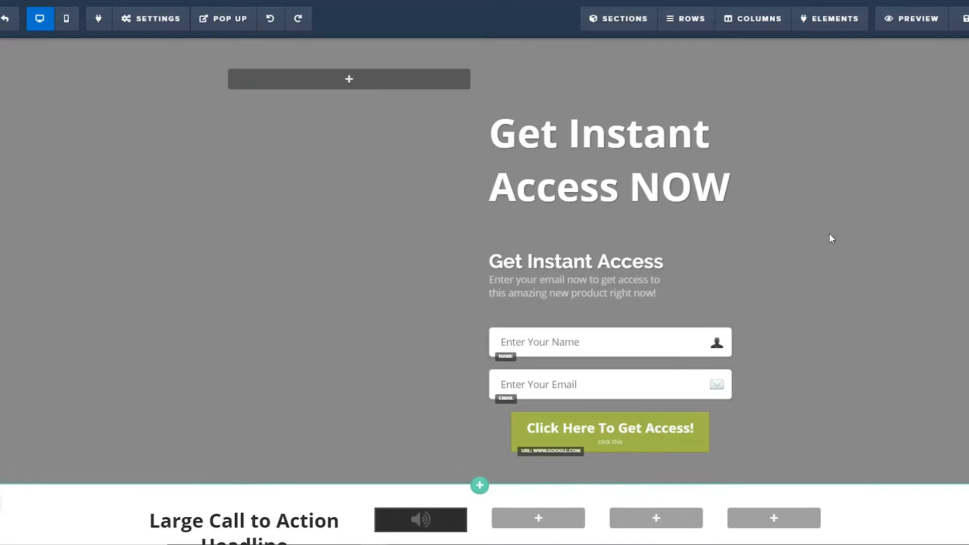
scroll(830, 238, down, 13)
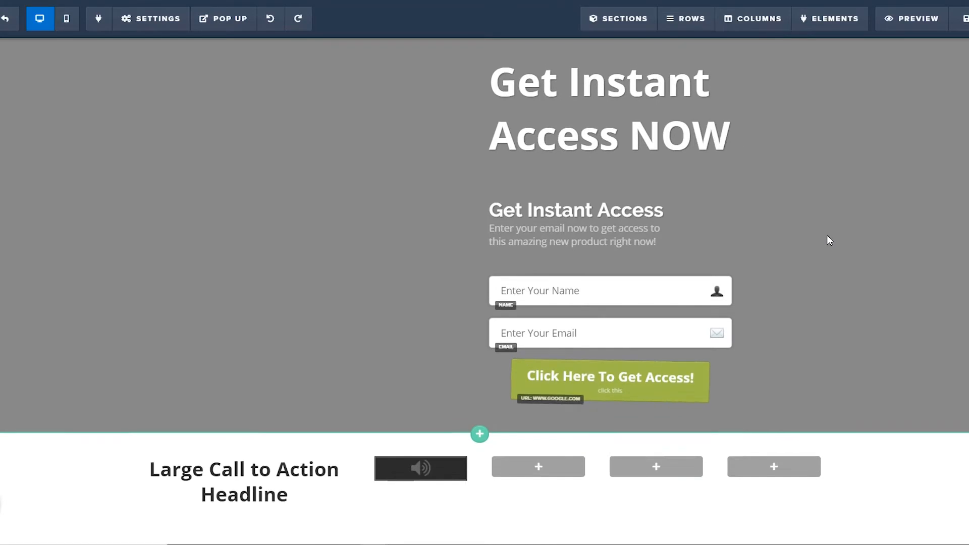
scroll(829, 238, up, 7)
scroll(828, 238, up, 5)
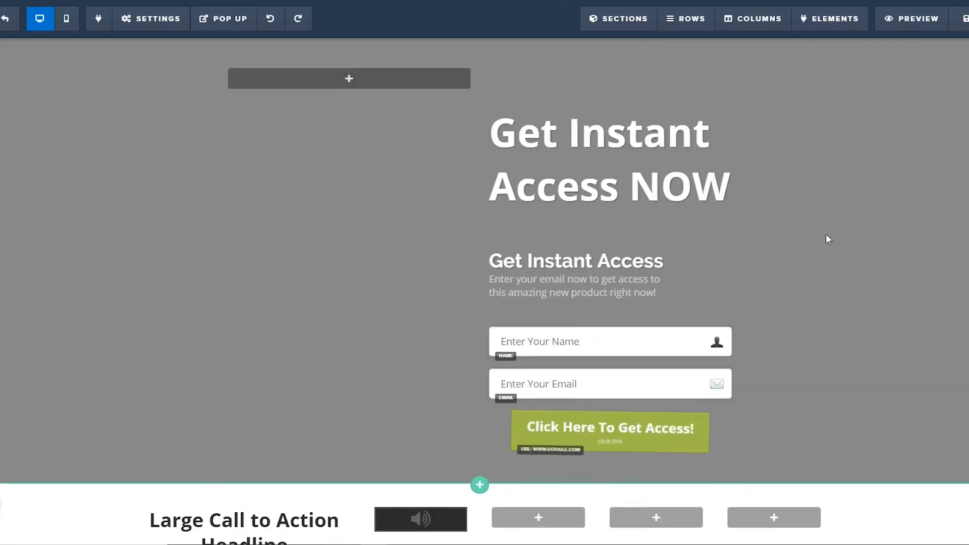
scroll(813, 192, down, 11)
scroll(800, 212, up, 6)
click(828, 263)
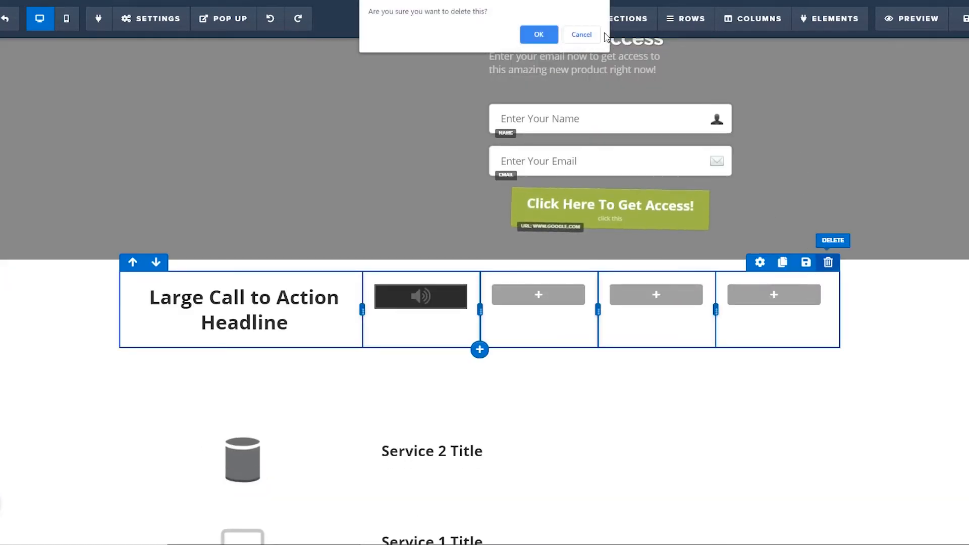
click(535, 34)
scroll(145, 168, up, 4)
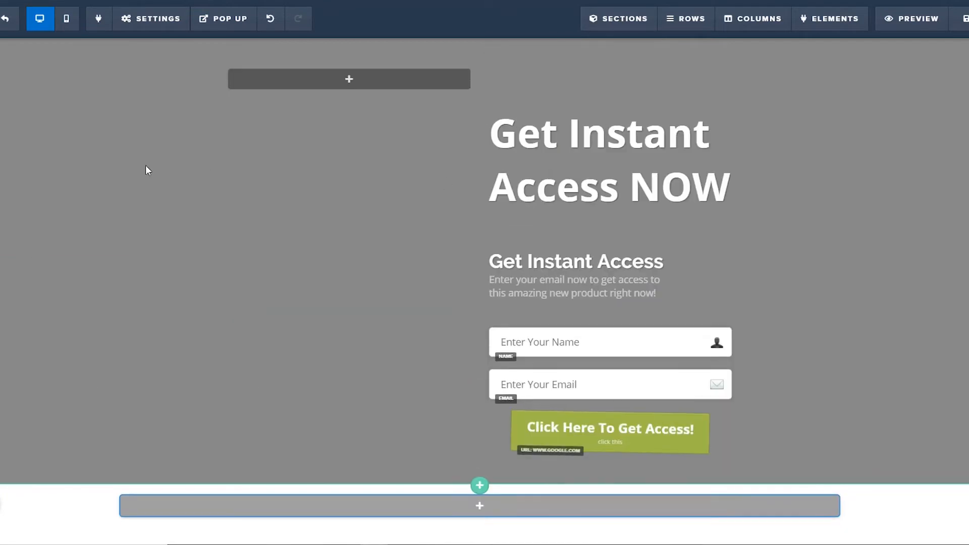
Save the Optin page and exit the editor to the funnel's own settings
click(962, 19)
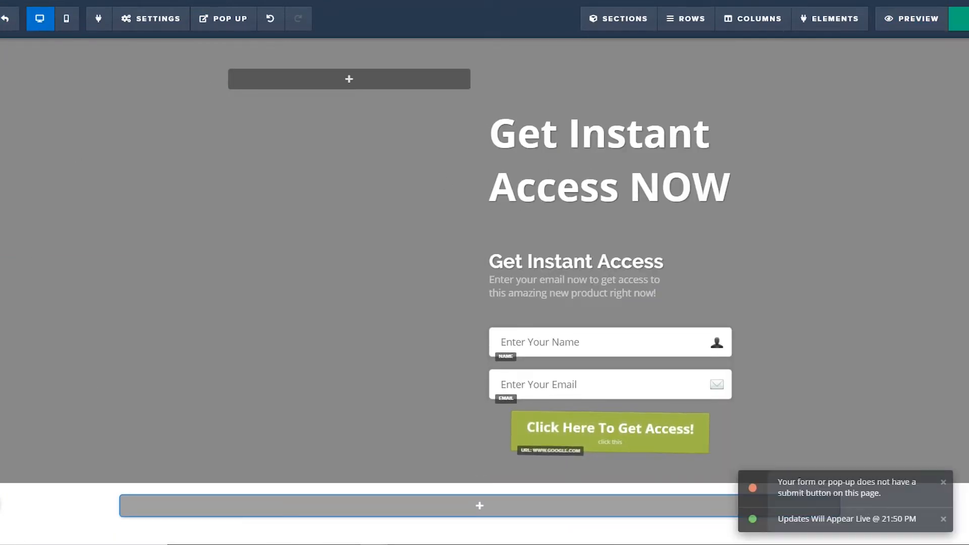
click(5, 25)
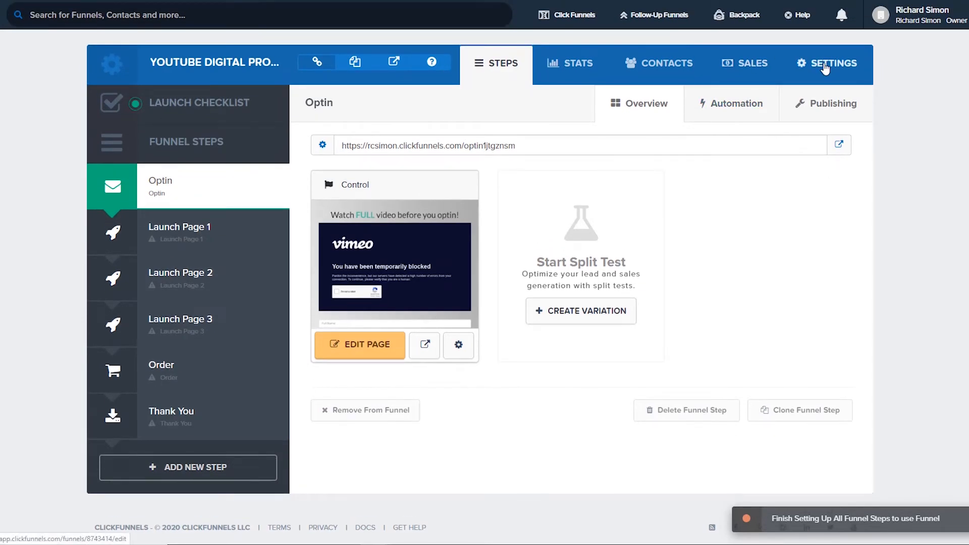
click(826, 69)
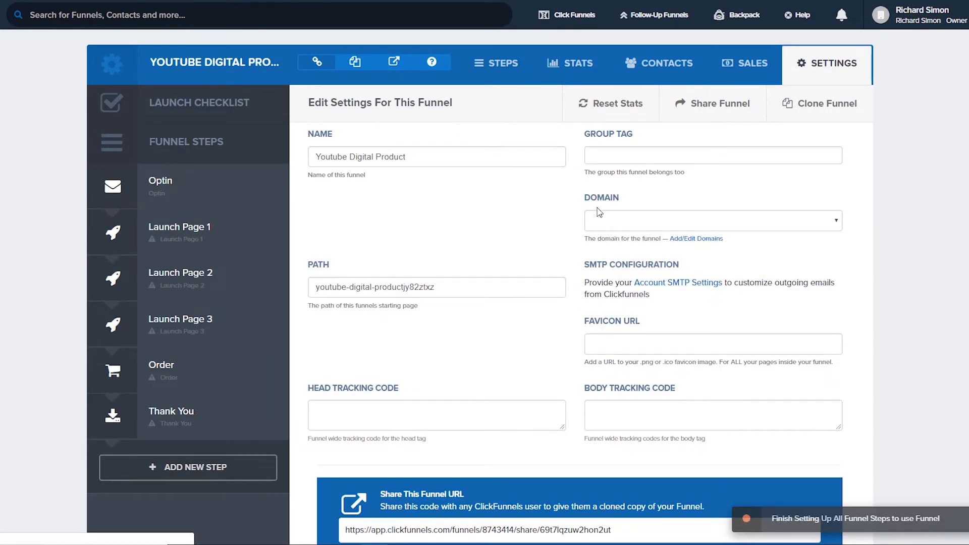
scroll(672, 217, down, 1)
scroll(669, 212, up, 1)
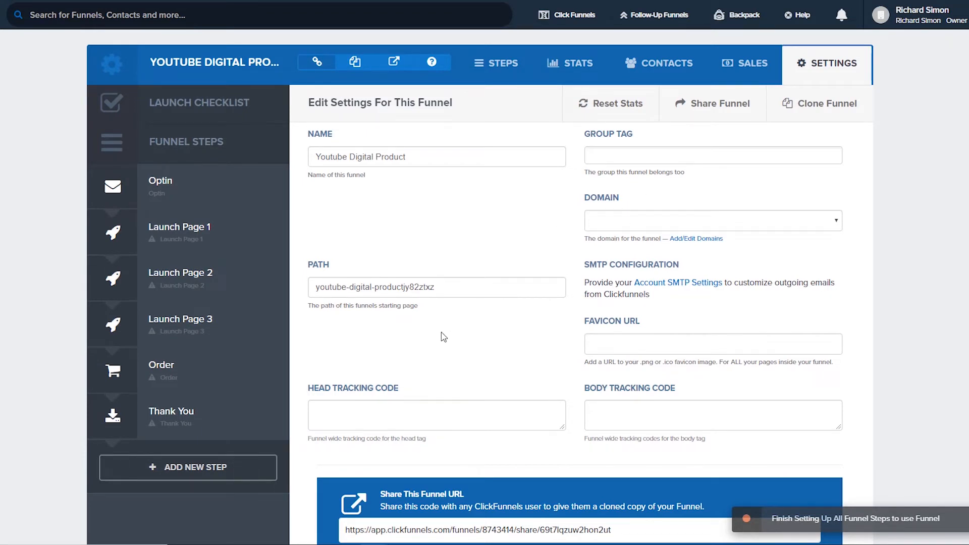
Replace the funnel's path with "optin"
drag(464, 284, 283, 283)
click(439, 278)
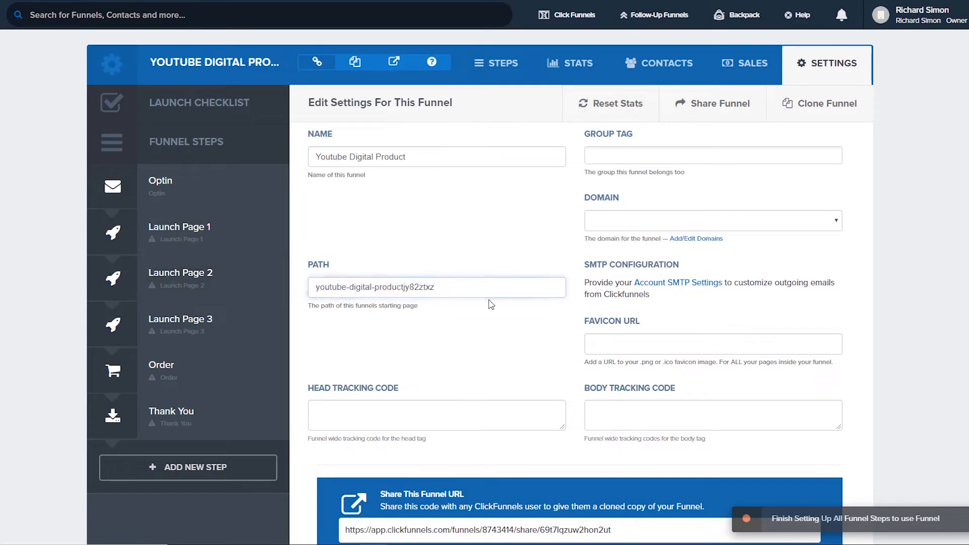
triple_click(411, 281)
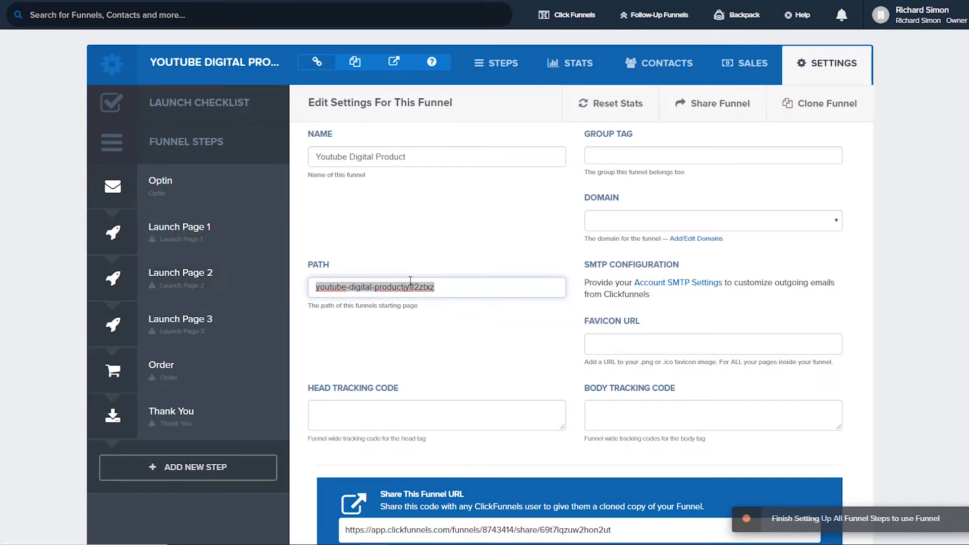
text(optin)
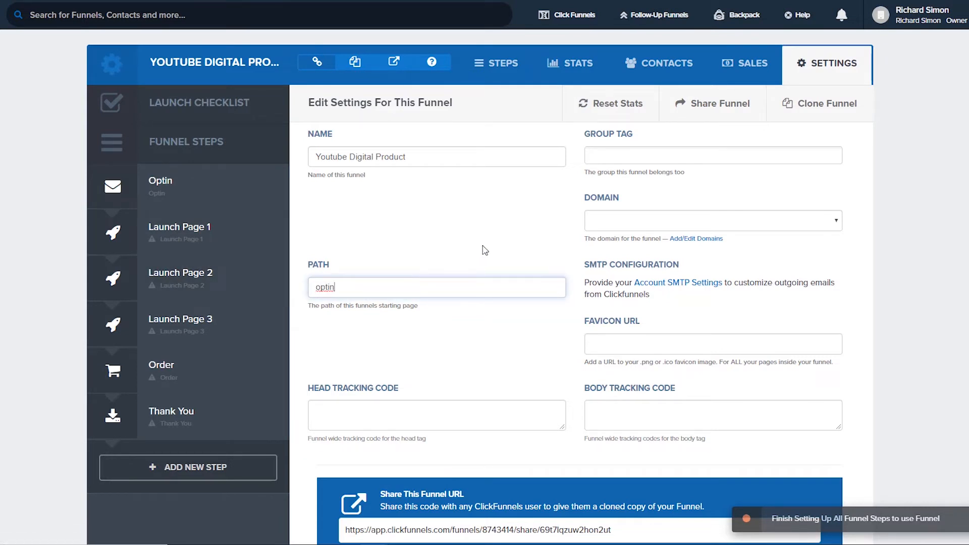
Enlarge the Head Tracking Code box to make room for funnel-wide tracking code
scroll(490, 247, down, 3)
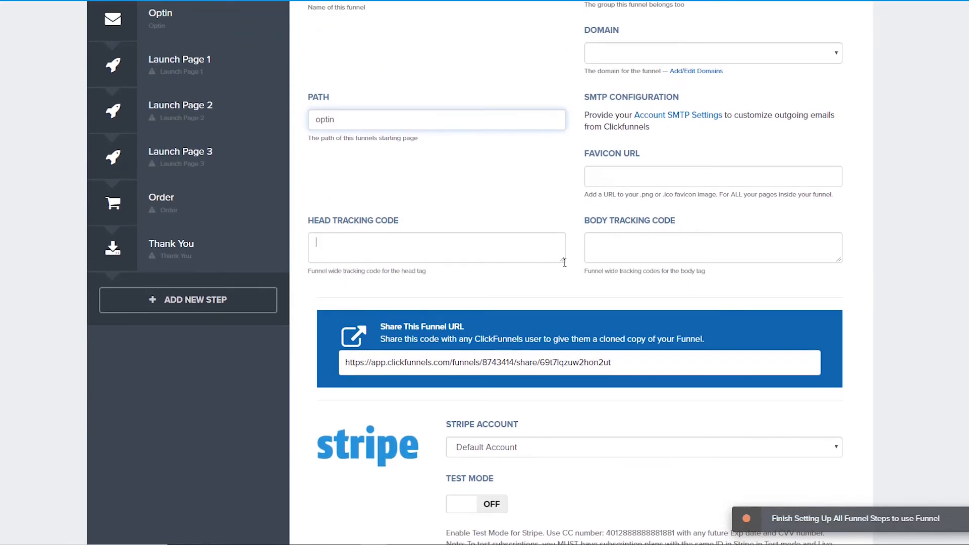
drag(565, 262, 566, 479)
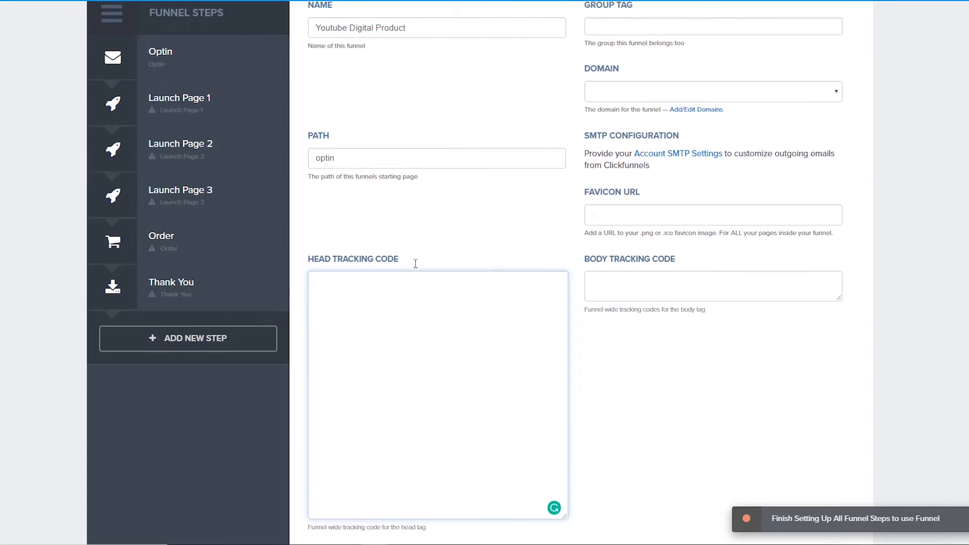
scroll(190, 123, up, 2)
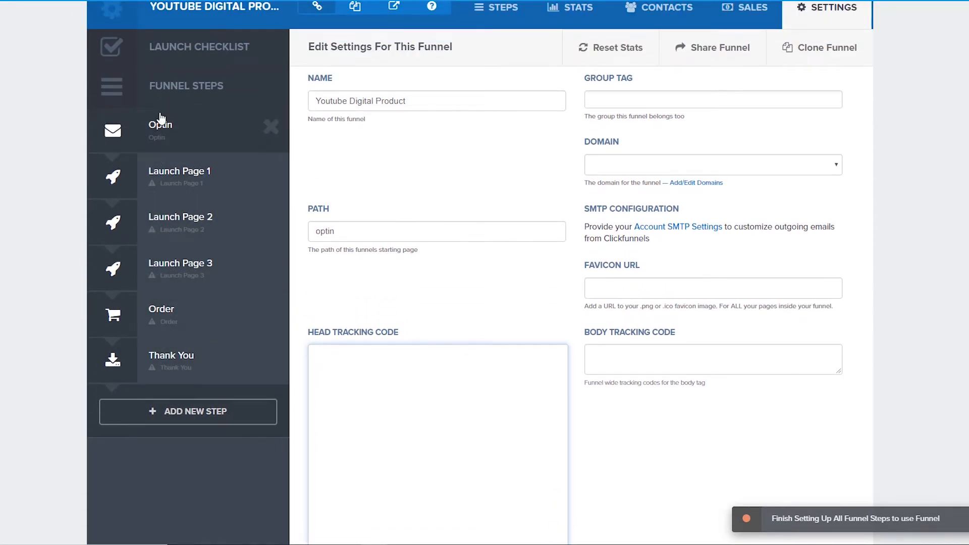
scroll(433, 204, down, 1)
scroll(434, 204, down, 3)
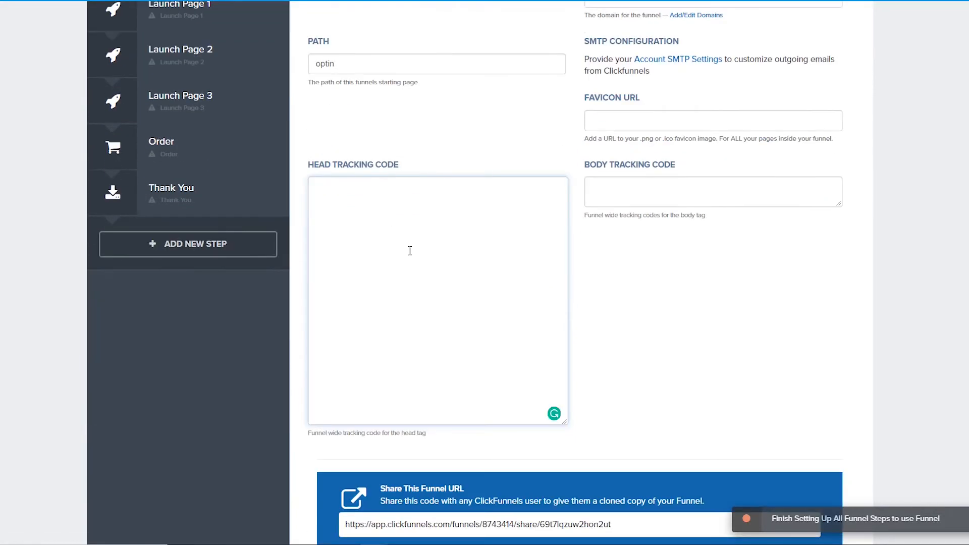
Look through the Stripe accounts available for the funnel and choose Default Account
scroll(429, 238, down, 4)
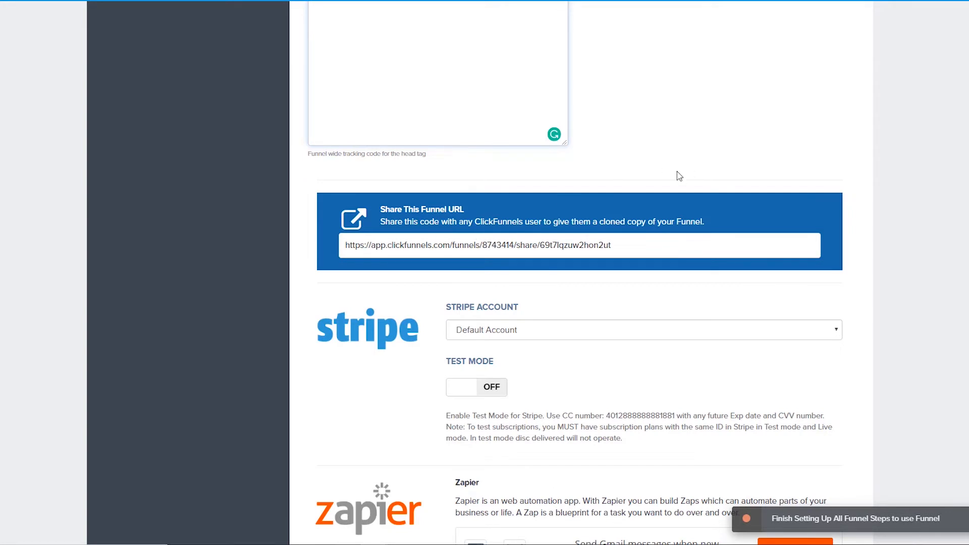
scroll(678, 176, down, 2)
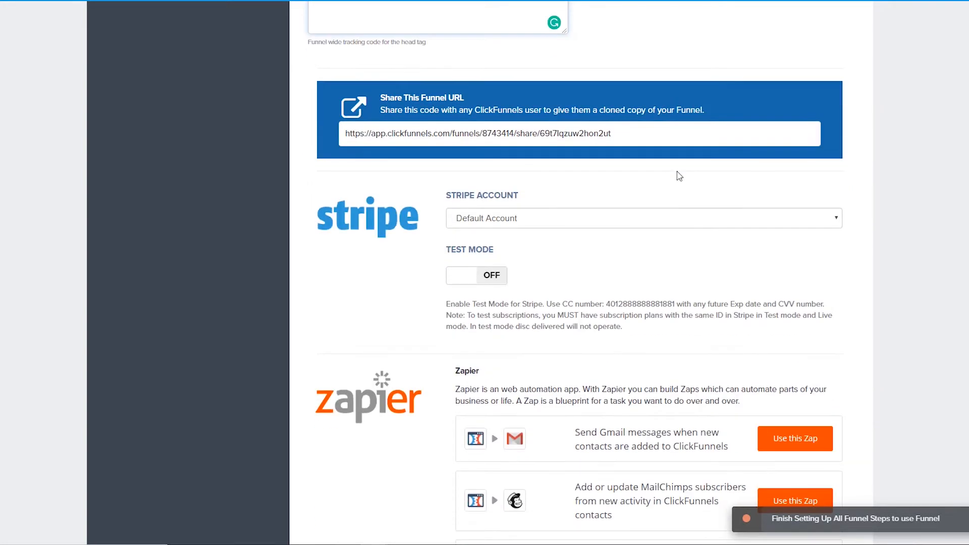
click(520, 220)
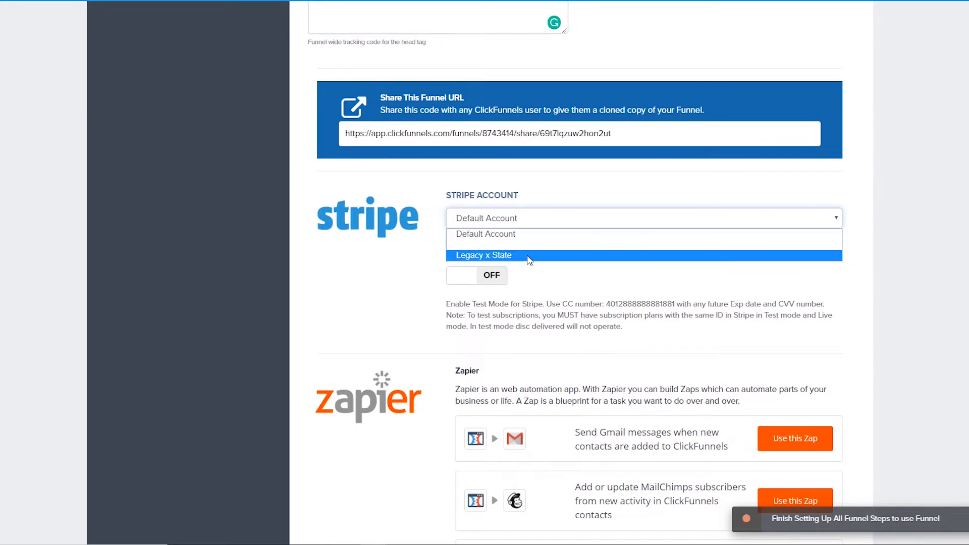
click(567, 224)
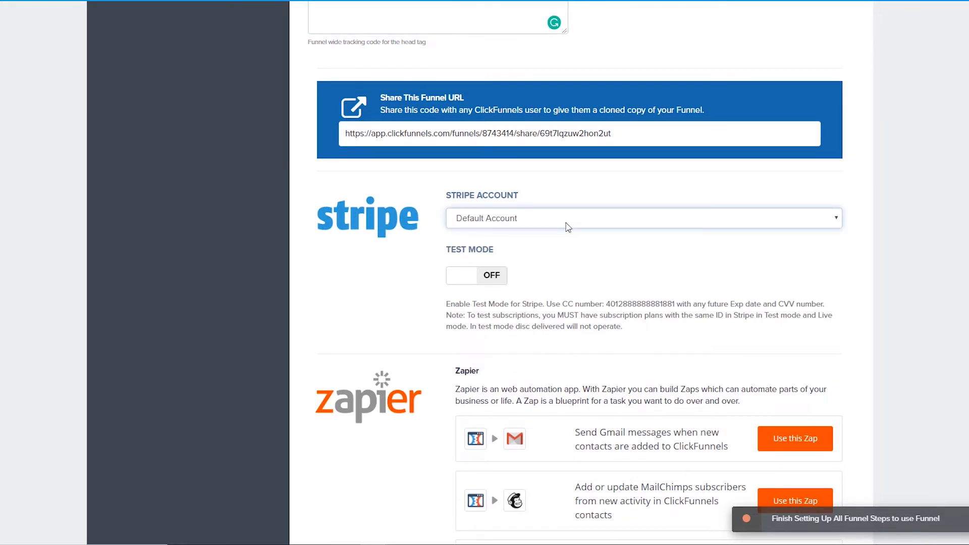
click(567, 224)
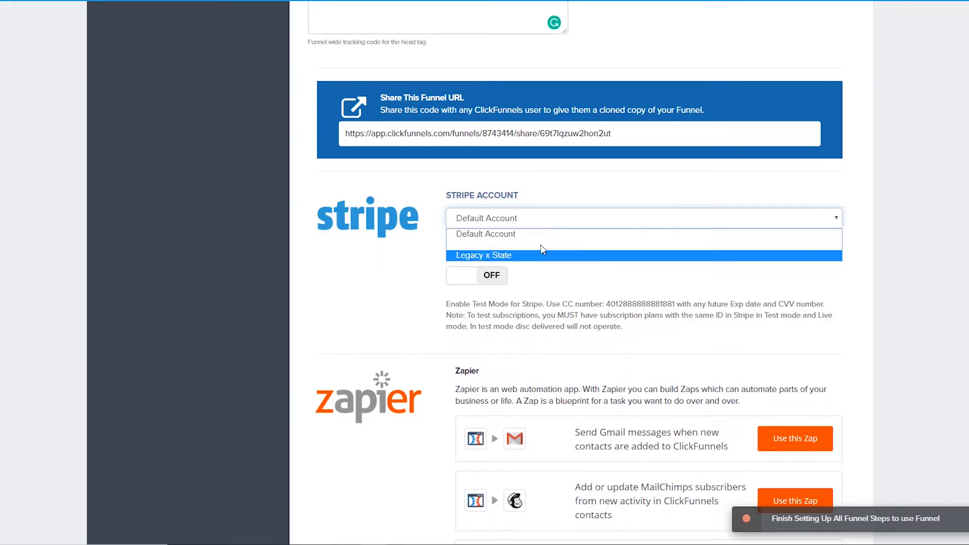
click(528, 235)
click(550, 221)
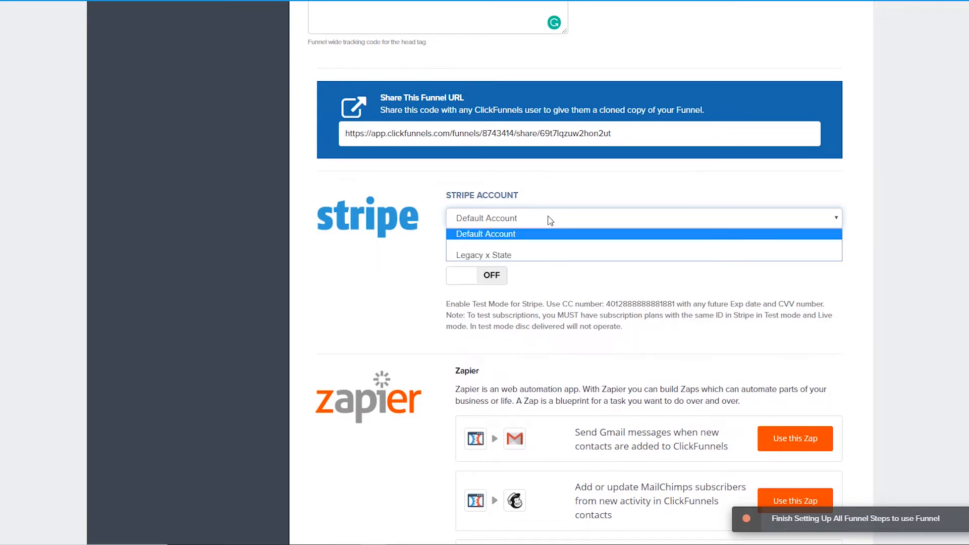
click(549, 220)
Try out Stripe's Test Mode by turning it on and back off, ending with it off
scroll(544, 191, down, 2)
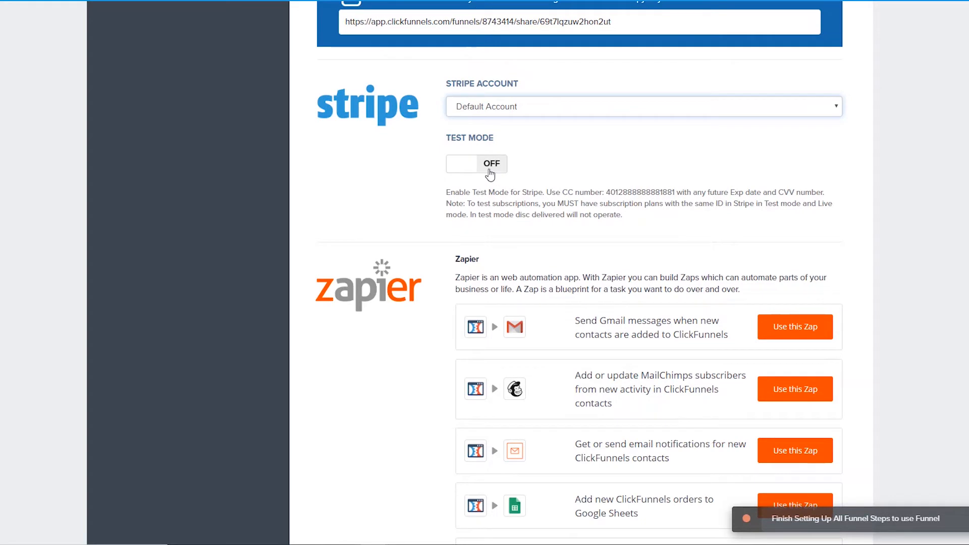
click(490, 172)
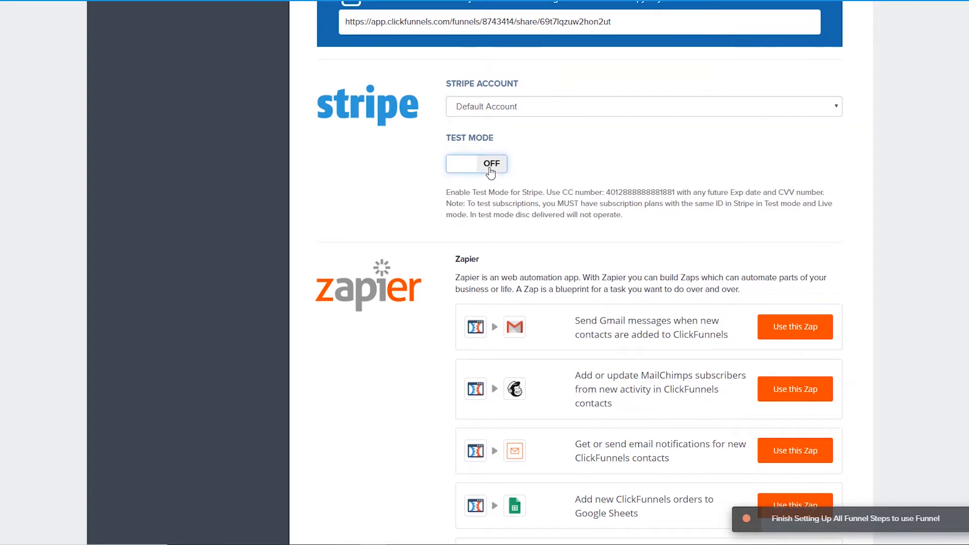
click(465, 169)
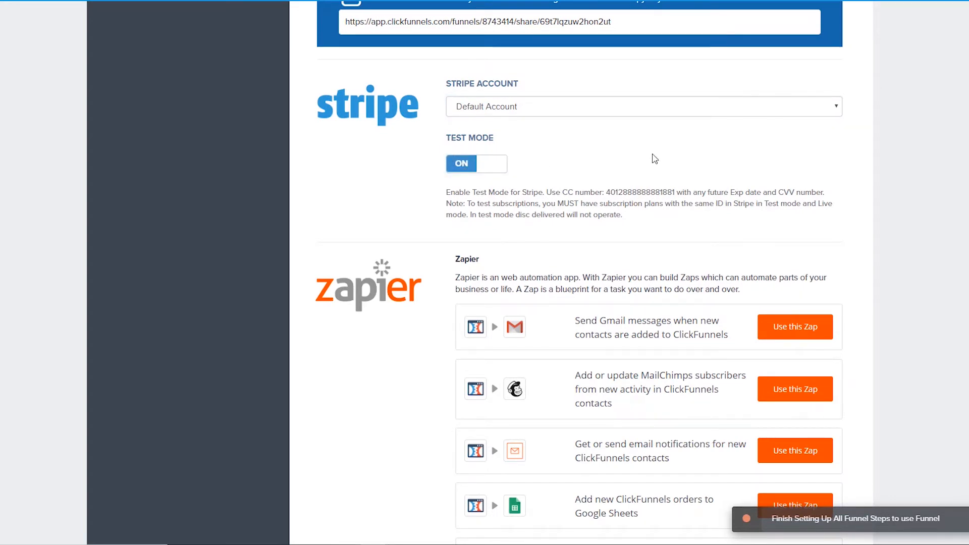
click(498, 168)
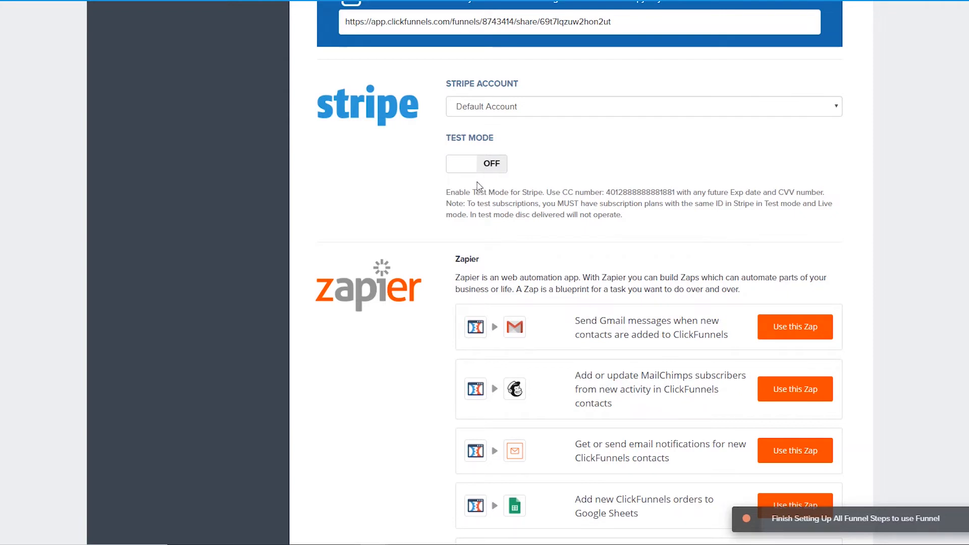
click(470, 172)
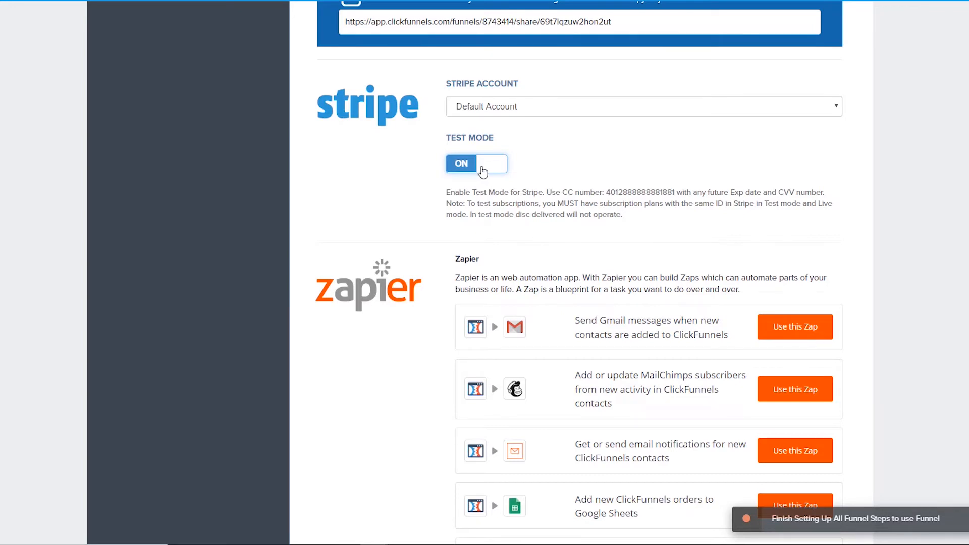
click(490, 169)
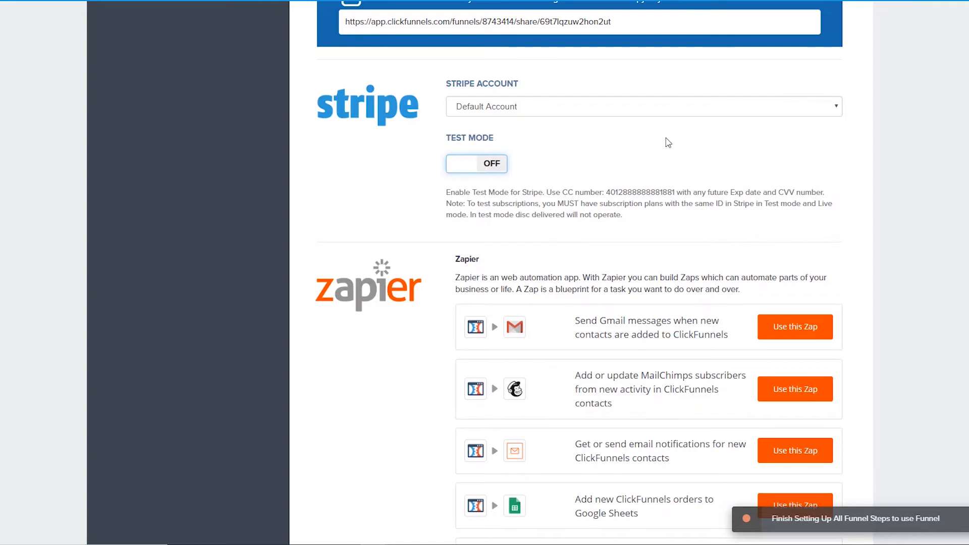
Look through the Zapier, webhook and third-party membership integrations offered in the funnel settings
scroll(668, 143, down, 5)
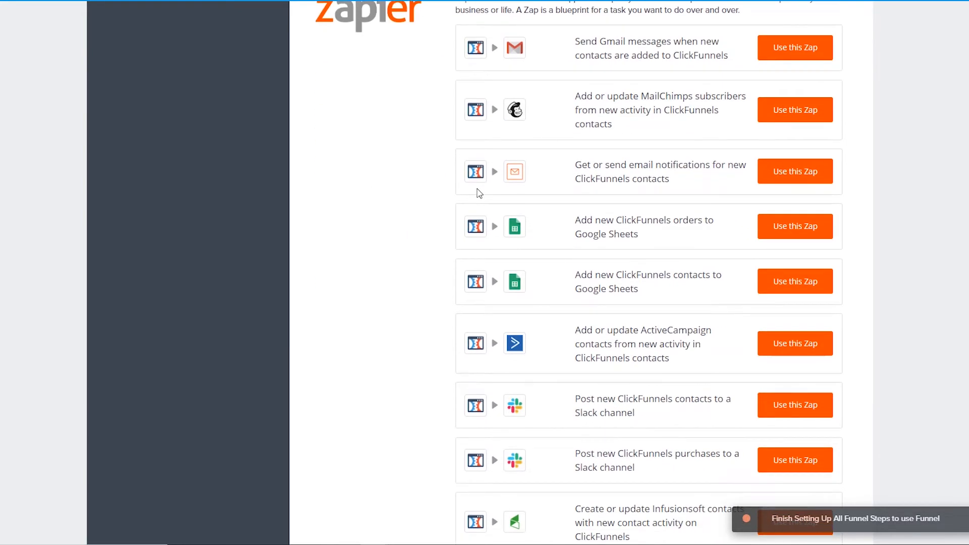
scroll(387, 157, down, 1)
scroll(388, 157, up, 3)
scroll(534, 181, down, 10)
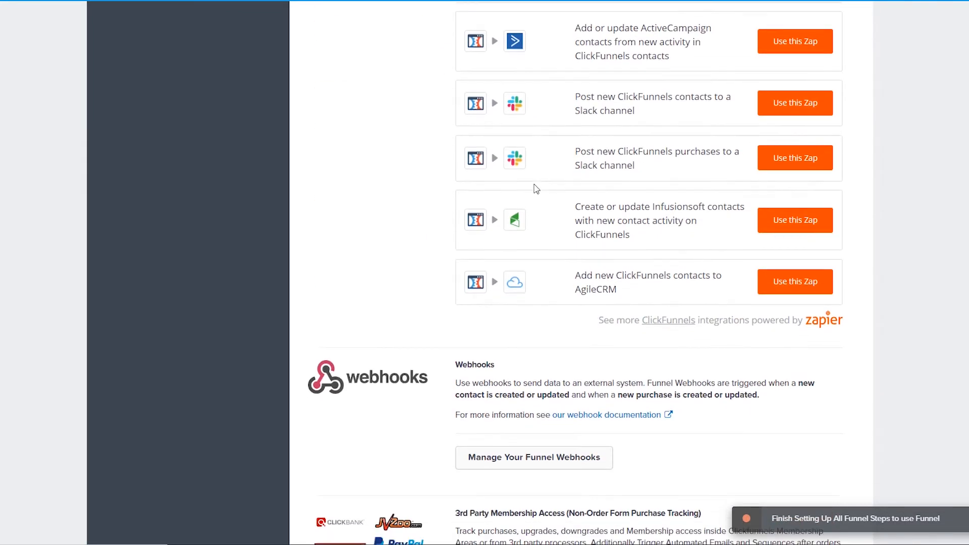
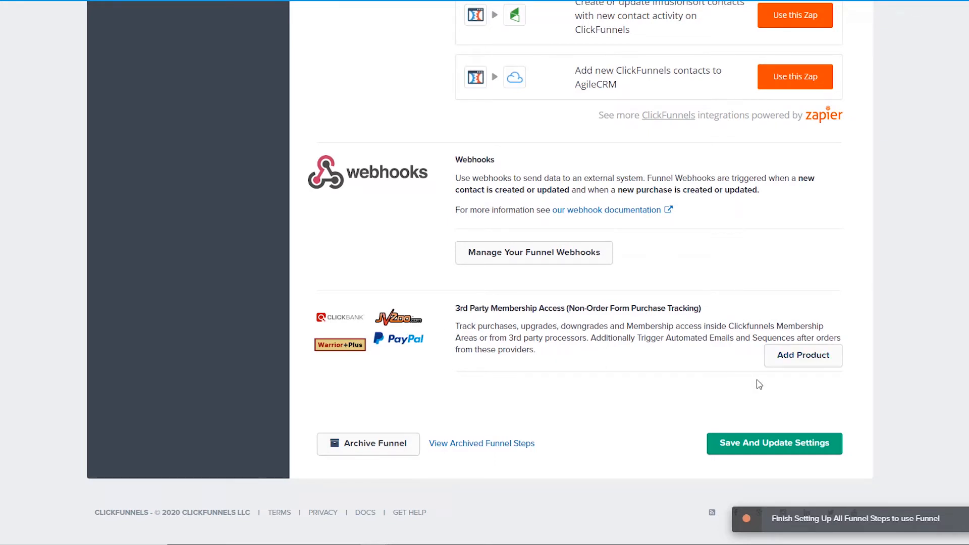
click(776, 447)
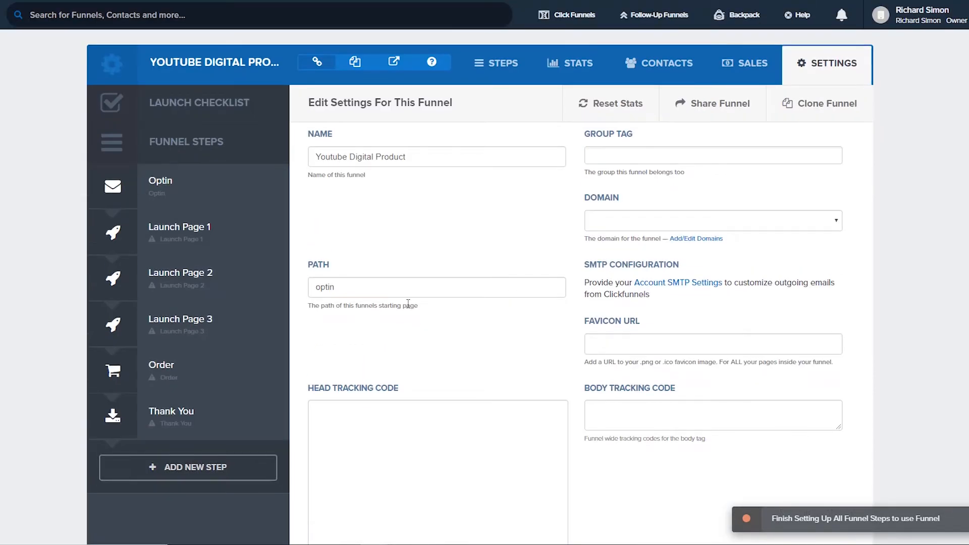
Try to give the funnel the group tag "Online Courses"
click(682, 153)
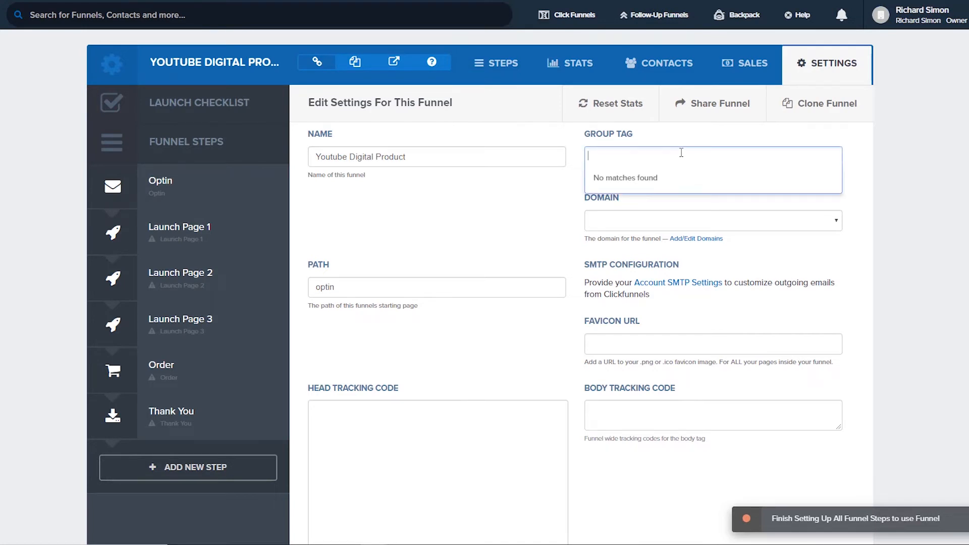
text(Online Courses)
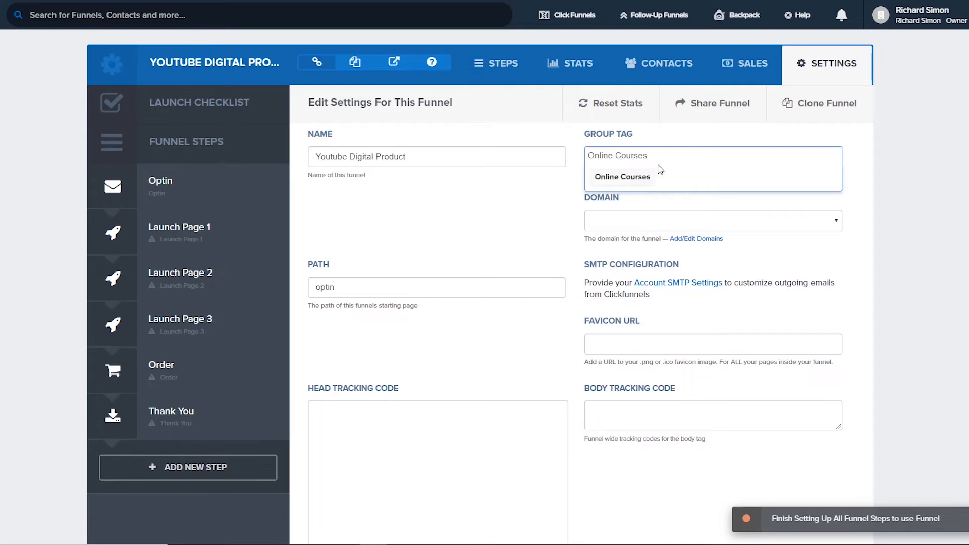
click(369, 147)
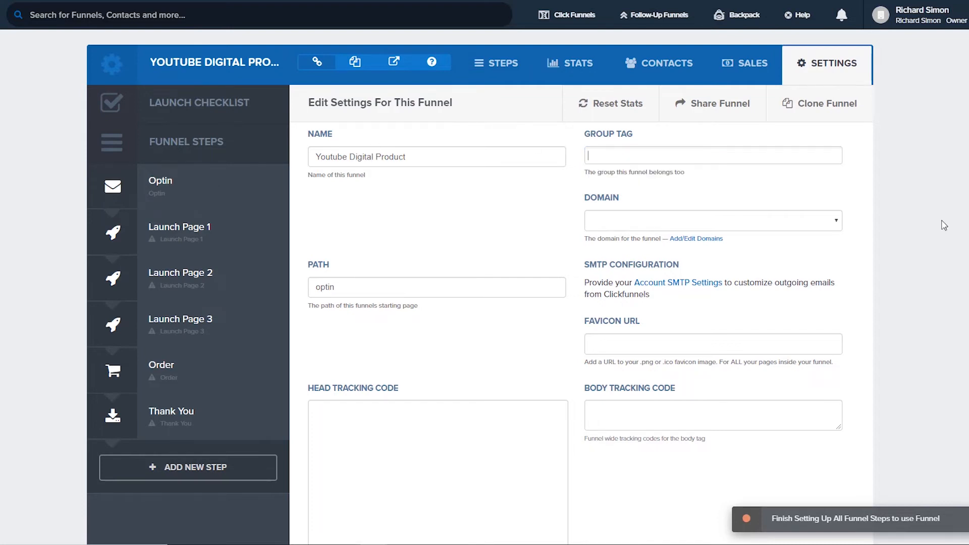
scroll(787, 401, down, 15)
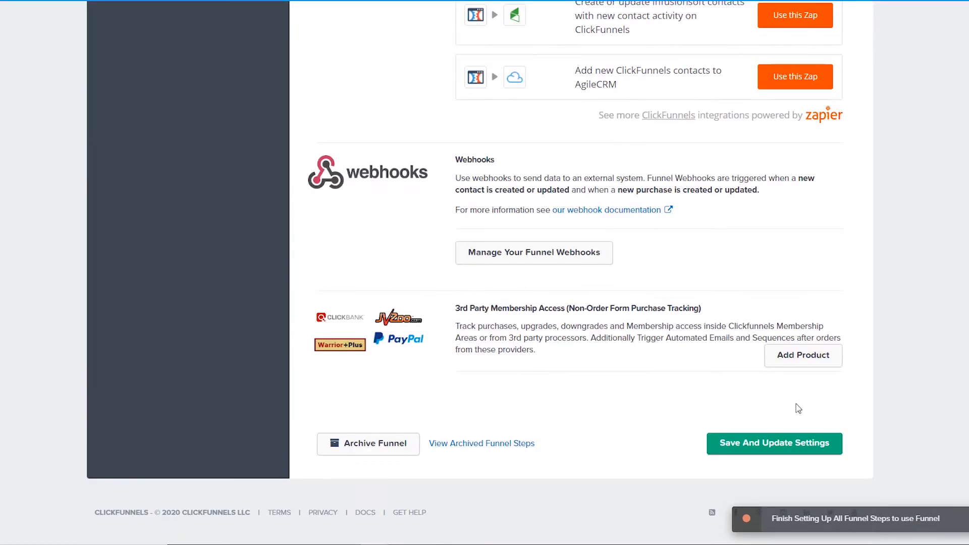
click(777, 443)
scroll(656, 167, down, 10)
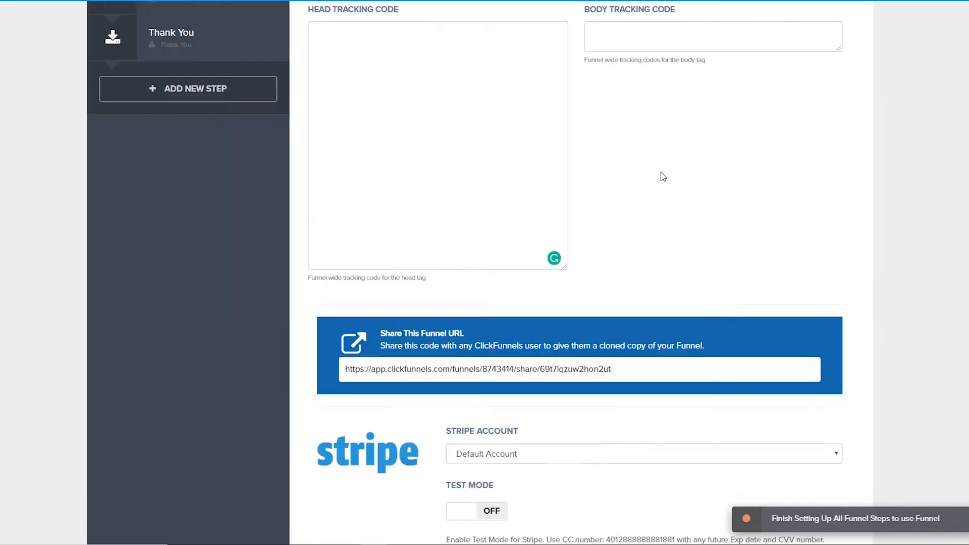
scroll(571, 357, up, 10)
scroll(581, 242, down, 4)
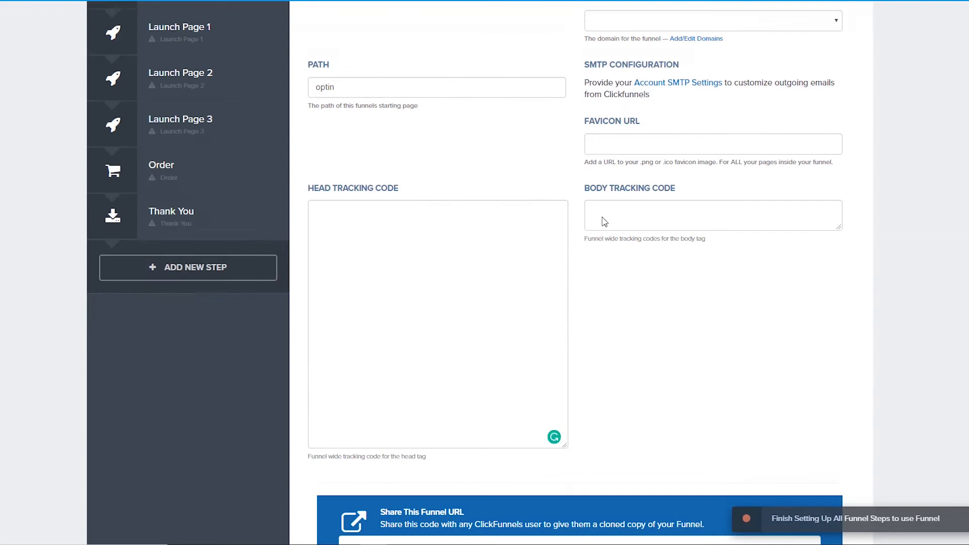
scroll(605, 222, up, 3)
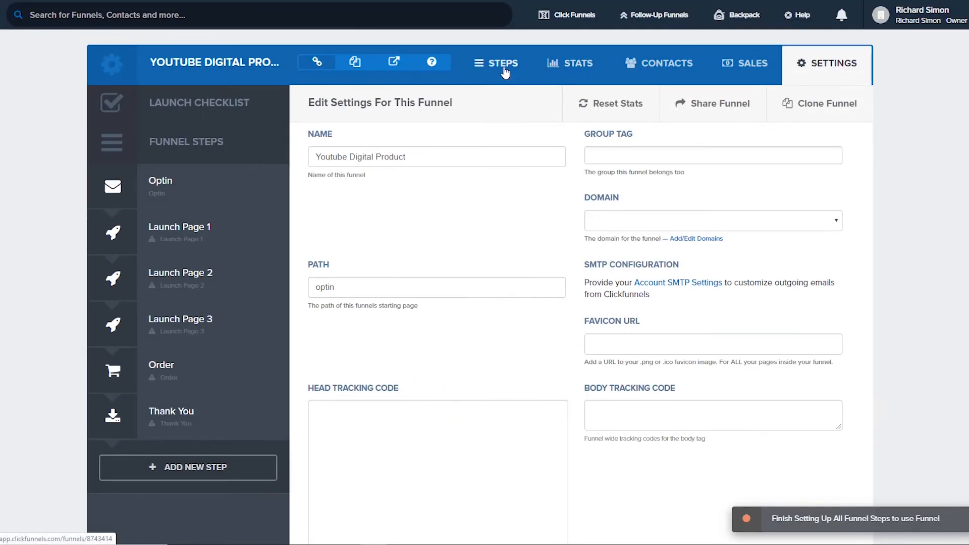
Try to replace the Optin funnel step's path with "optin" and update the step
click(504, 69)
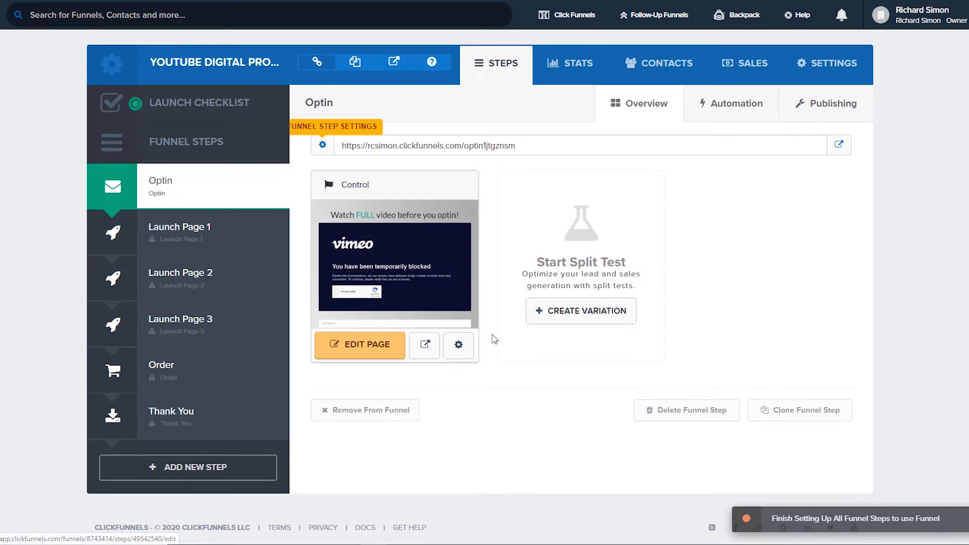
click(323, 146)
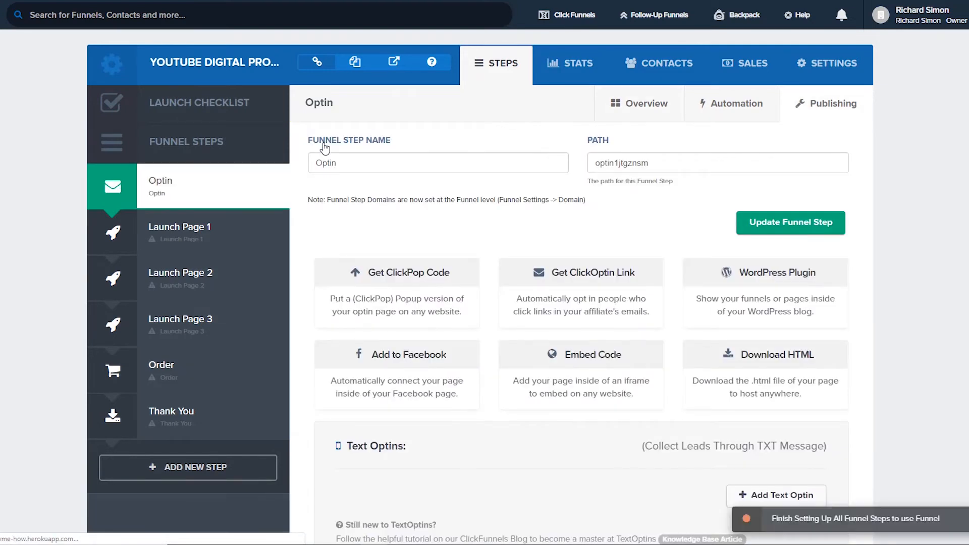
double_click(639, 163)
text(optin)
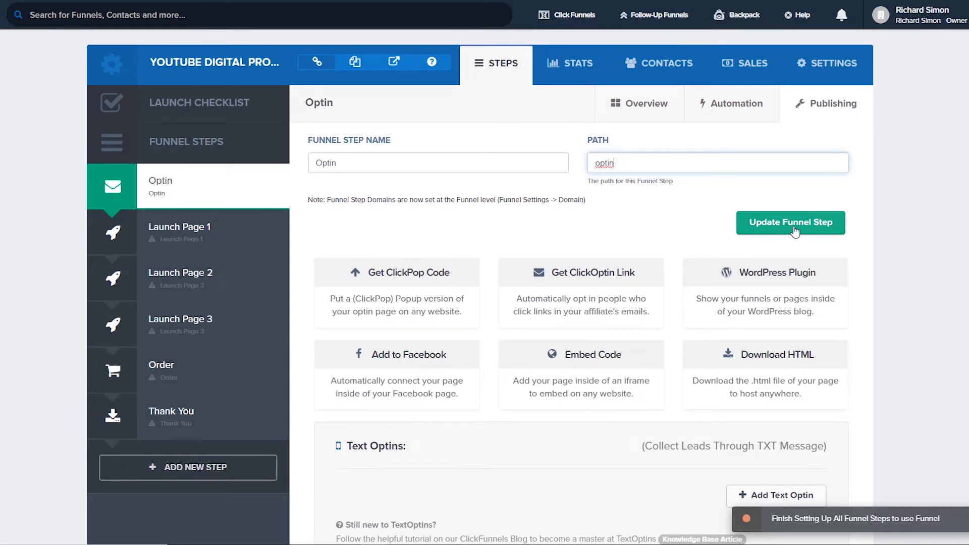
click(792, 227)
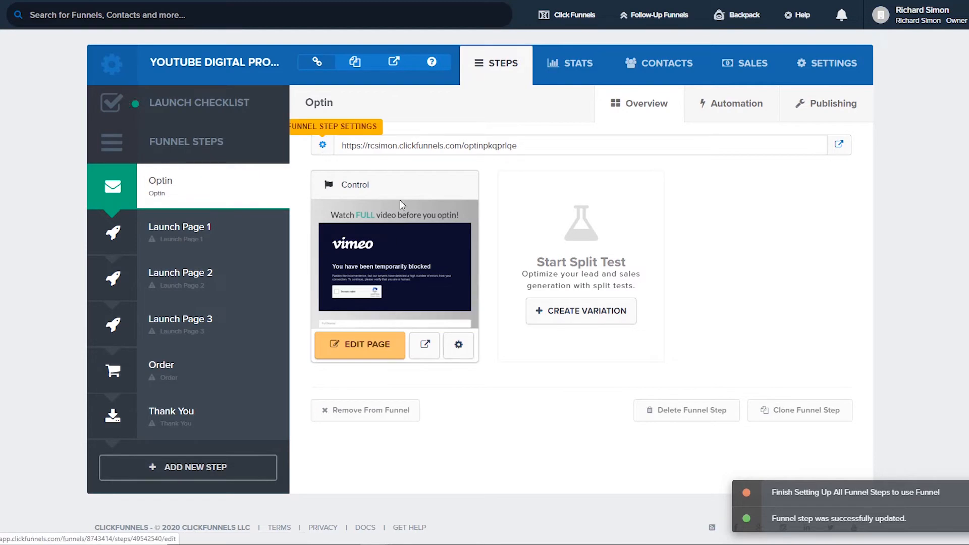
Give the Optin control page the path "optin" in its page settings and update the page
click(459, 345)
key(Tab)
key(End)
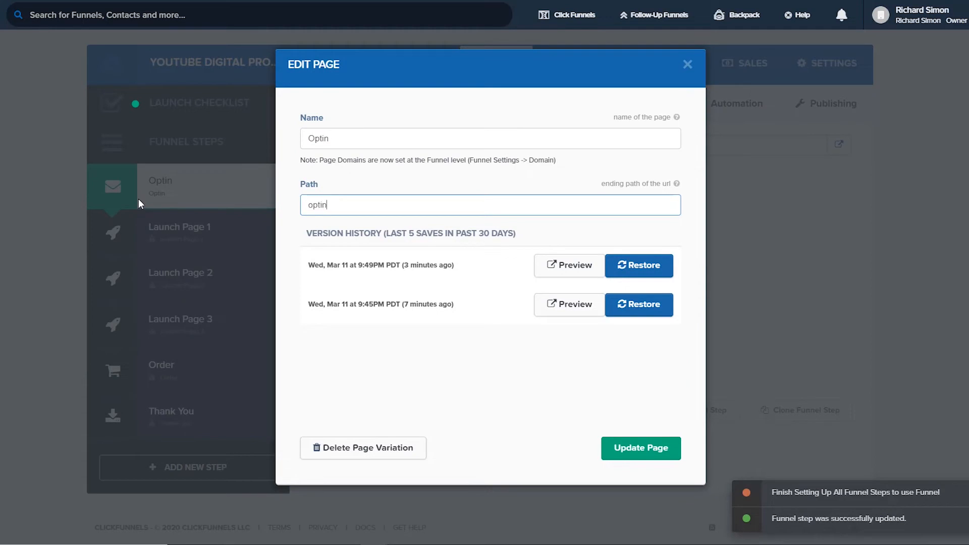
click(643, 449)
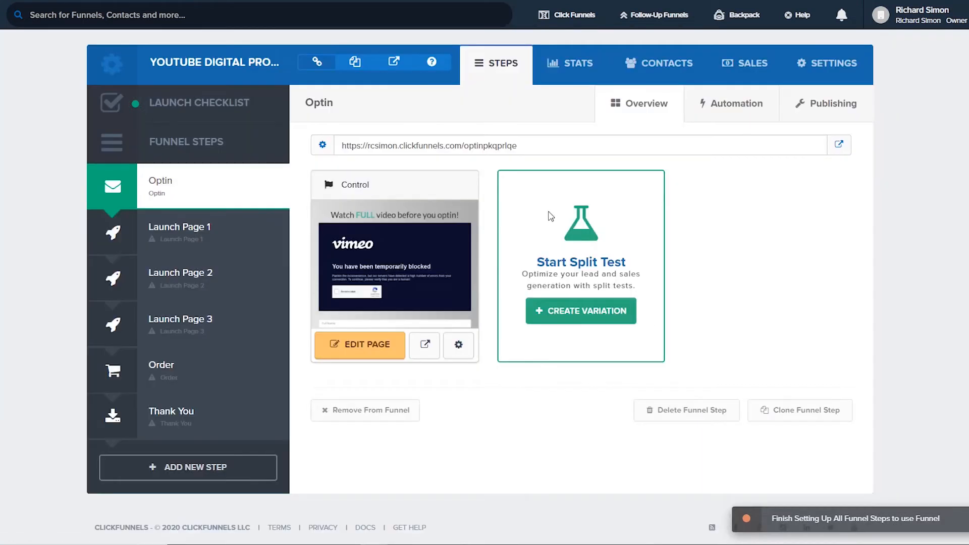
Set the funnel's path to "optin" in the funnel settings and save them
click(824, 69)
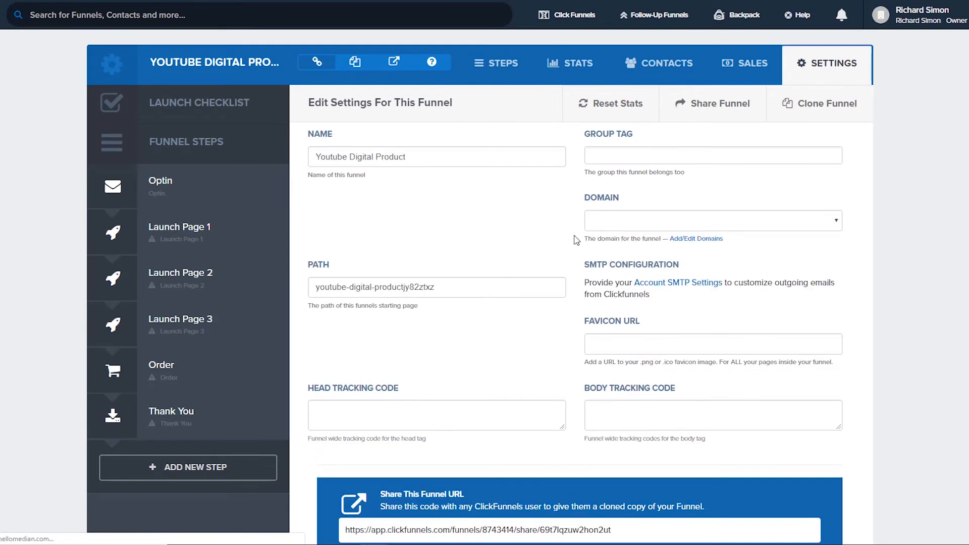
triple_click(448, 278)
text(optin)
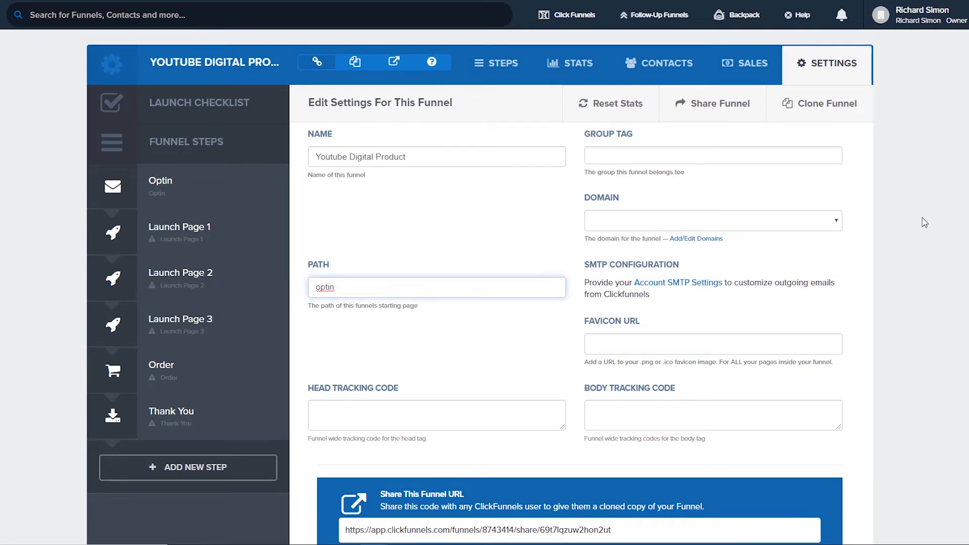
scroll(924, 222, down, 15)
click(774, 444)
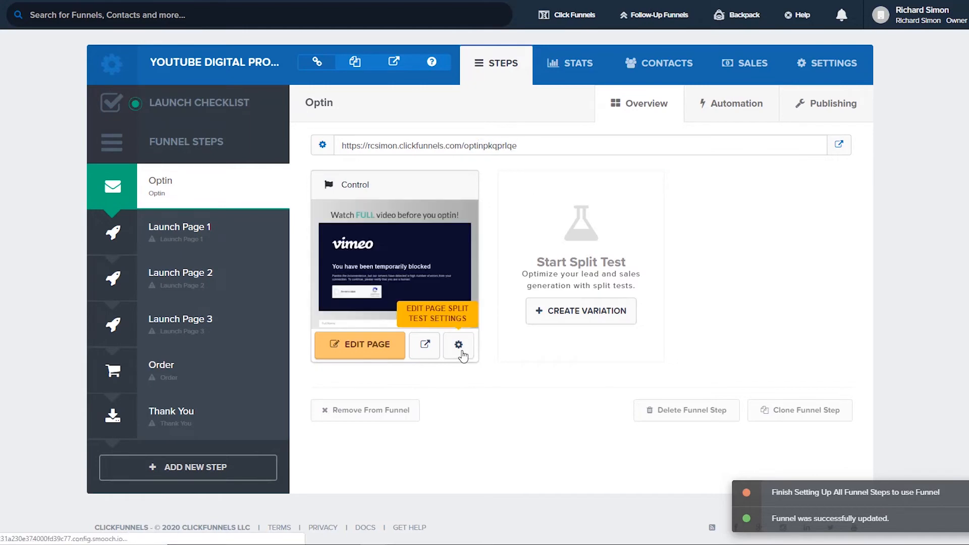
Set the Optin funnel step's path to "optin1" and update the step
click(458, 345)
click(687, 64)
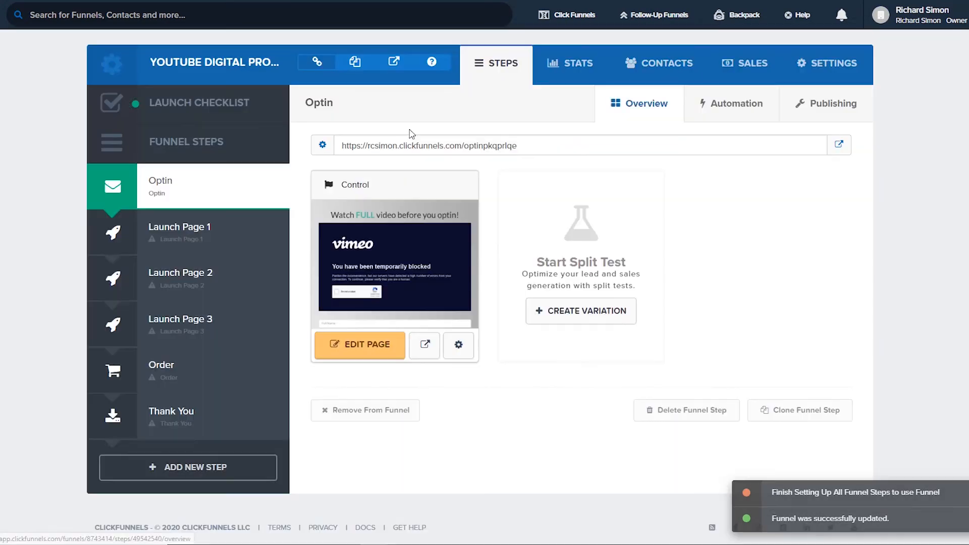
click(323, 145)
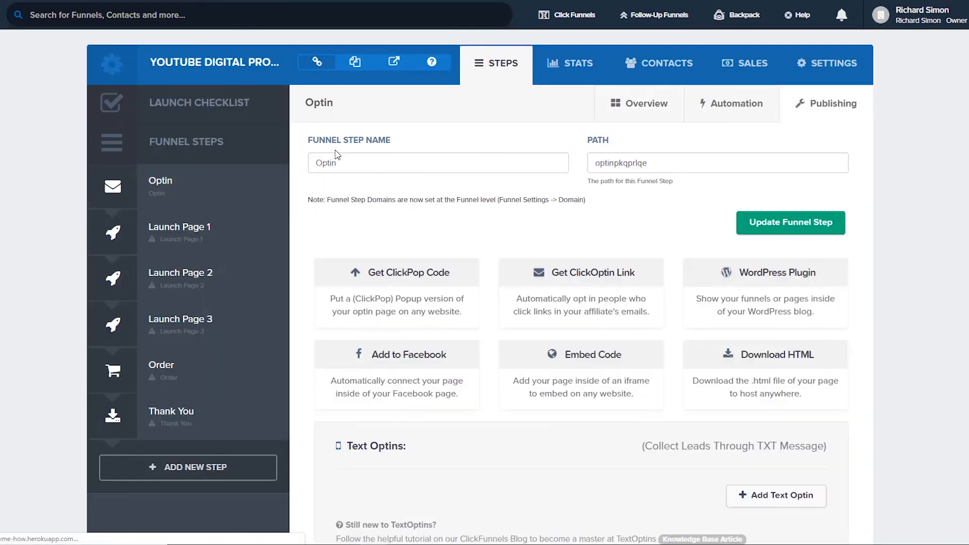
drag(647, 163, 614, 162)
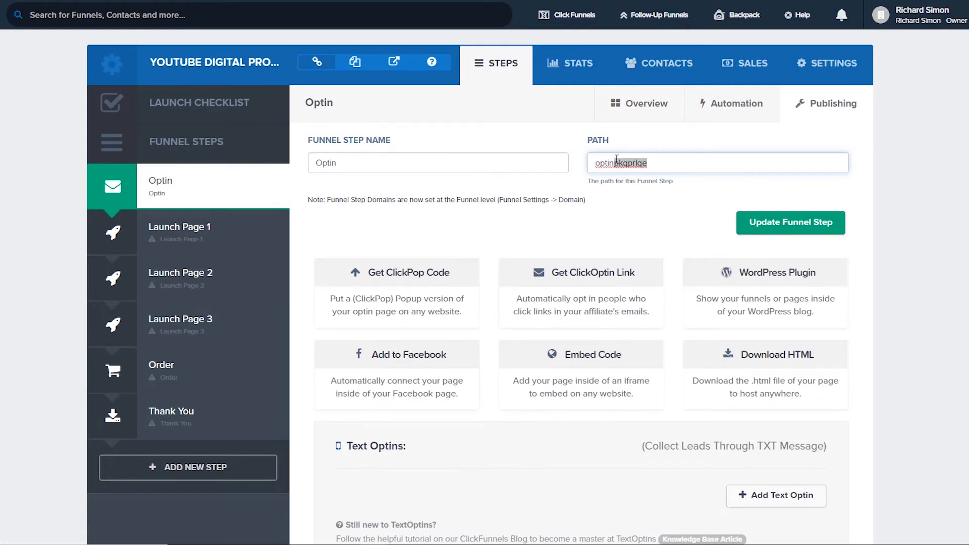
text(1)
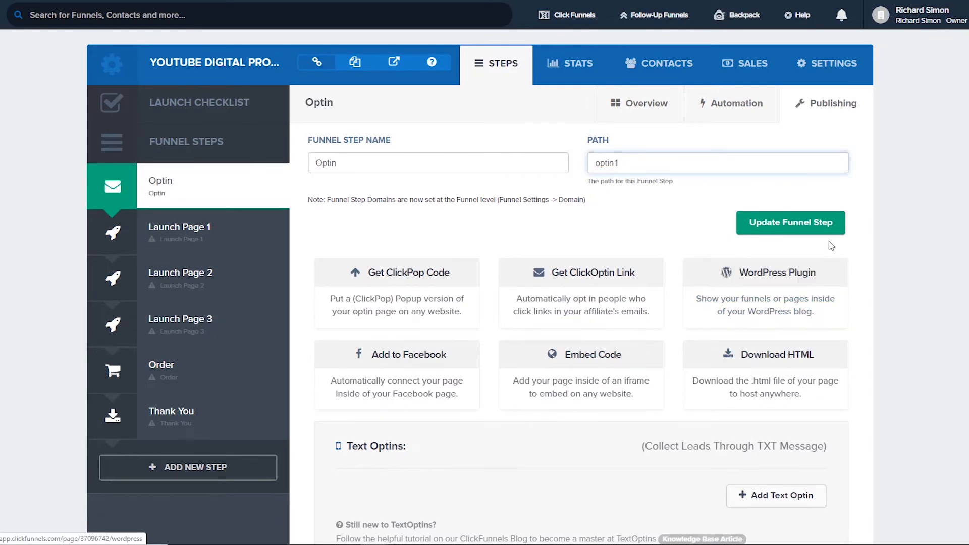
click(791, 222)
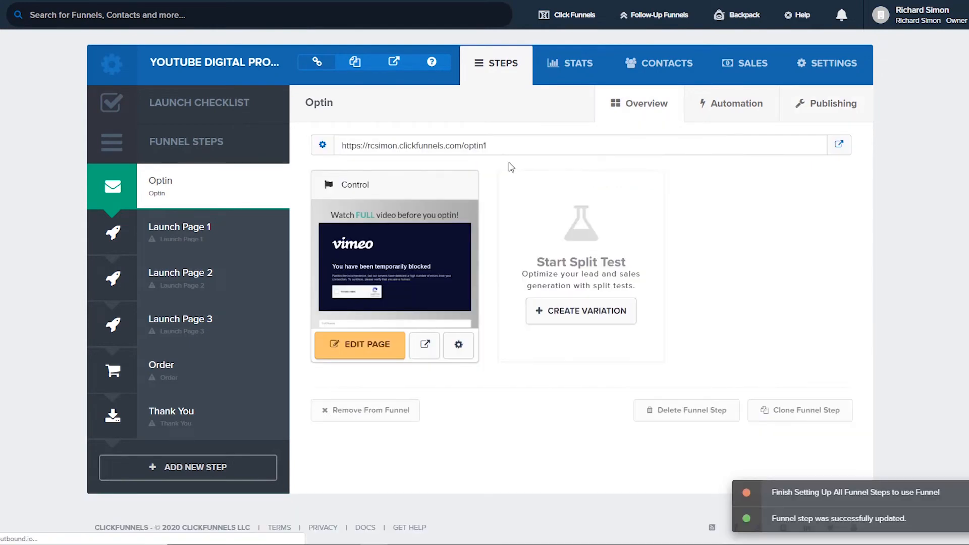
Open the live Optin page from its URL and check the layout and form, playing and pausing the video
drag(486, 145, 340, 145)
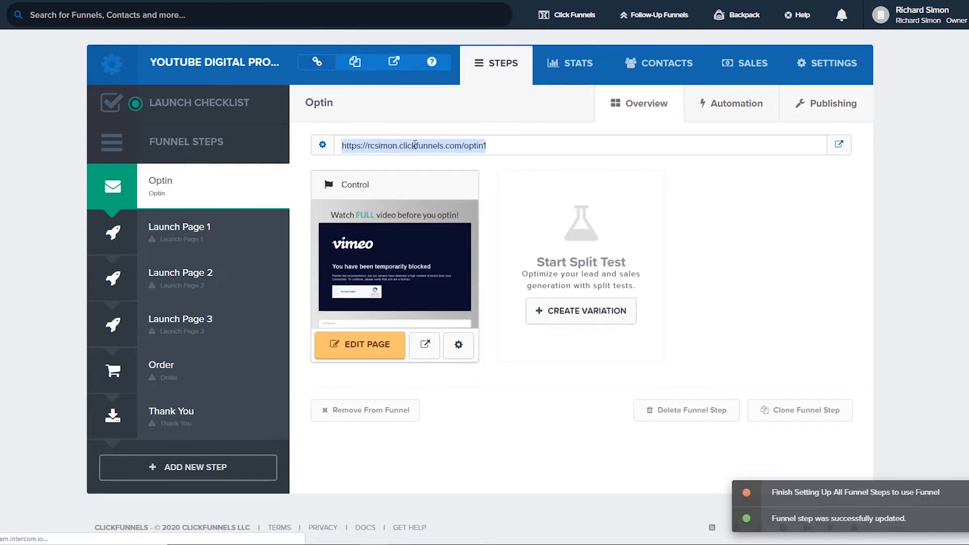
click(524, 148)
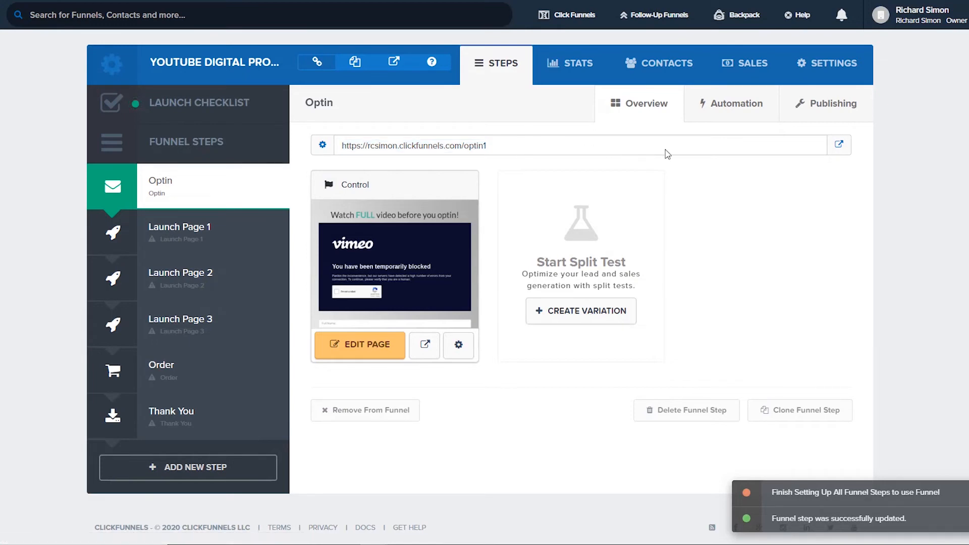
click(839, 145)
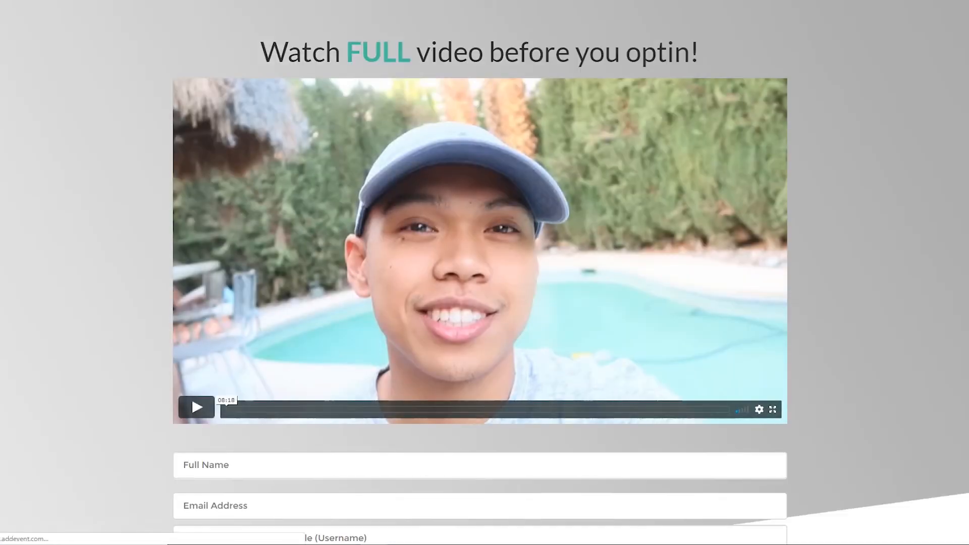
scroll(124, 154, down, 5)
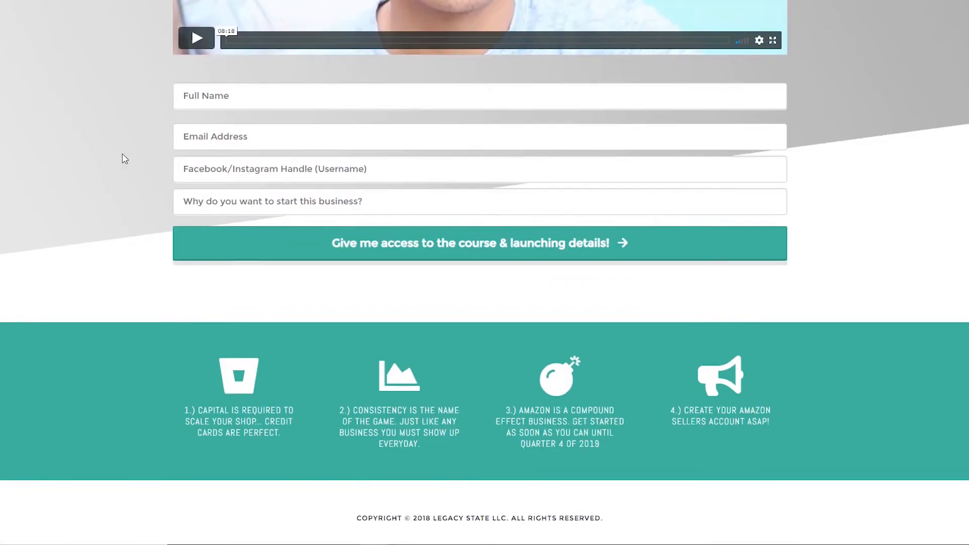
scroll(124, 158, up, 5)
click(483, 211)
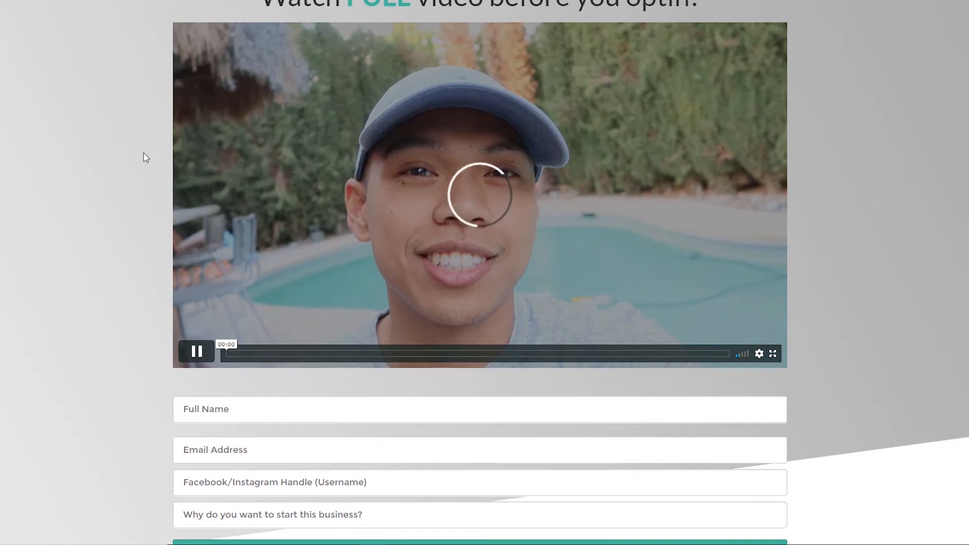
scroll(188, 256, down, 5)
scroll(456, 268, up, 6)
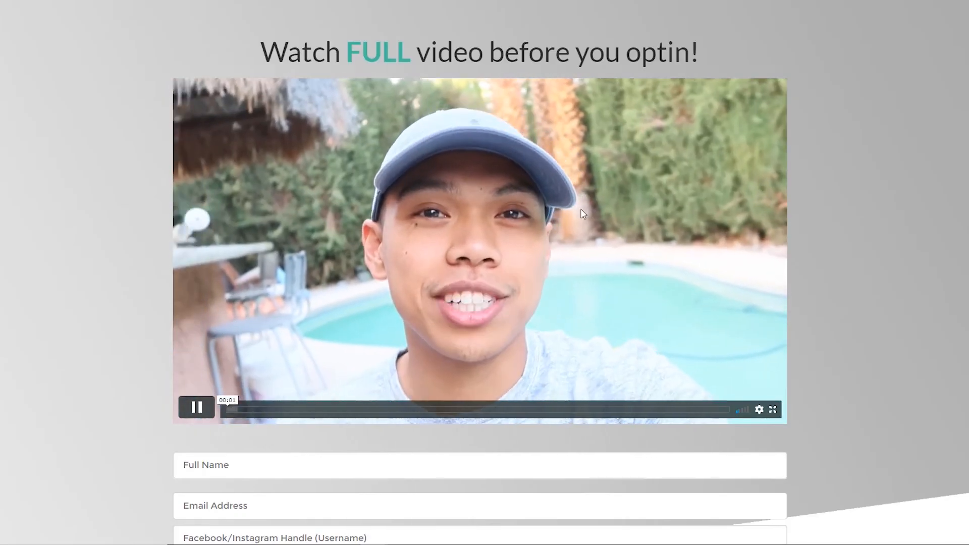
click(493, 211)
scroll(162, 180, down, 6)
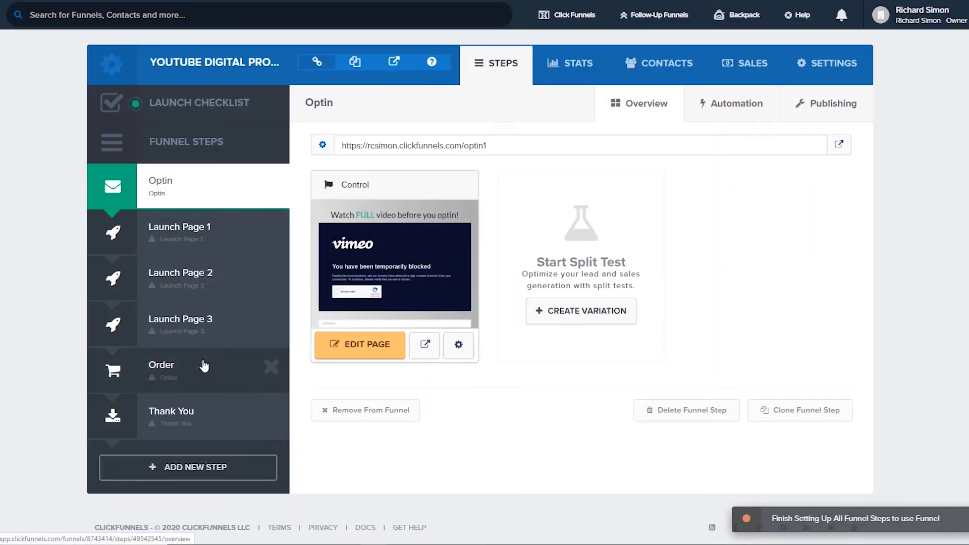
Choose the "Wabash Two Step - Order Form" template for the funnel's Order step
click(171, 378)
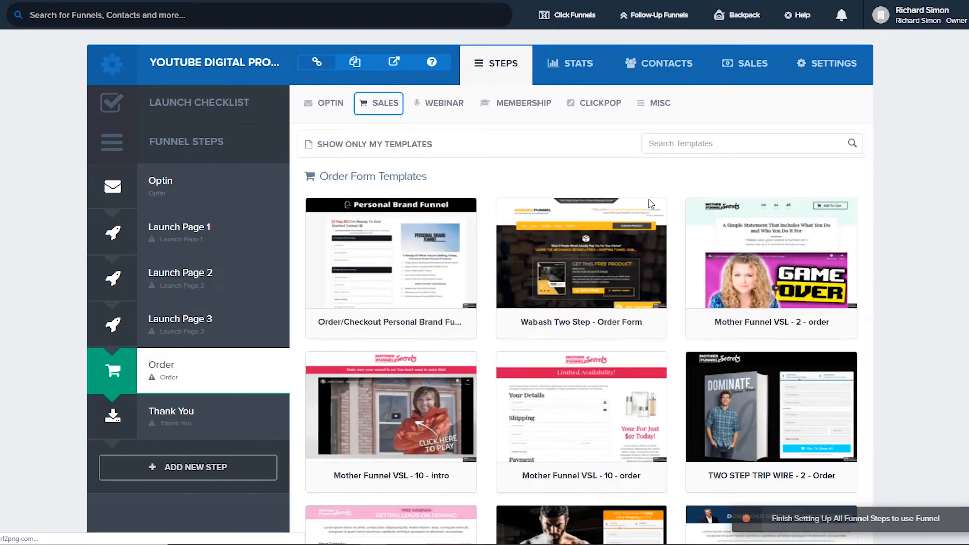
scroll(790, 188, down, 2)
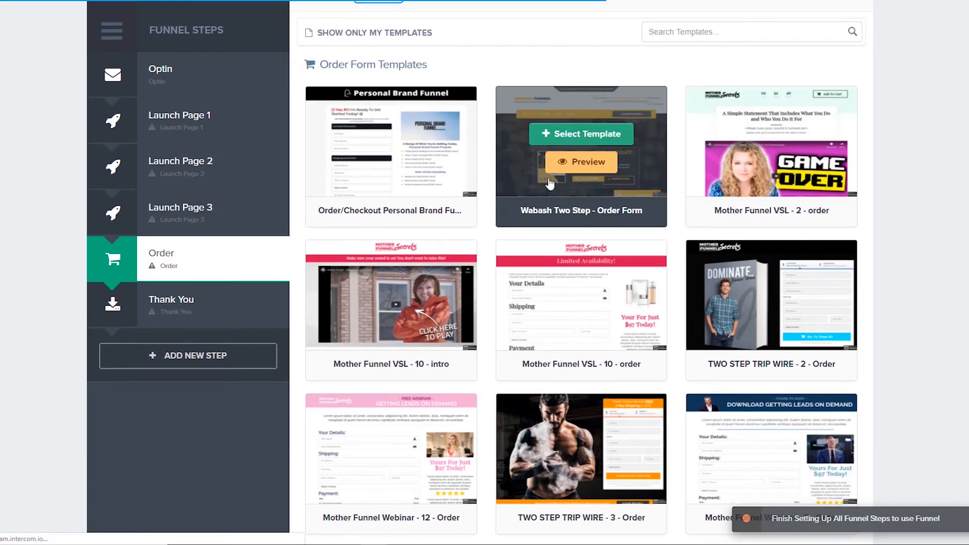
click(583, 135)
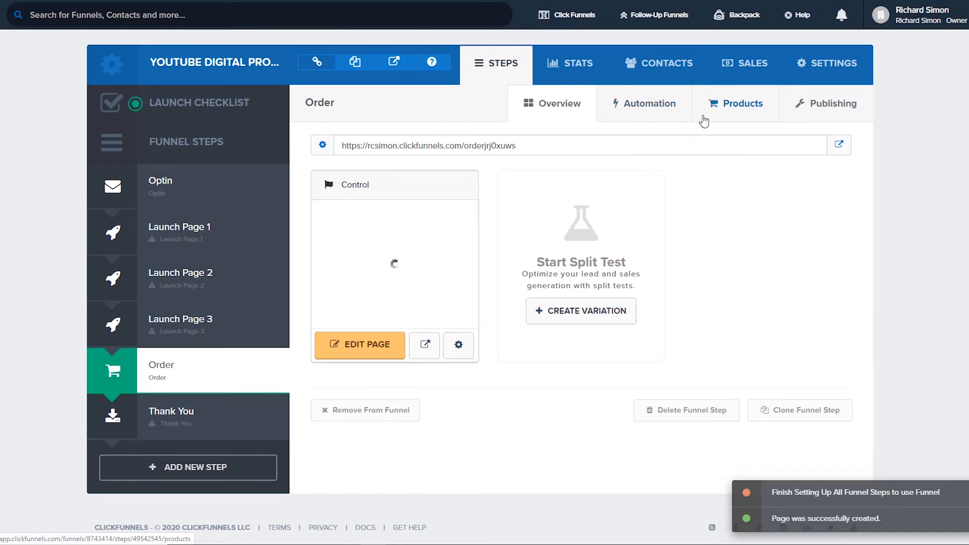
Open the products of the funnel's Order step and start adding a new product
click(199, 187)
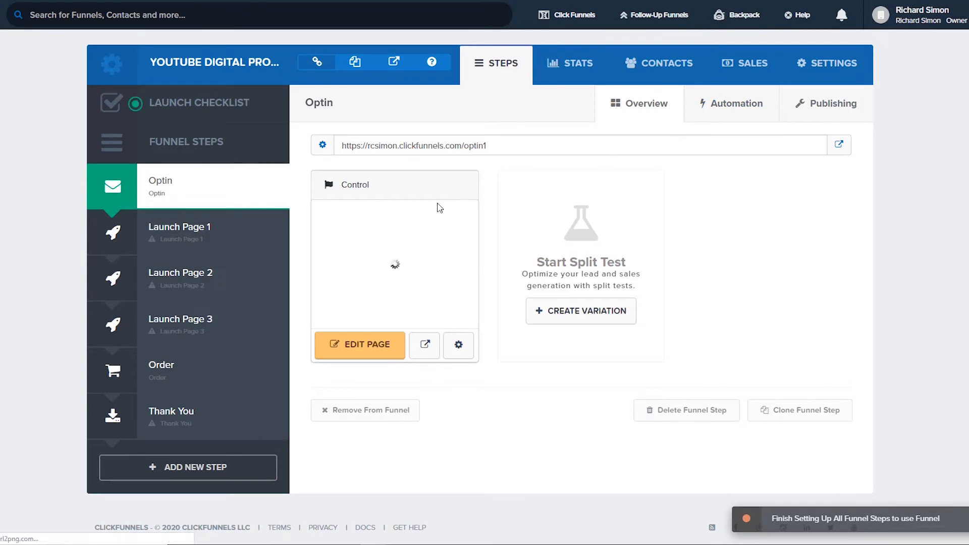
click(177, 379)
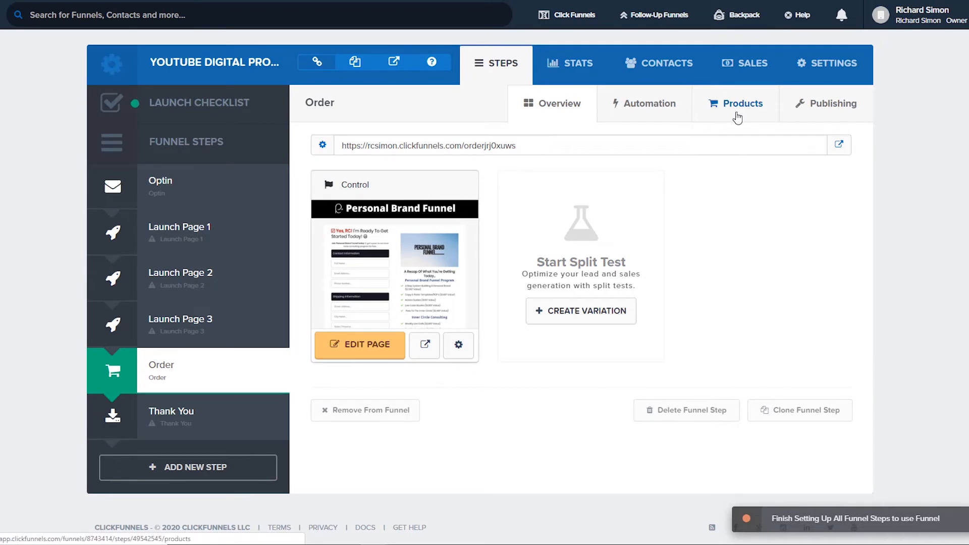
click(738, 117)
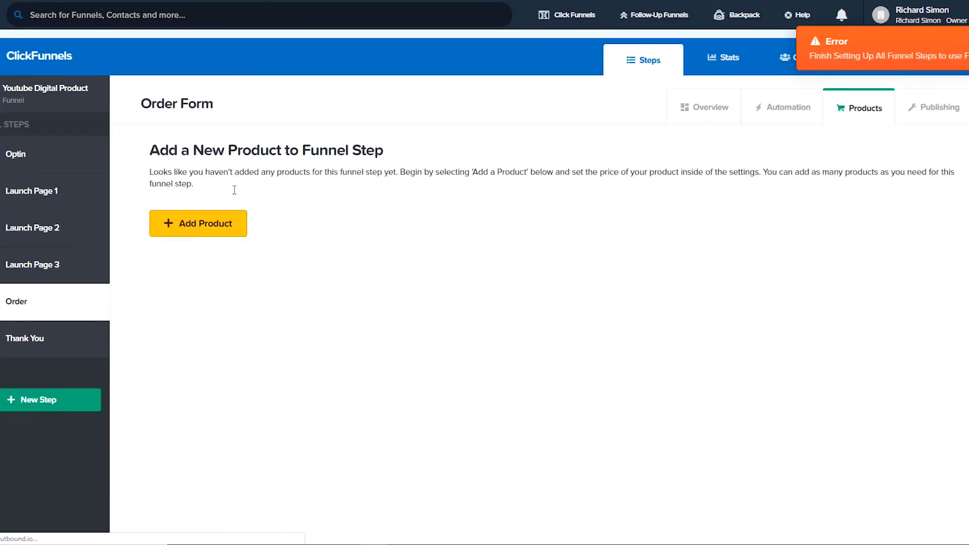
click(212, 227)
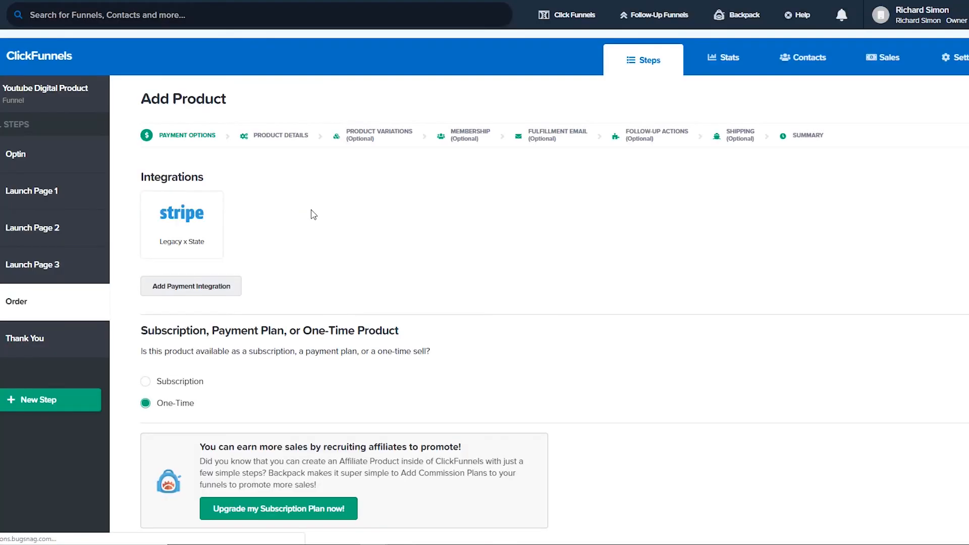
Select the Stripe payment integration for the one-time product and save its payment options
scroll(342, 202, down, 1)
scroll(343, 202, down, 1)
scroll(256, 174, up, 2)
click(175, 162)
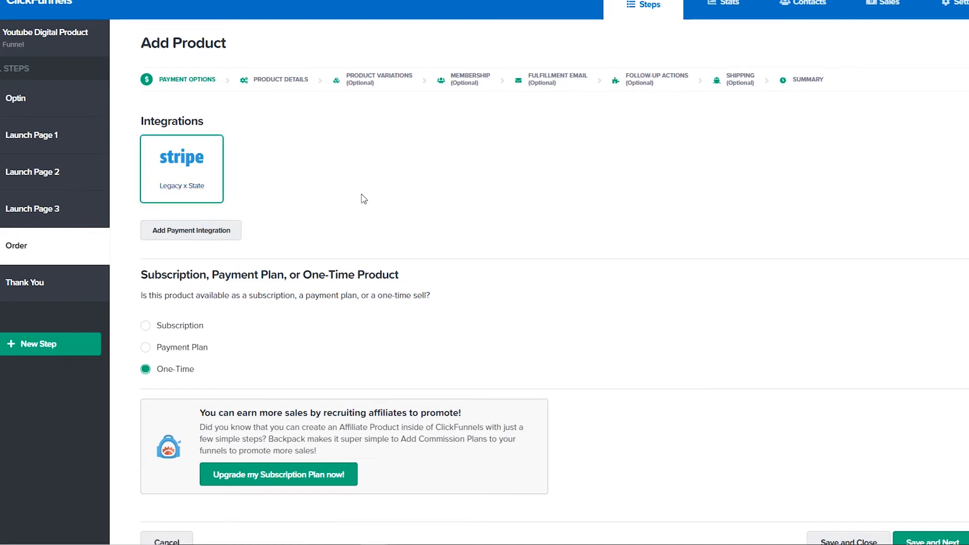
scroll(249, 321, down, 1)
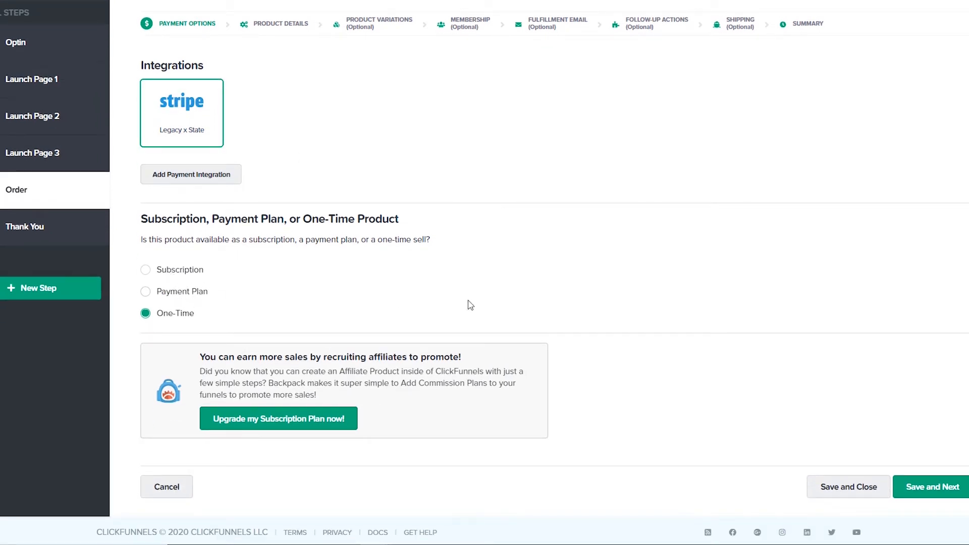
click(934, 488)
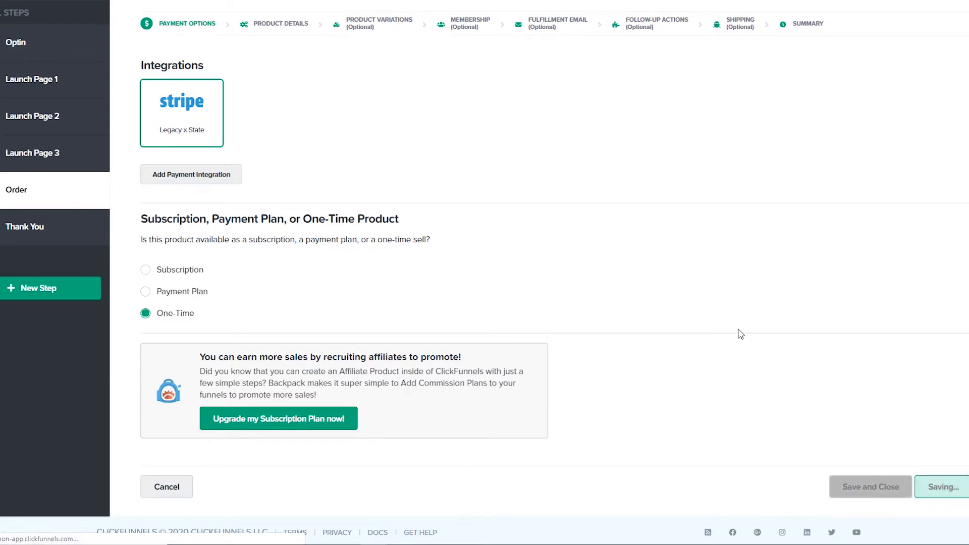
Name the product "Digital Product 7 Figure Mastermind" and set its price to 1997 USD
scroll(456, 224, down, 2)
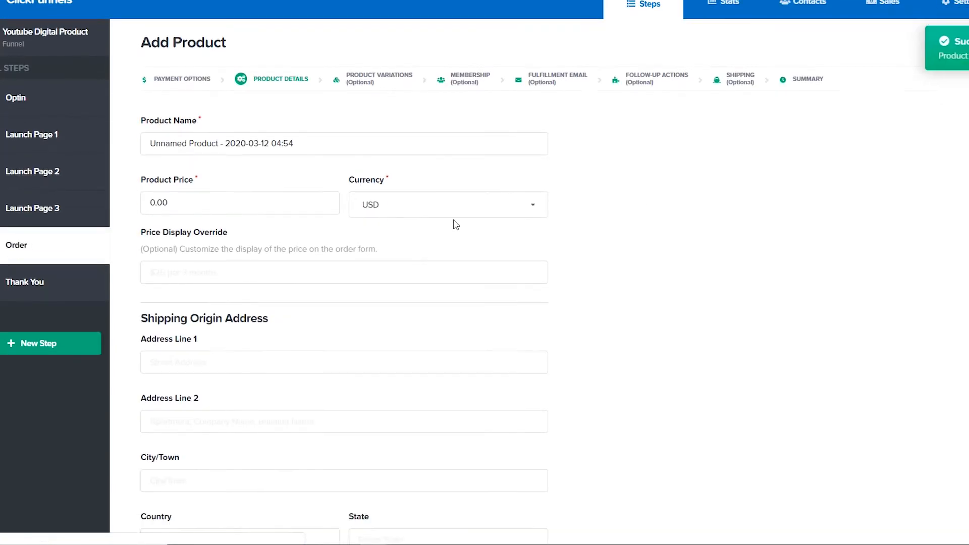
drag(295, 89, 145, 89)
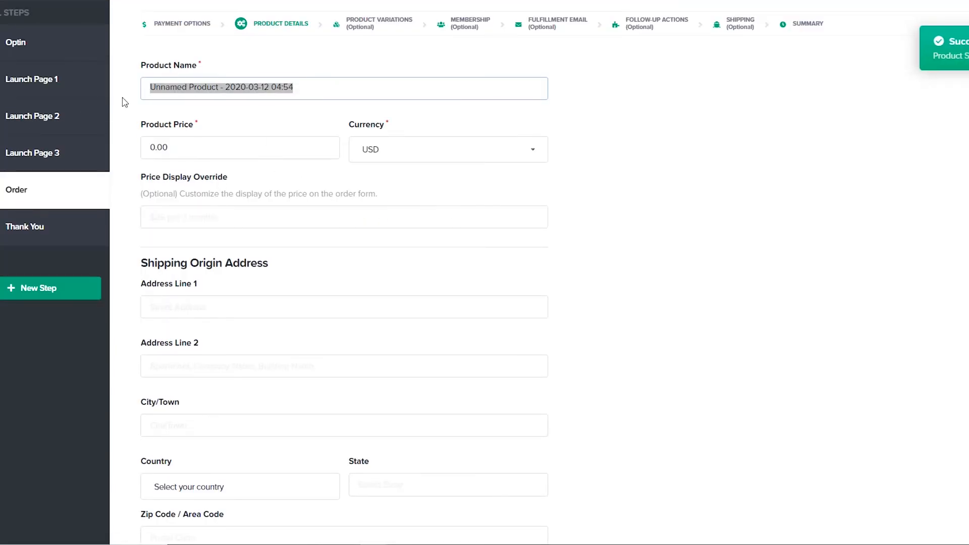
text(Digital Product 7 Figure Mast)
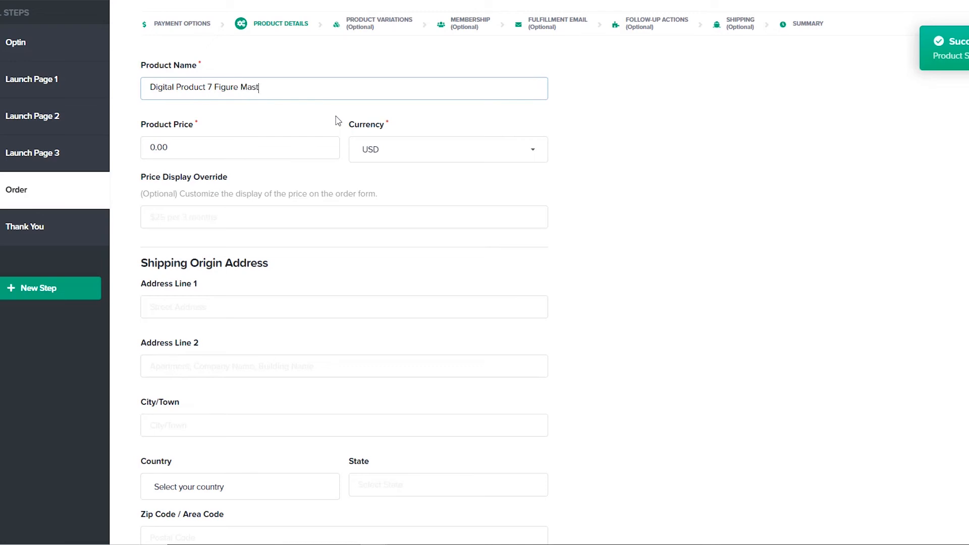
key(Tab)
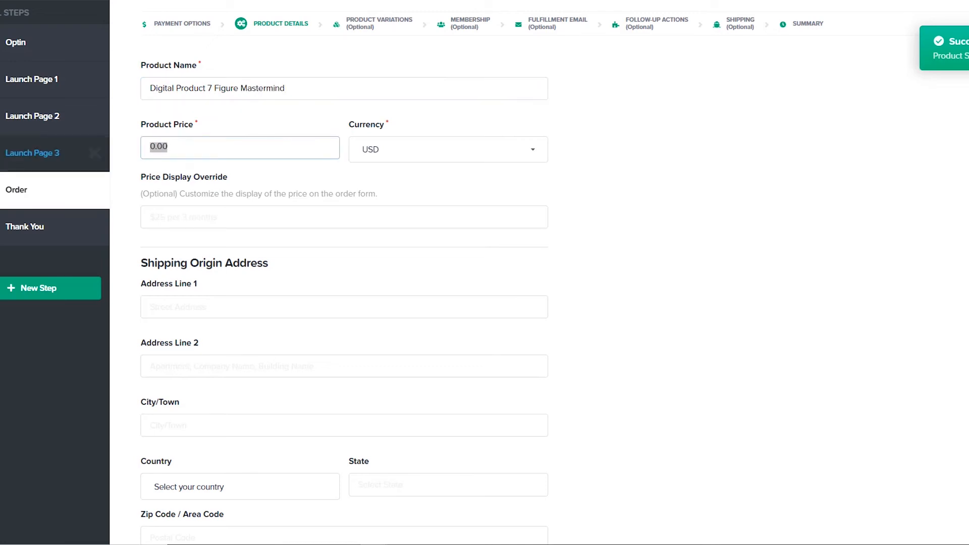
key(Tab)
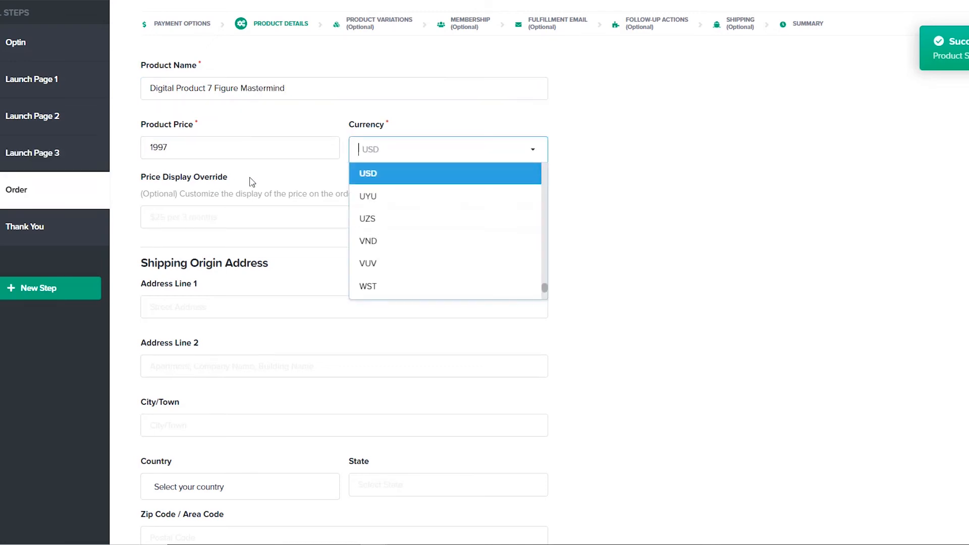
click(374, 177)
Go through the shipping origin, bump product and inventory limit options and save the product details
scroll(623, 182, down, 3)
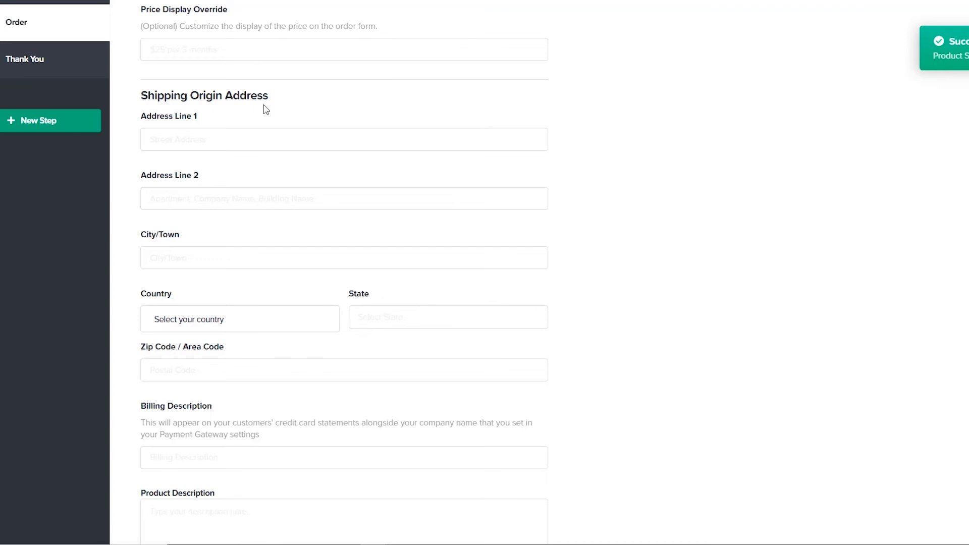
scroll(275, 114, down, 8)
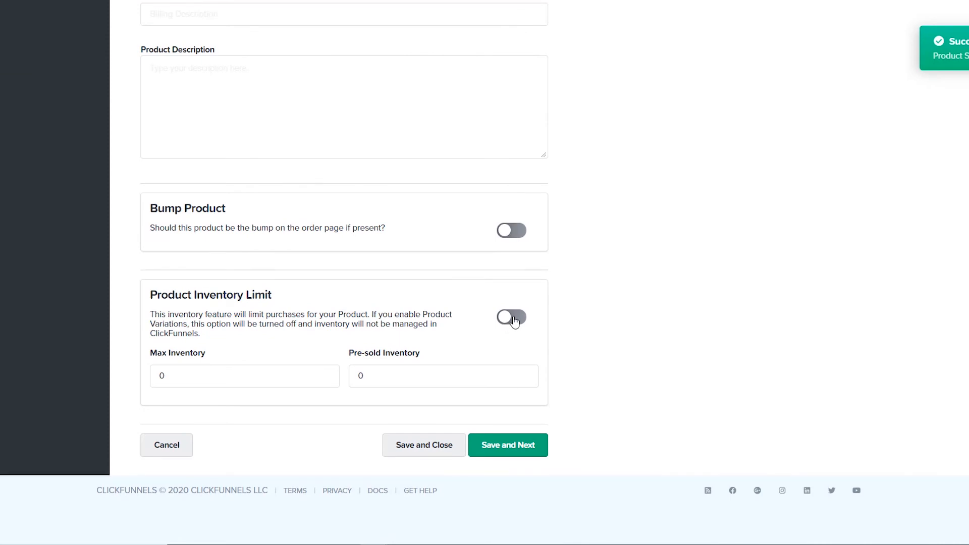
drag(189, 383, 135, 377)
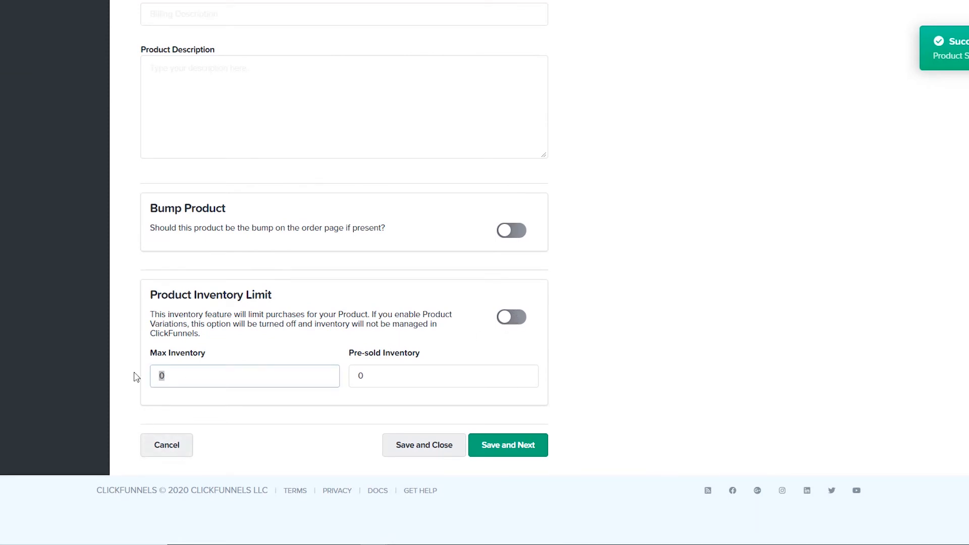
click(514, 319)
click(508, 445)
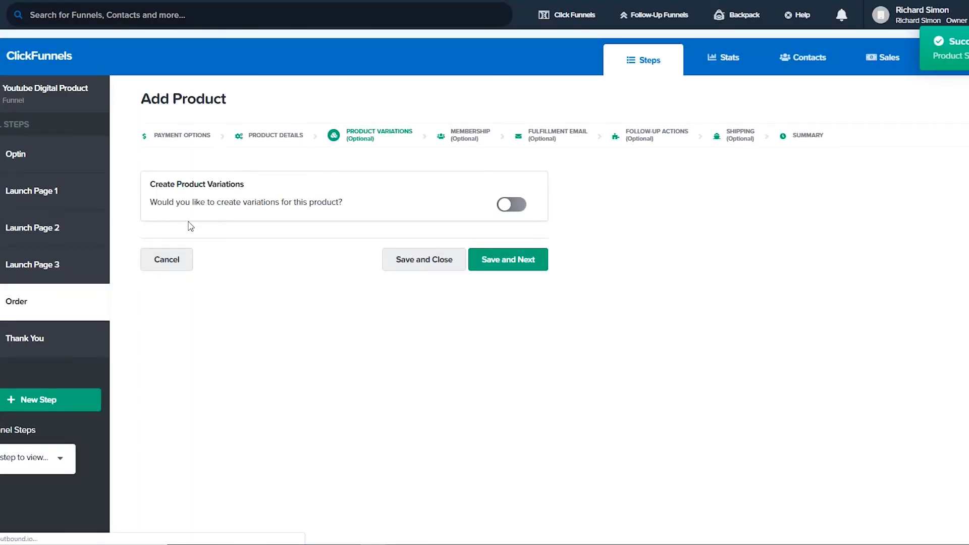
Look over the product variation attributes, turn variations back off and save the variations stage
click(505, 205)
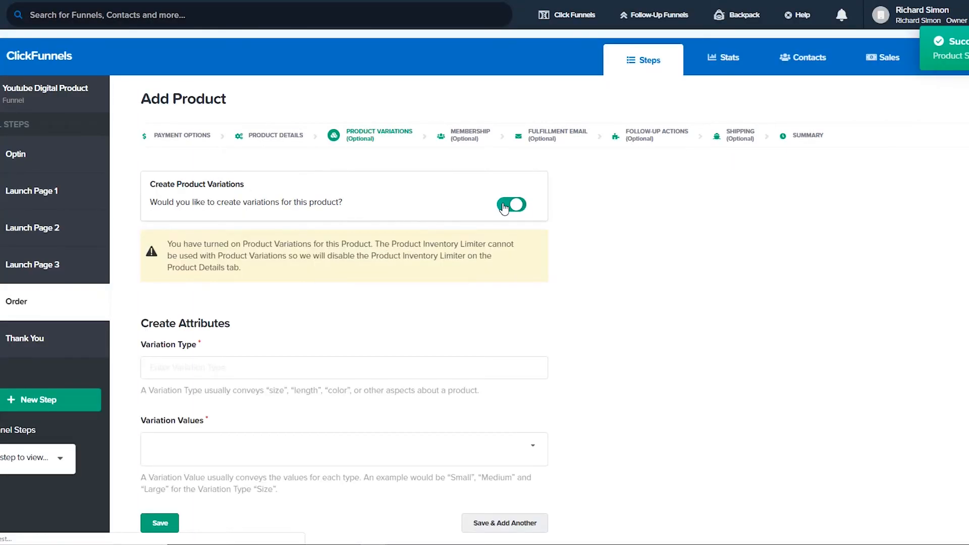
scroll(588, 274, down, 2)
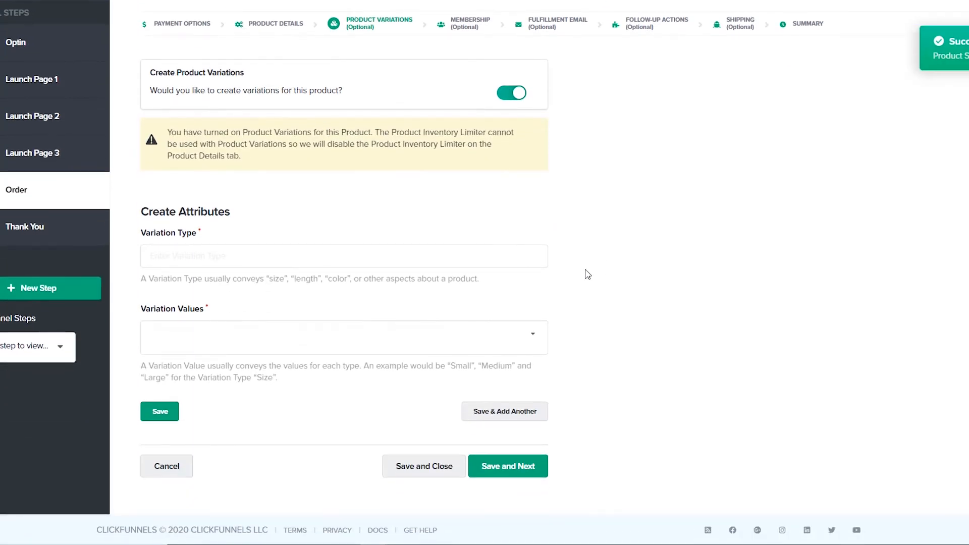
click(514, 94)
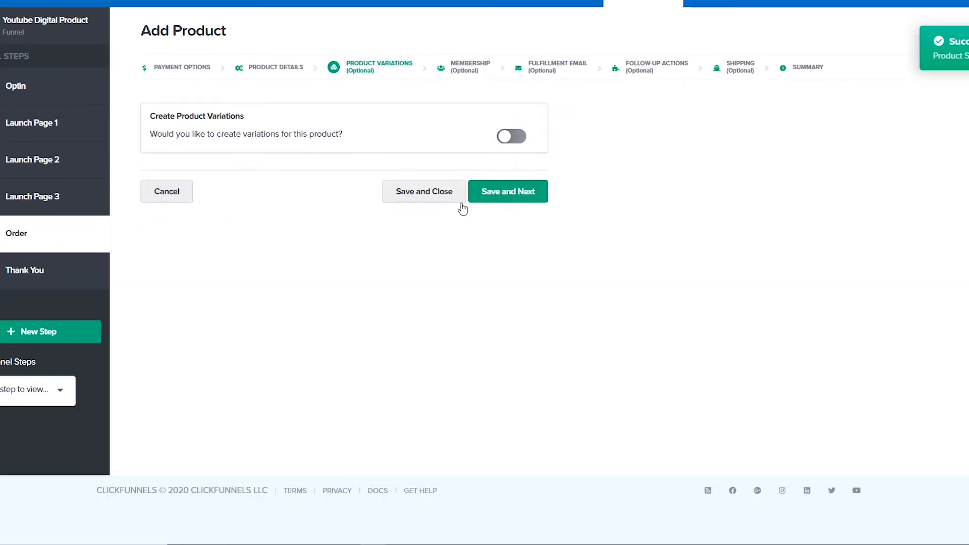
click(527, 203)
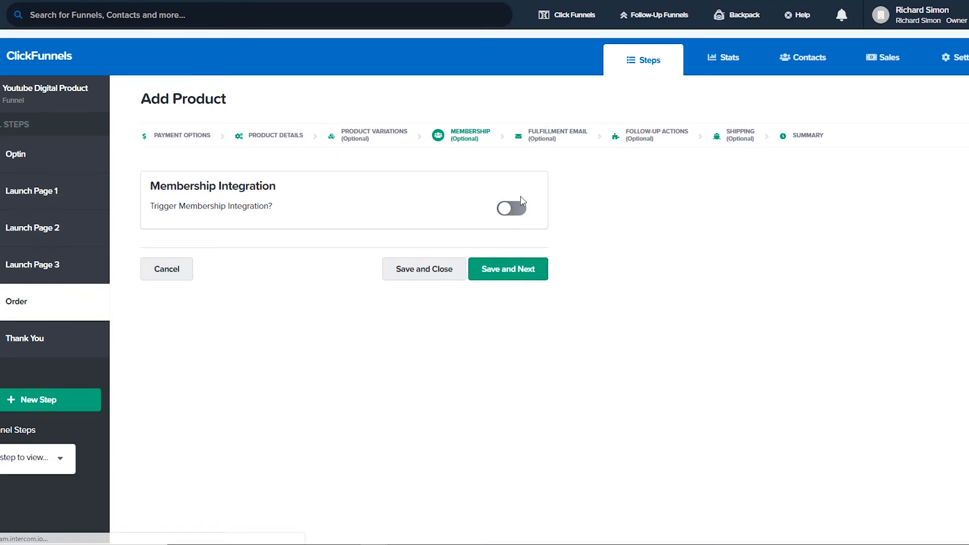
Try to save a triggered membership integration using the existing Legacy x Academy integration, without choosing an offer
click(515, 220)
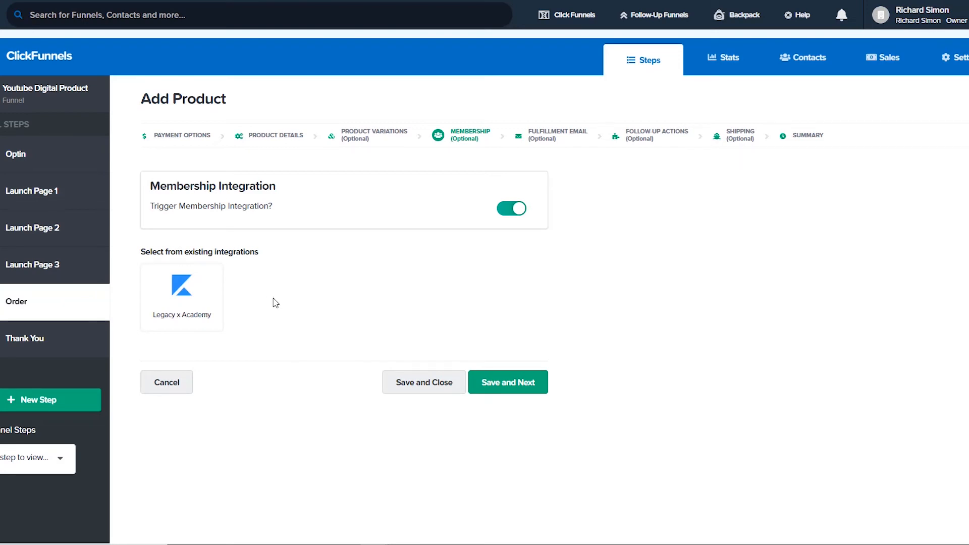
click(207, 310)
click(173, 295)
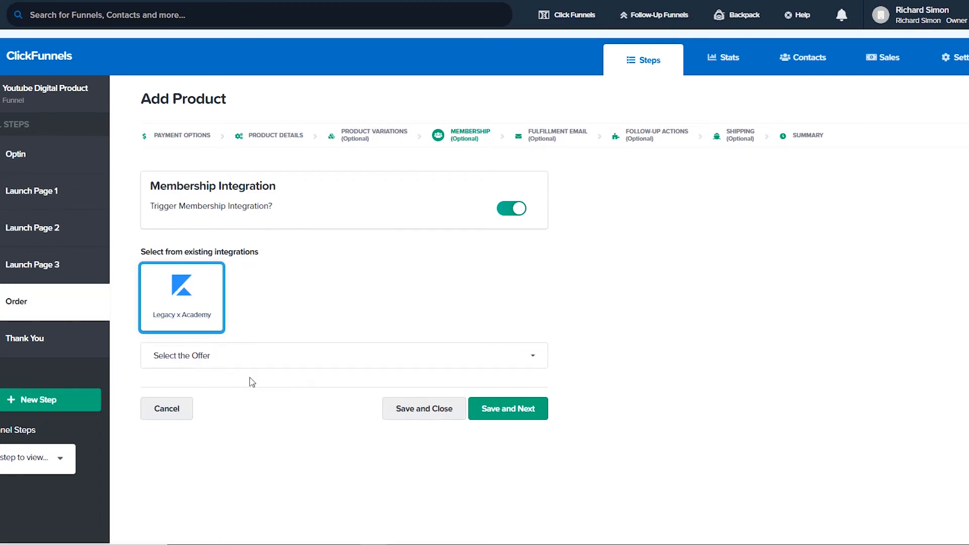
click(404, 249)
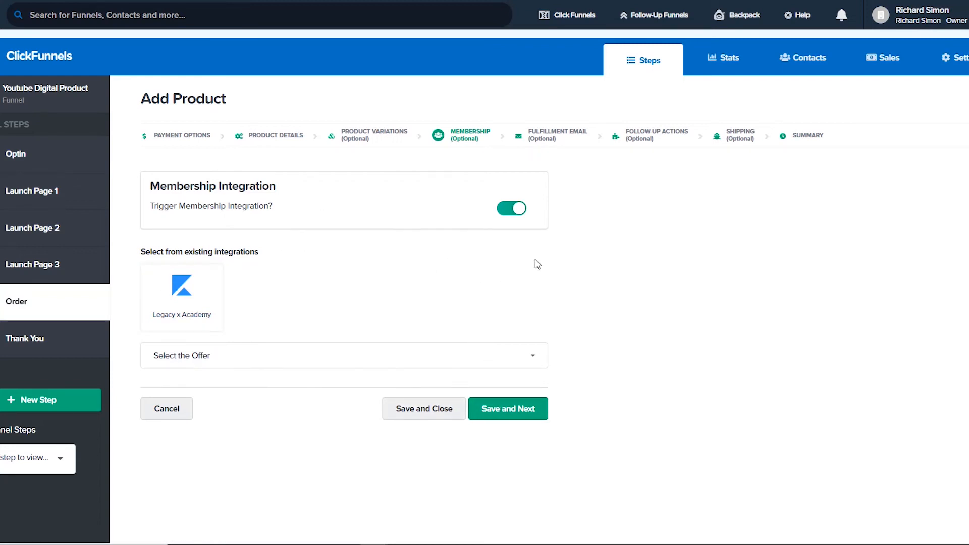
click(509, 210)
click(520, 216)
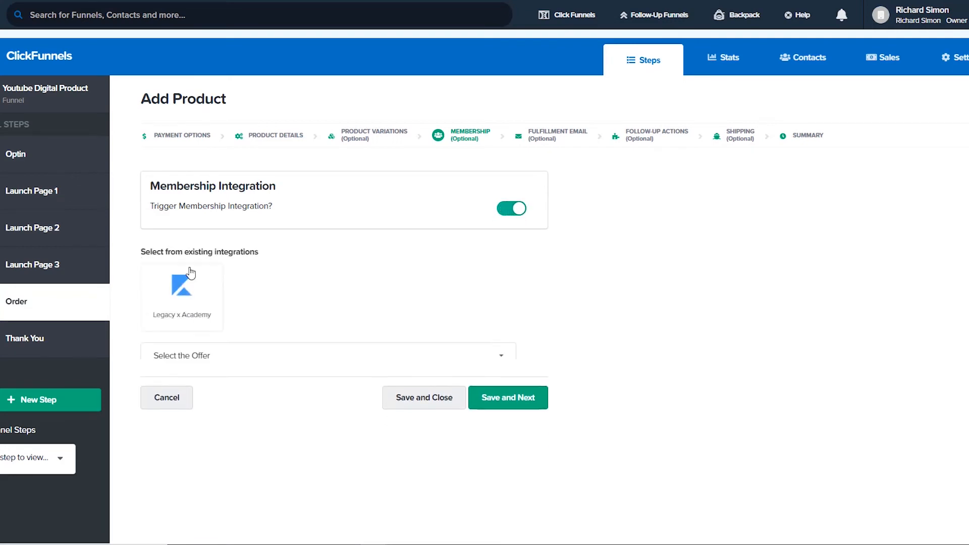
click(215, 317)
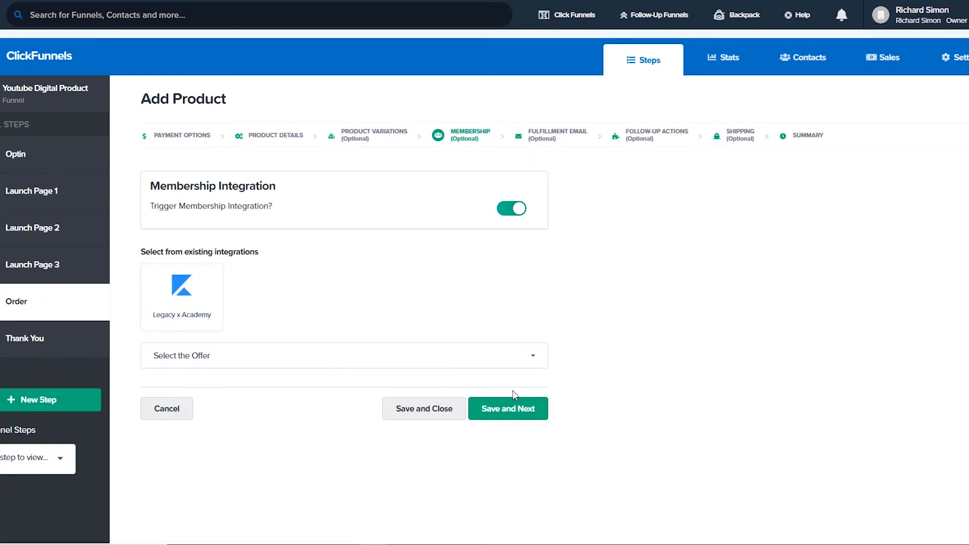
click(512, 417)
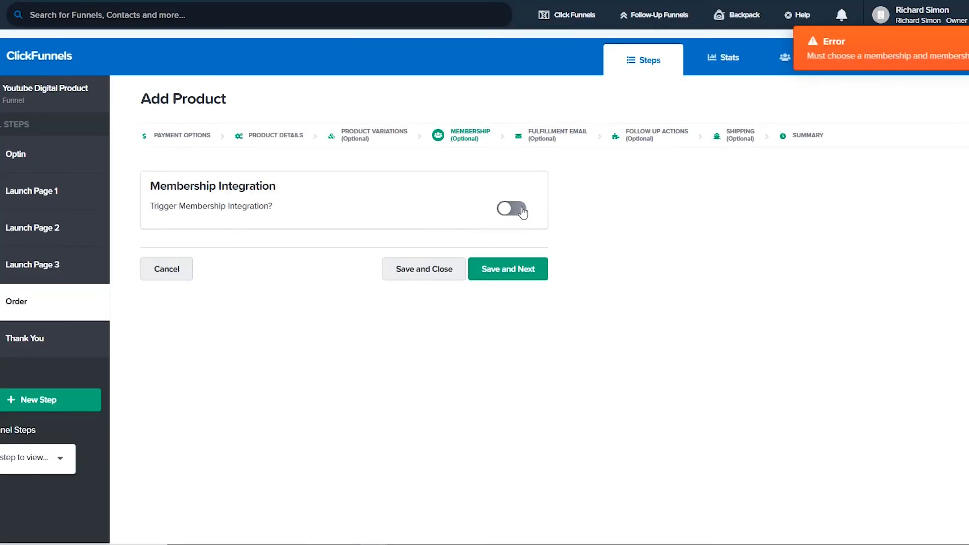
Save the membership stage with the integration off, and save the fulfillment email stage with the email off
click(527, 276)
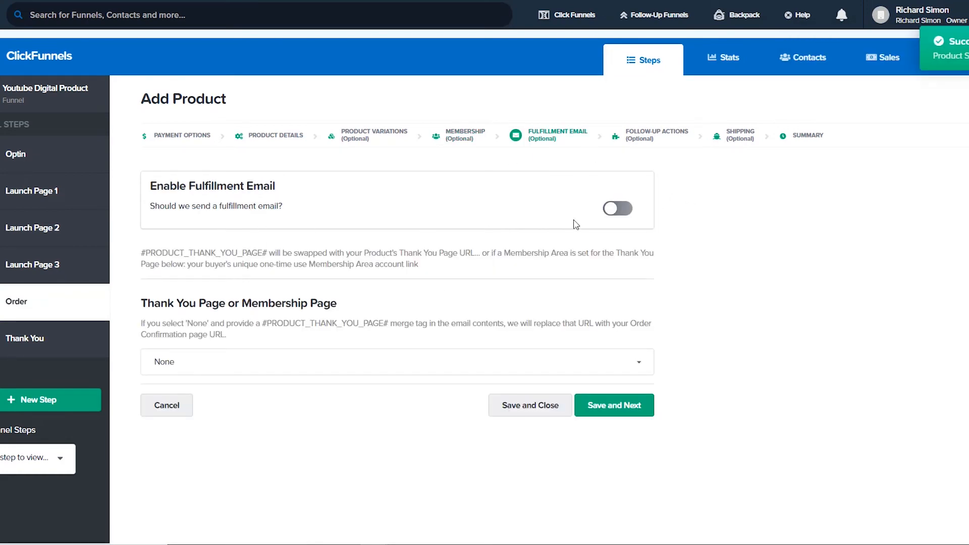
click(616, 213)
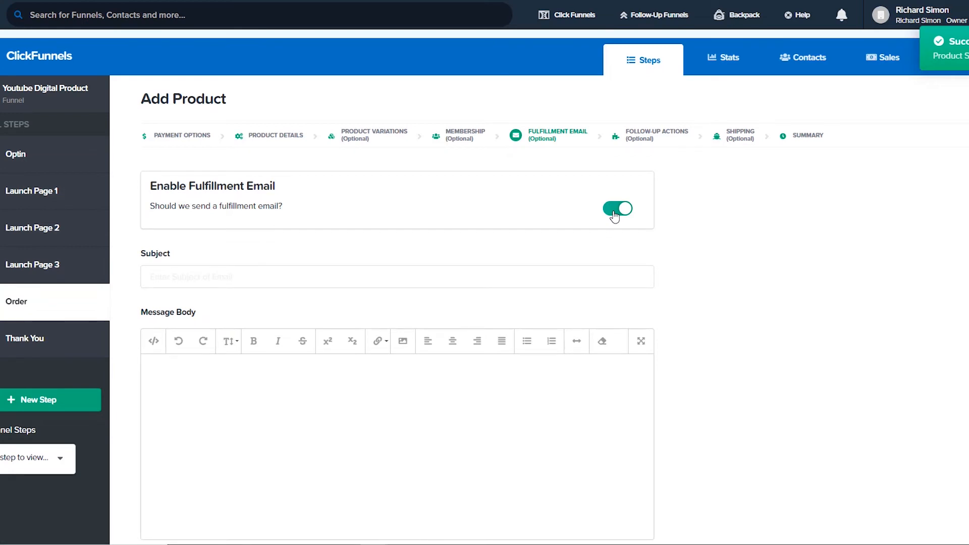
click(615, 217)
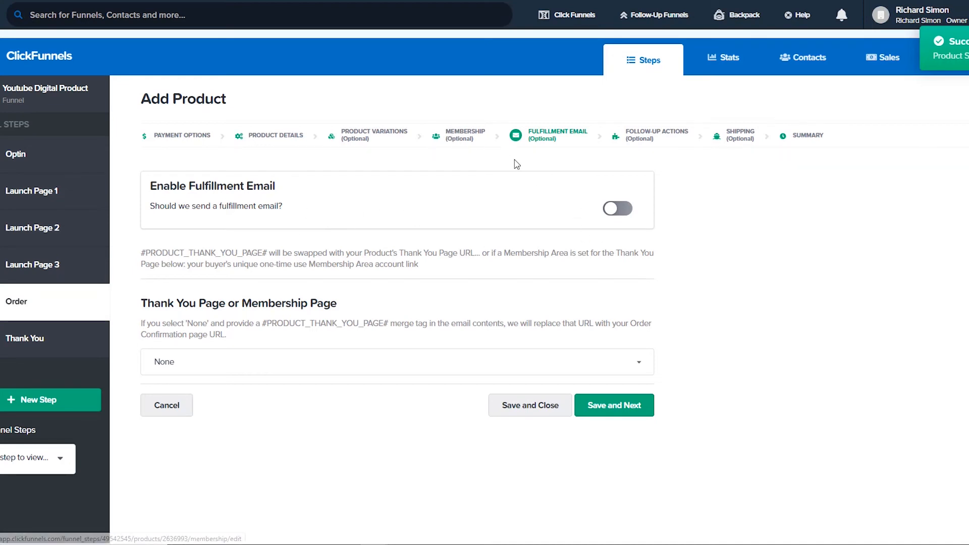
click(470, 142)
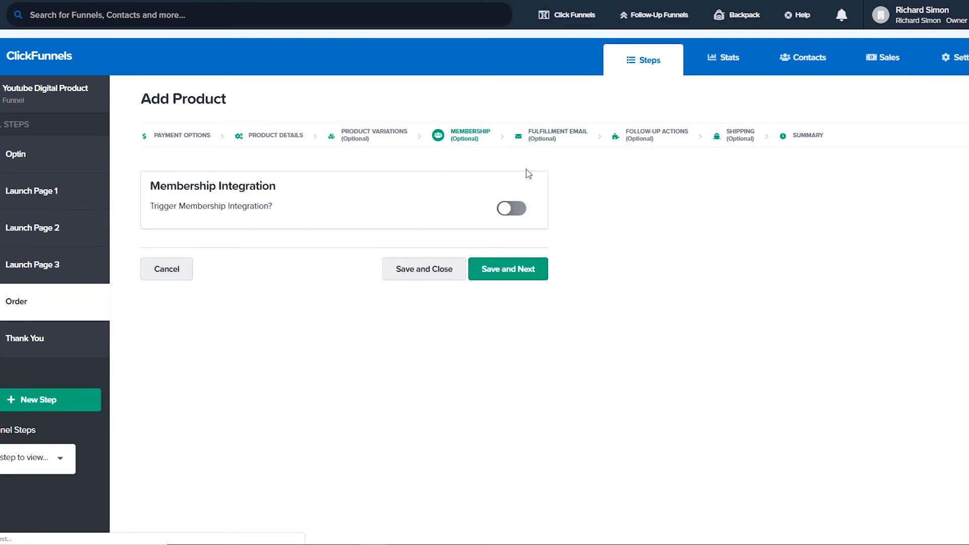
click(553, 142)
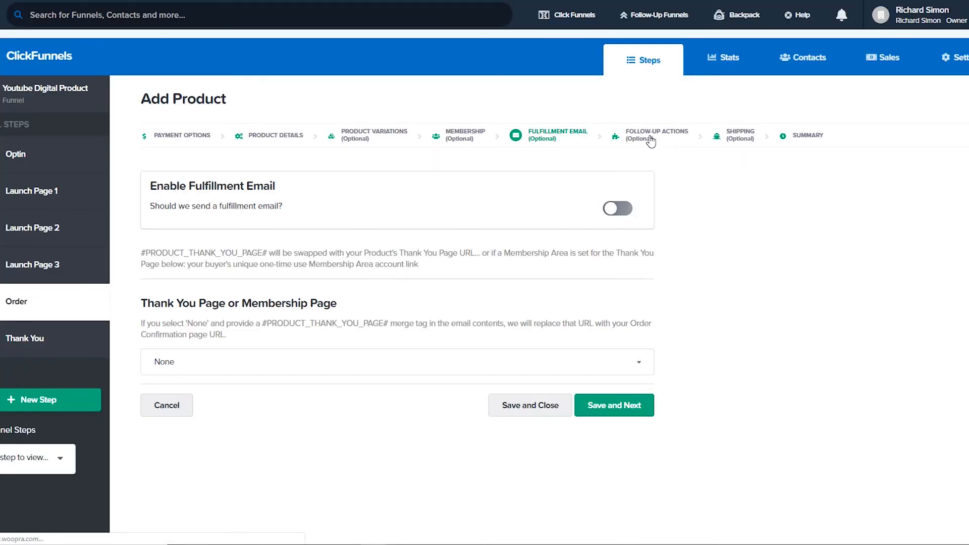
click(613, 410)
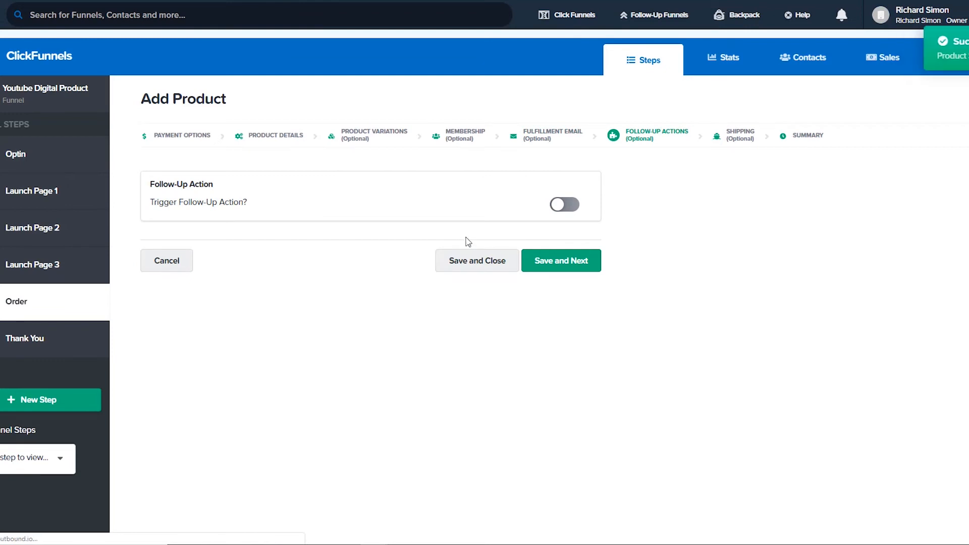
Examine the follow-up action's existing integrations, turn the action back off and move on to the product's shipping options
click(565, 207)
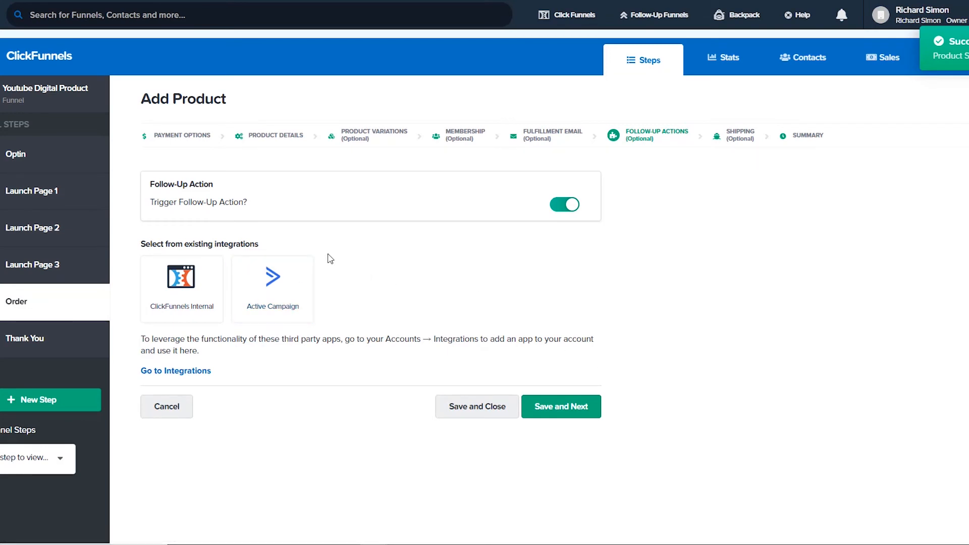
click(561, 205)
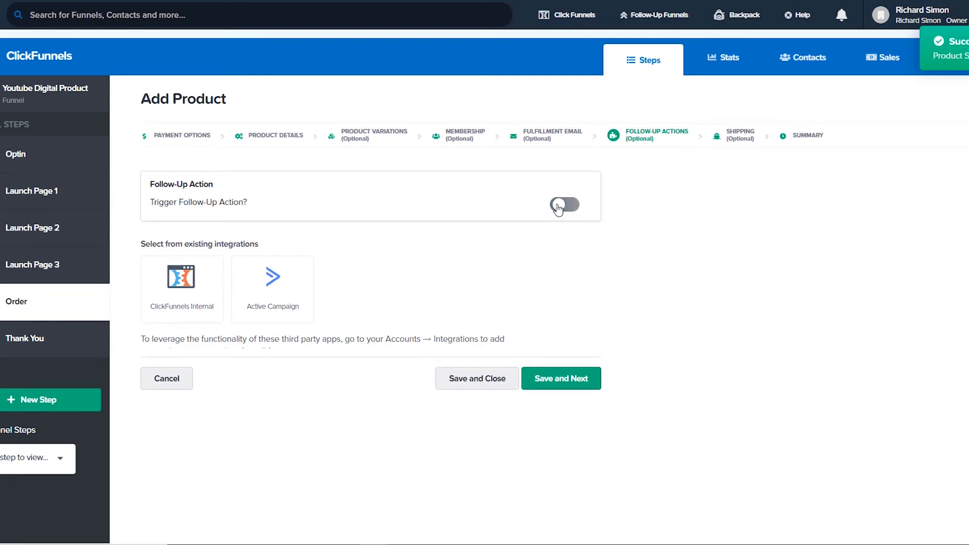
click(723, 142)
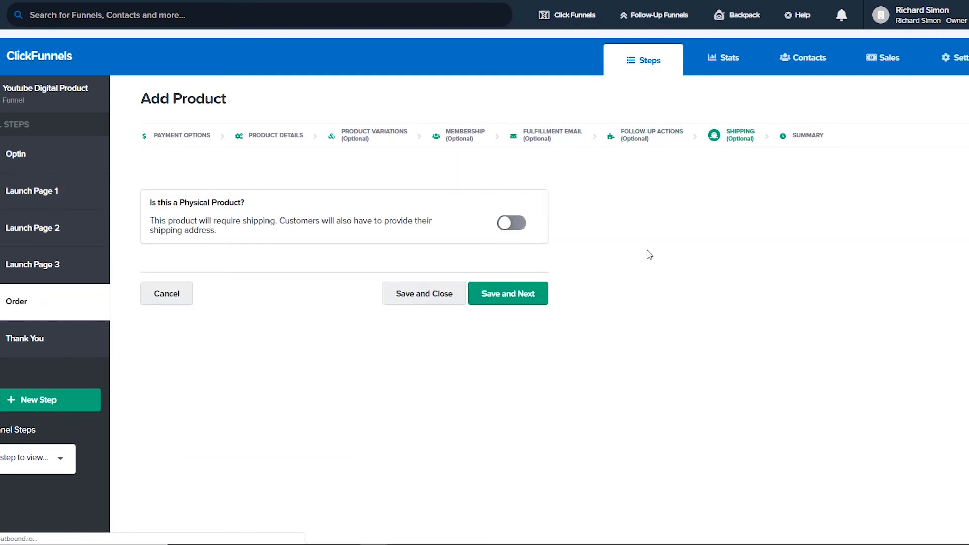
Check the shipping integrations for a physical product, turn the physical product option back off and save the shipping stage
click(514, 223)
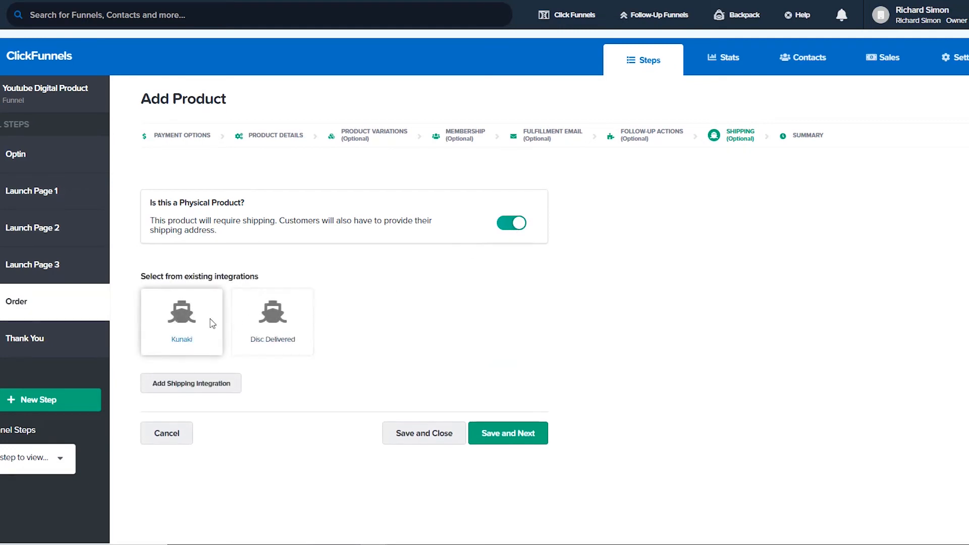
click(213, 324)
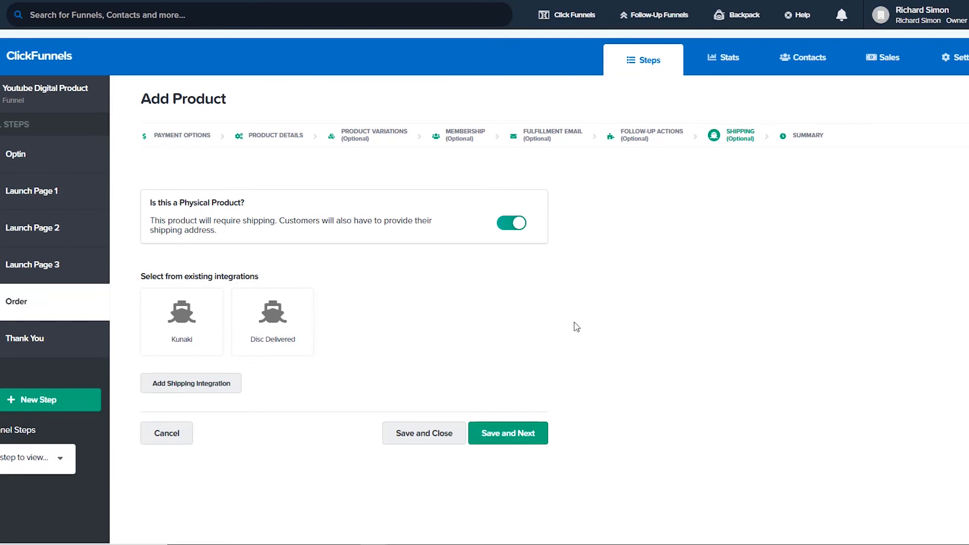
click(504, 229)
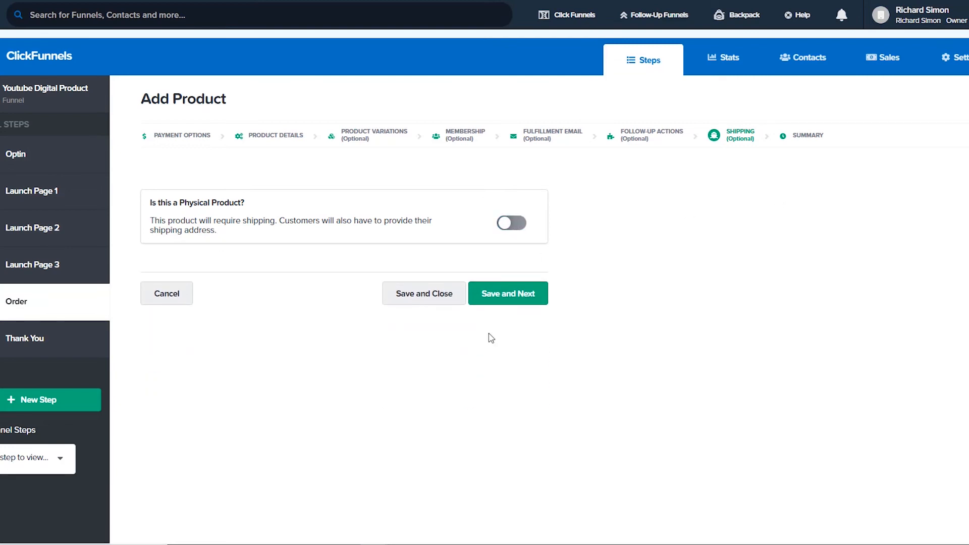
click(520, 294)
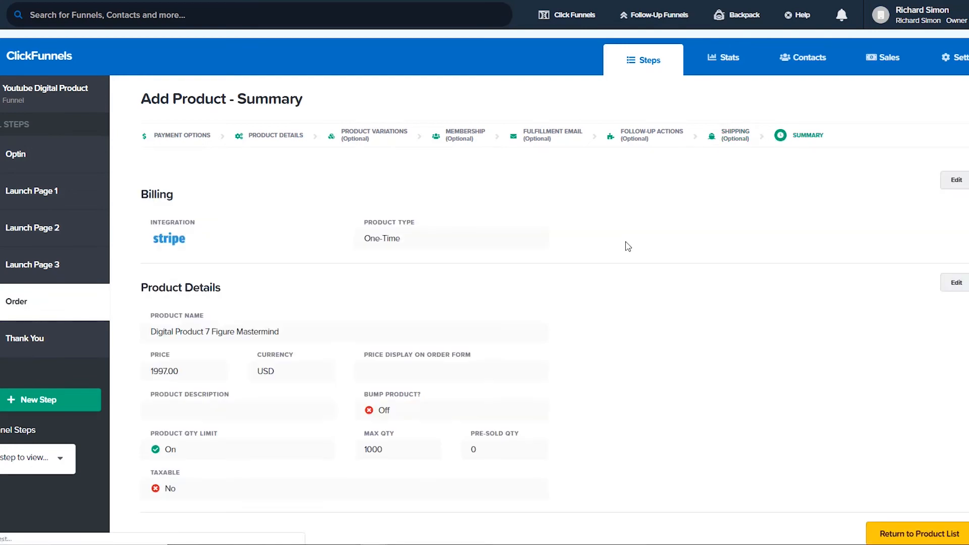
Review the billing and product details in the new product's summary
scroll(626, 246, down, 2)
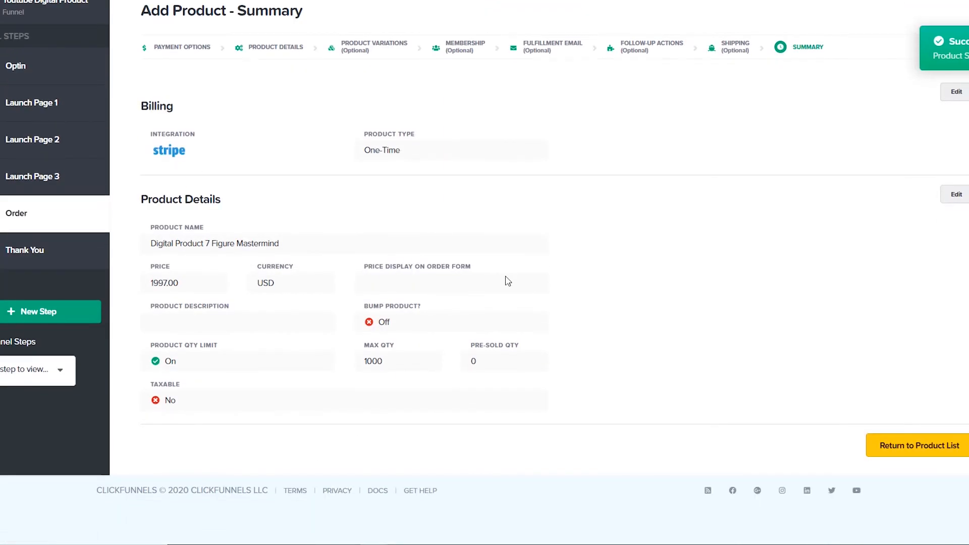
scroll(510, 206, up, 2)
scroll(868, 197, down, 2)
scroll(520, 263, up, 2)
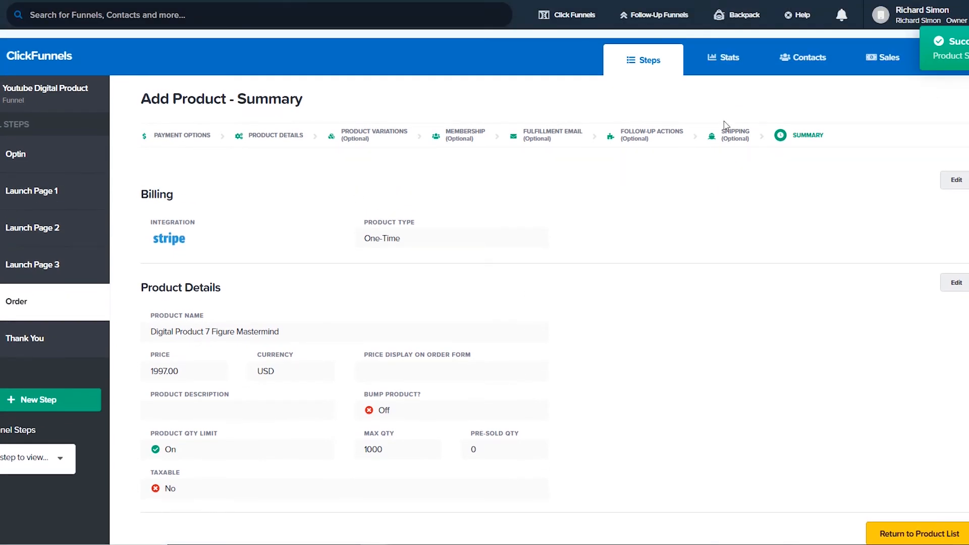
Go from the Optin step to the funnel's settings and look through them, including the Zapier integrations
click(19, 158)
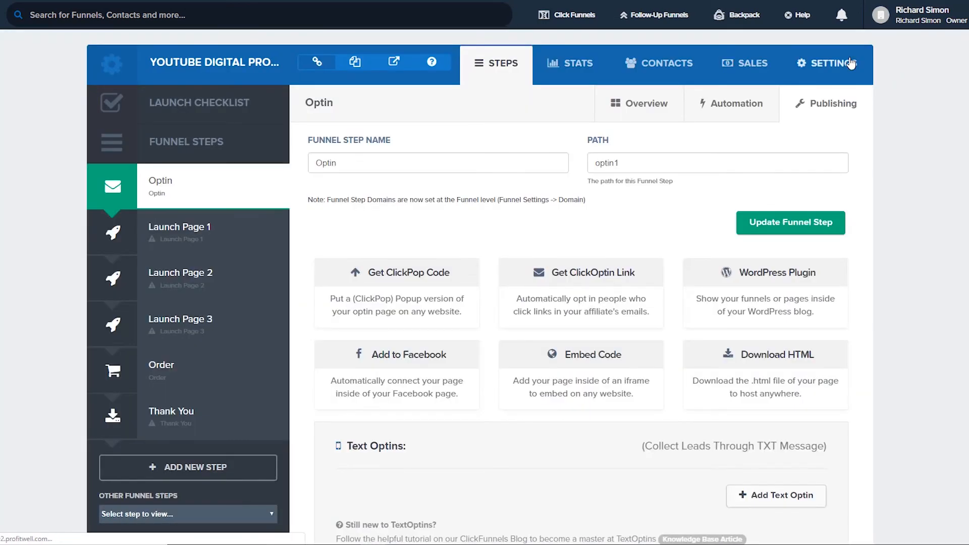
click(852, 62)
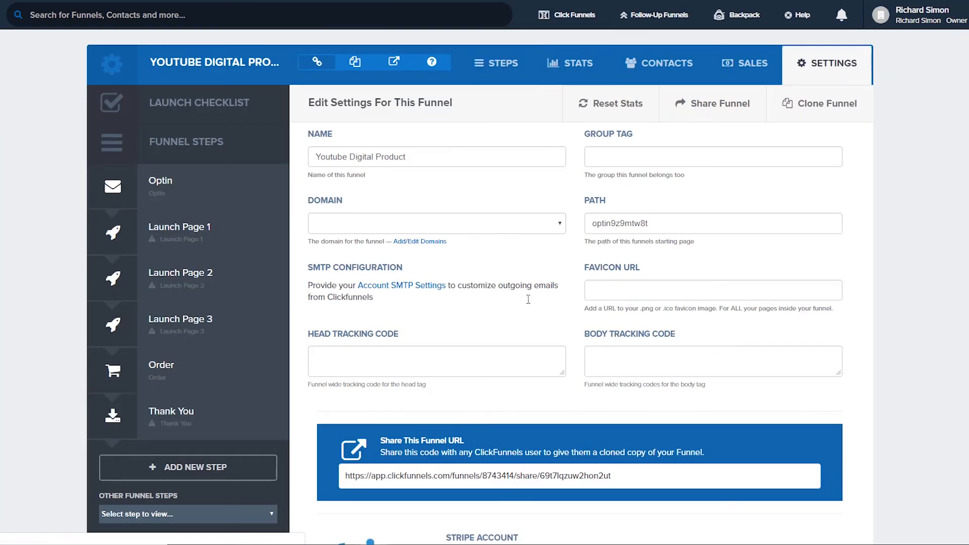
scroll(612, 271, down, 10)
scroll(612, 273, down, 5)
scroll(611, 273, up, 10)
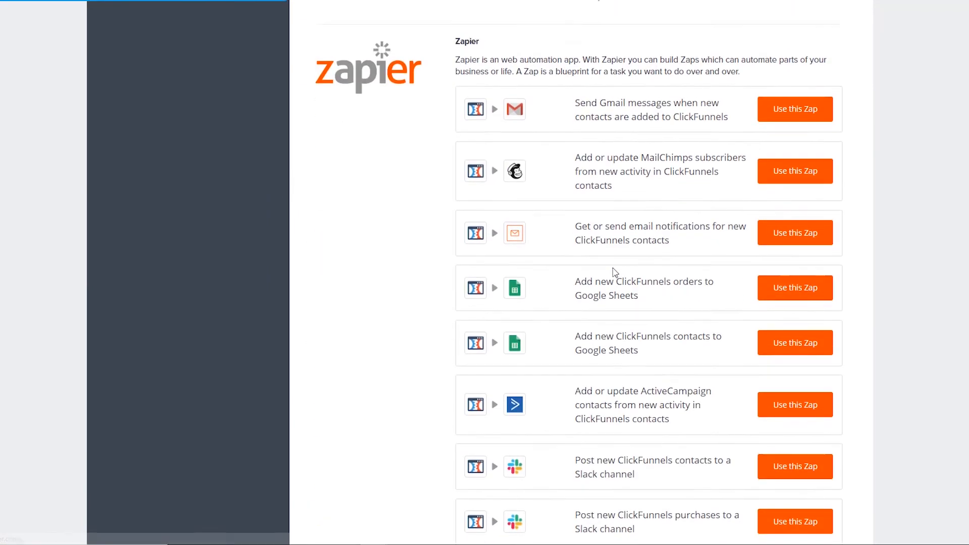
click(509, 282)
click(509, 282)
scroll(808, 271, up, 7)
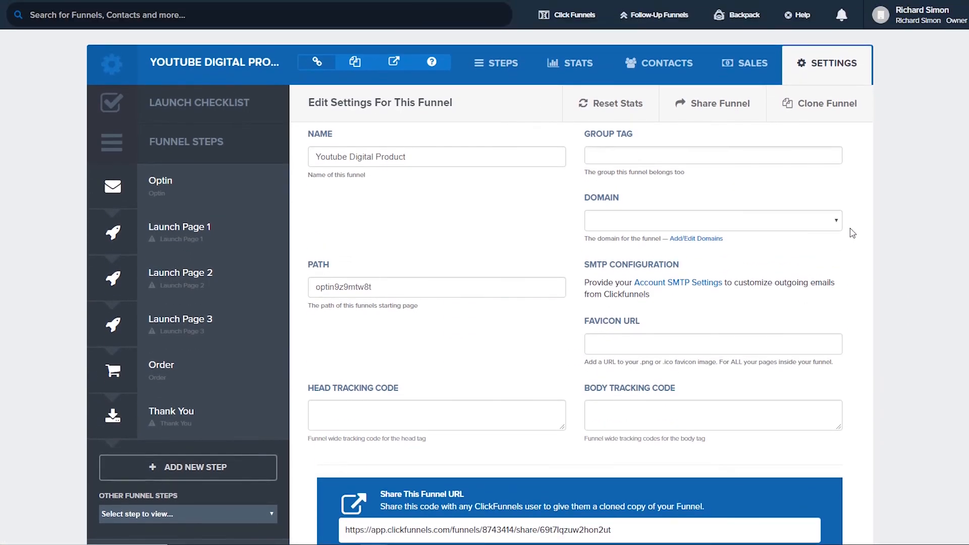
View the funnel's sales for the last 30 days and examine the statistics for each funnel step
click(742, 67)
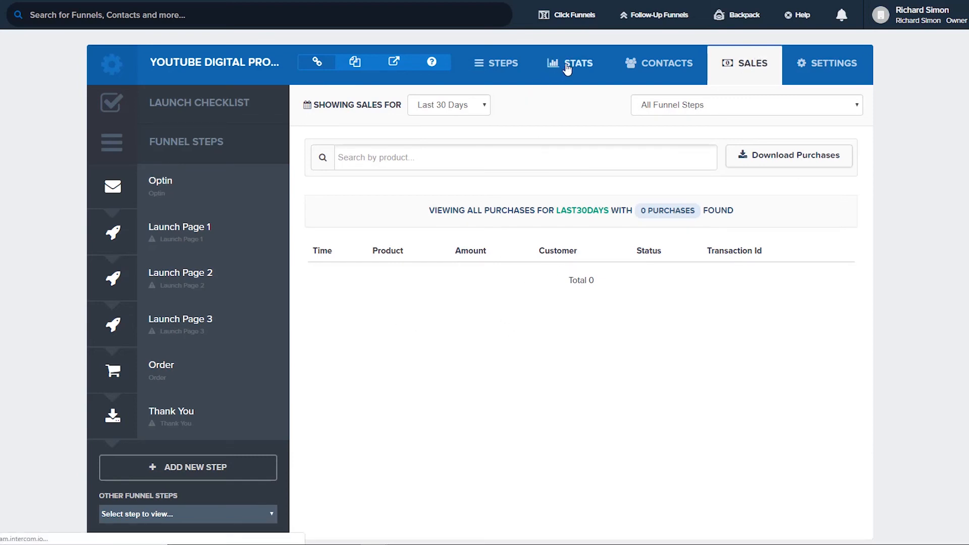
click(585, 64)
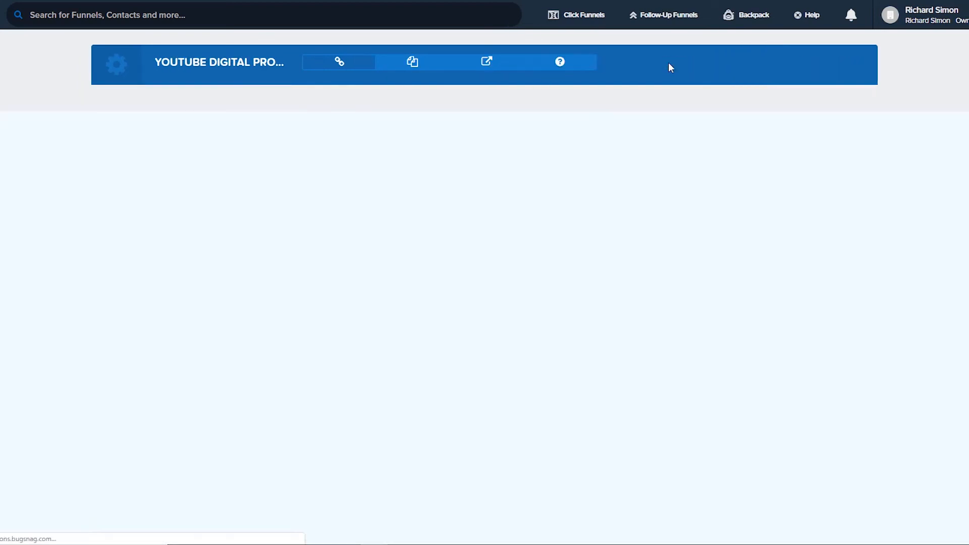
scroll(586, 225, down, 2)
scroll(585, 225, up, 1)
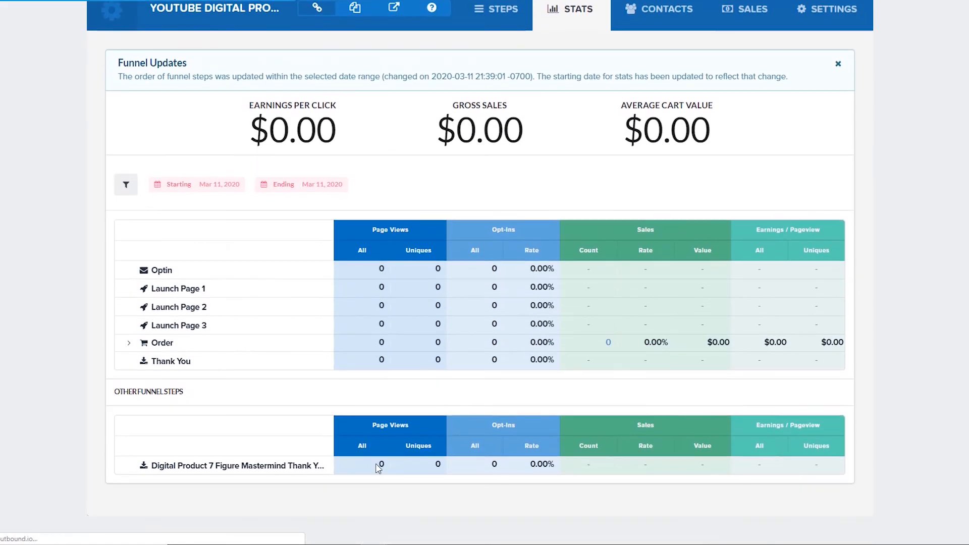
scroll(586, 225, up, 1)
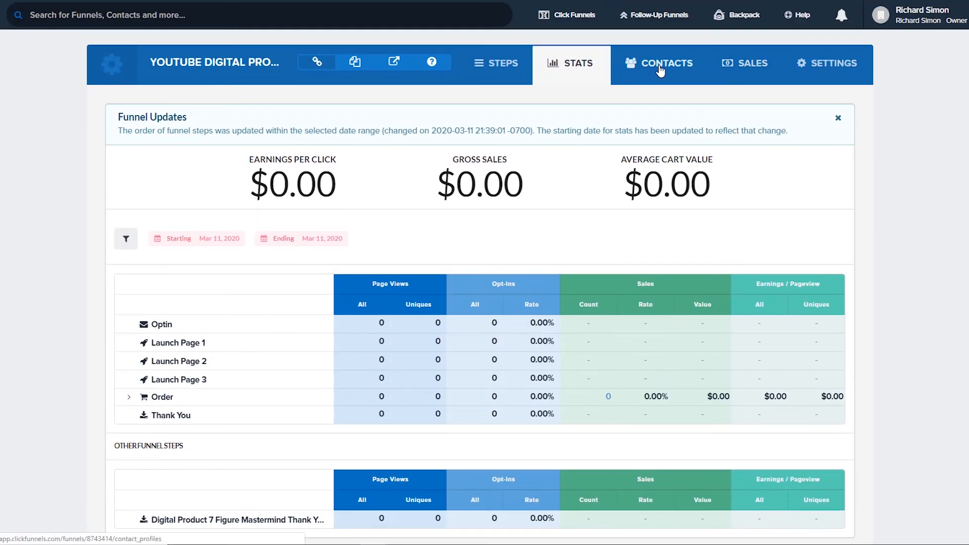